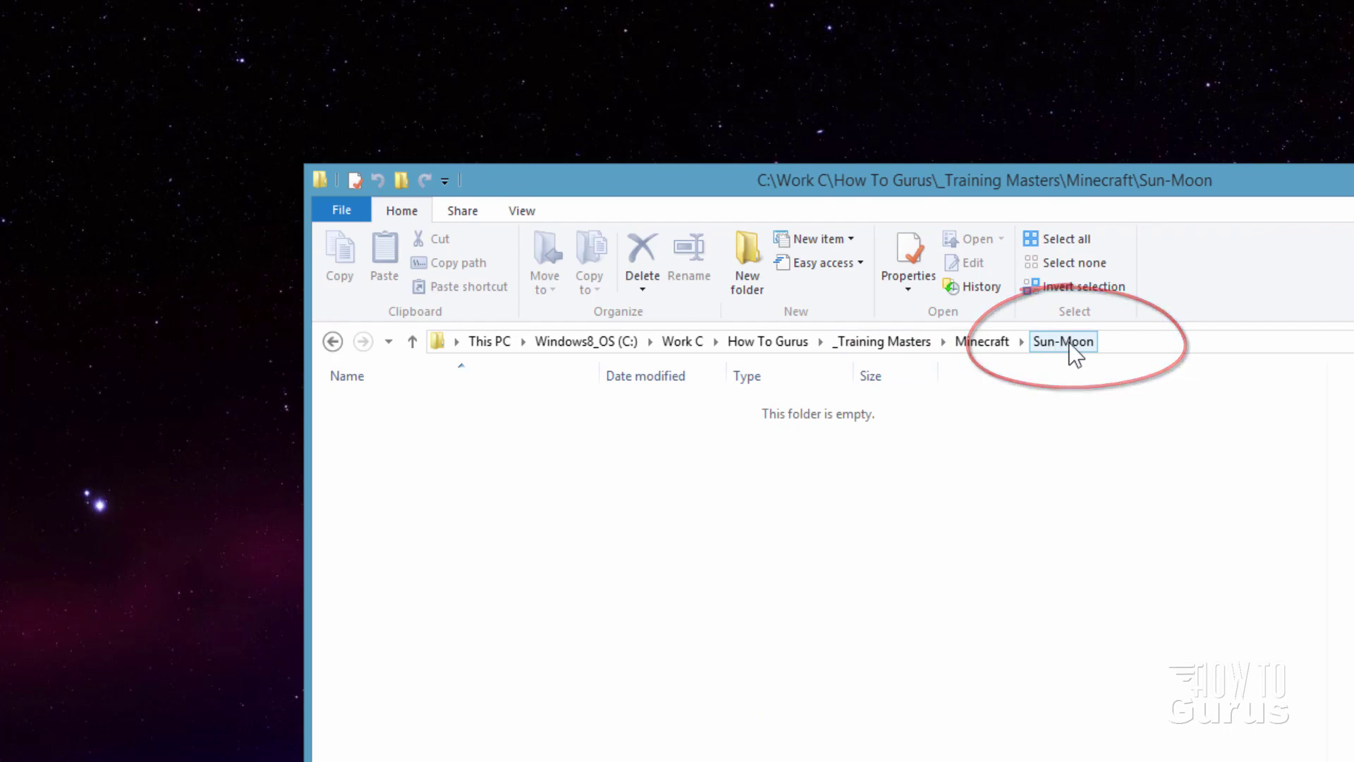
# Navigate the Minecraft folder window to %appdata%\.minecraft\versions.
pyautogui.click(1171, 164)
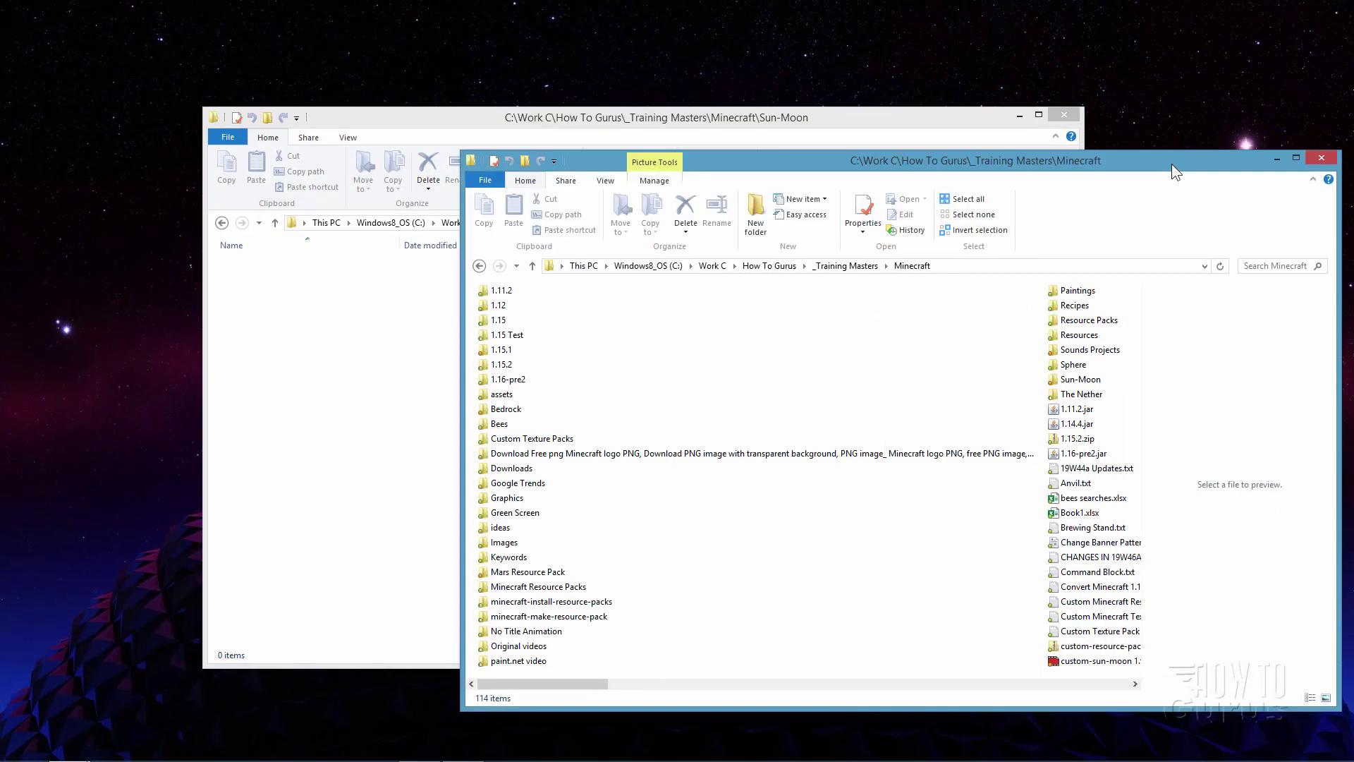
pyautogui.moveTo(1171, 164); pyautogui.dragTo(1059, 179)
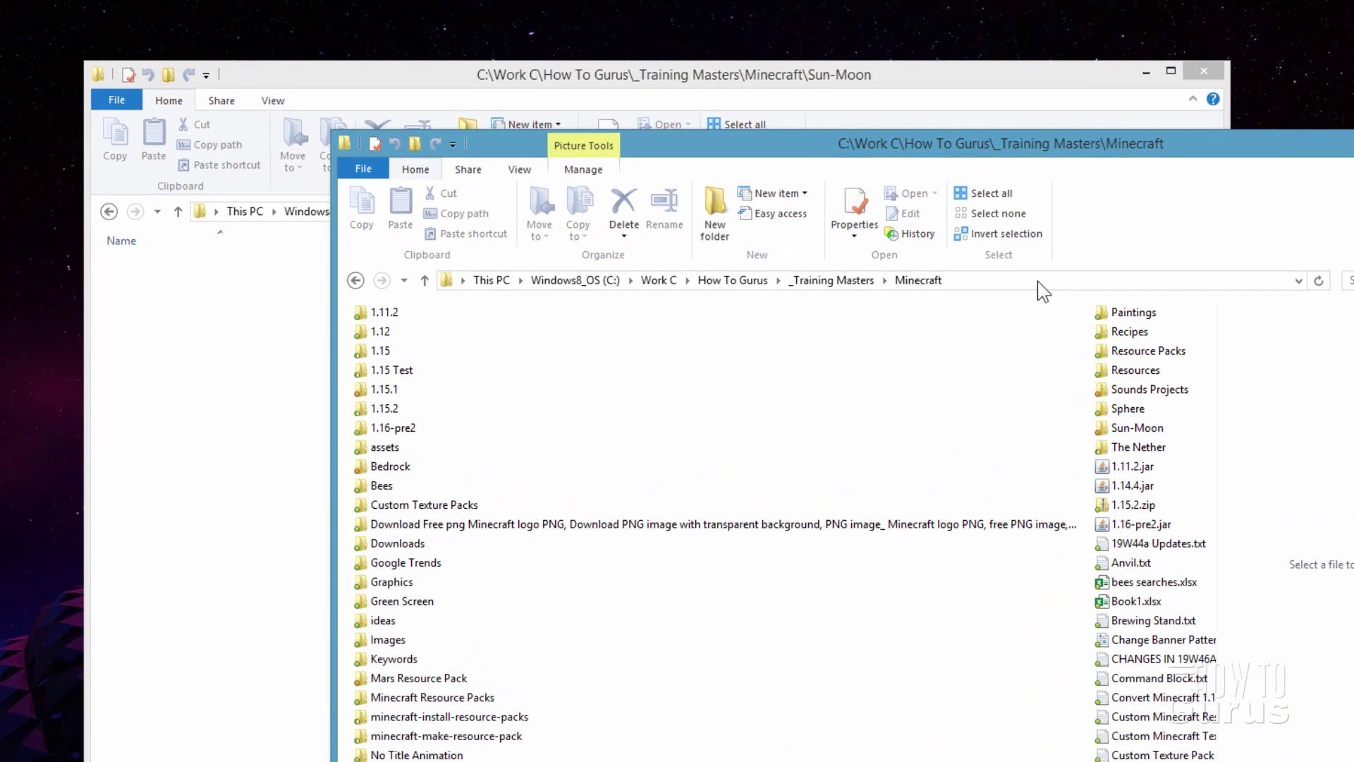
pyautogui.click(934, 275)
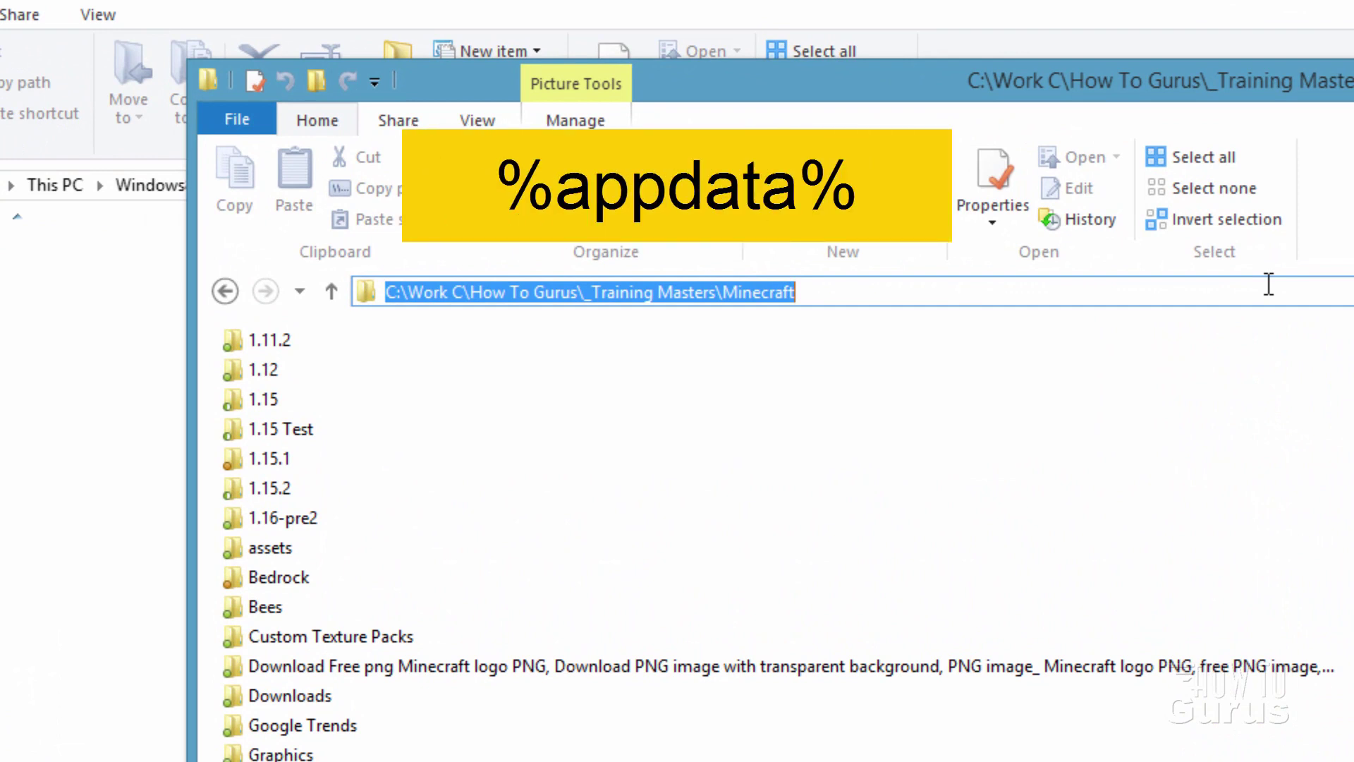
pyautogui.write('%appdata%')
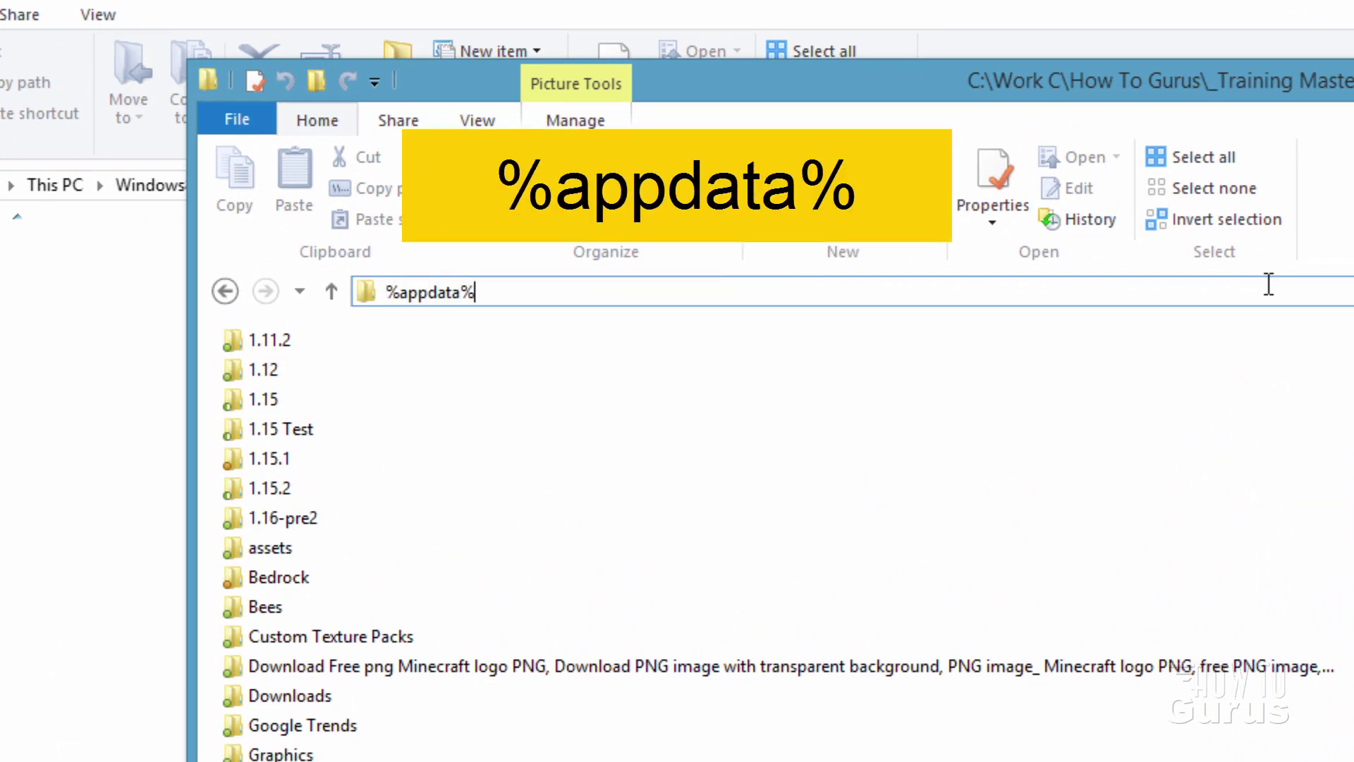
pyautogui.press('Return')
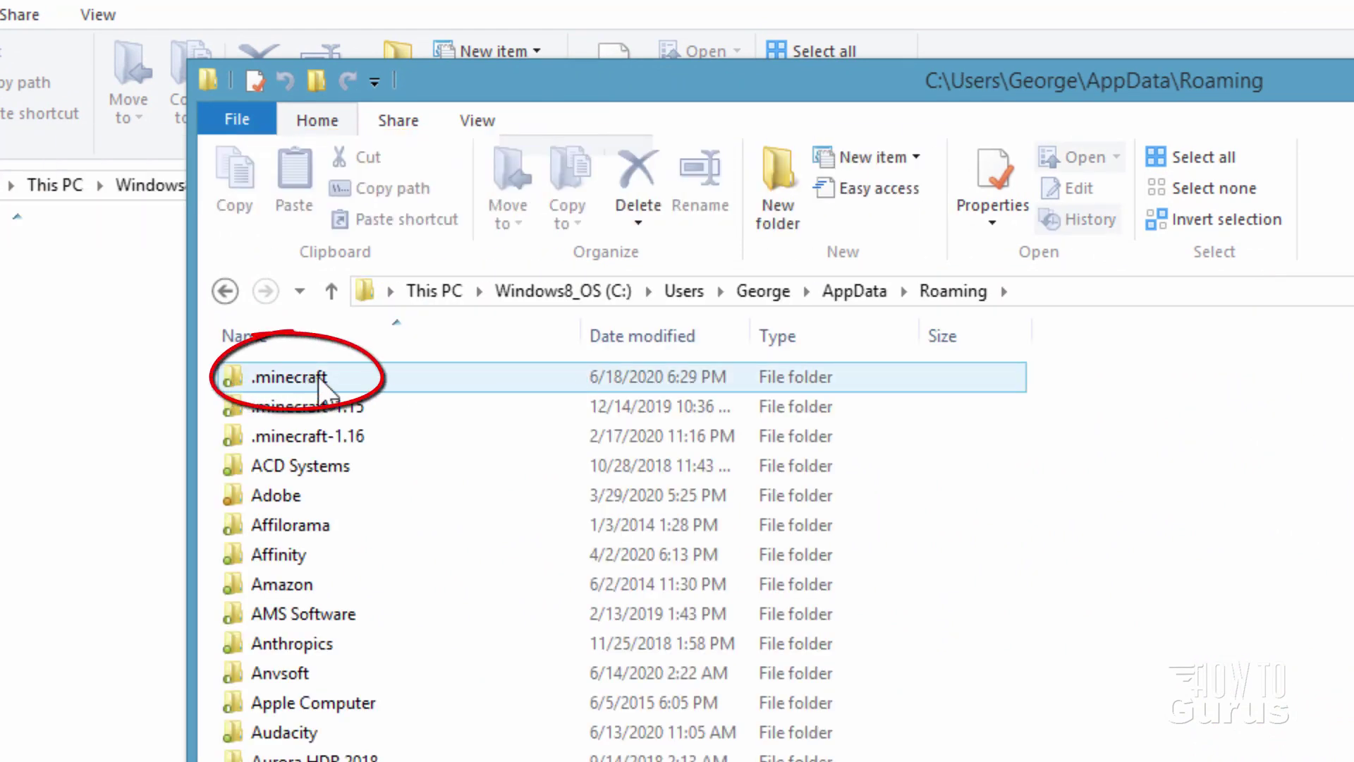
pyautogui.doubleClick(252, 385)
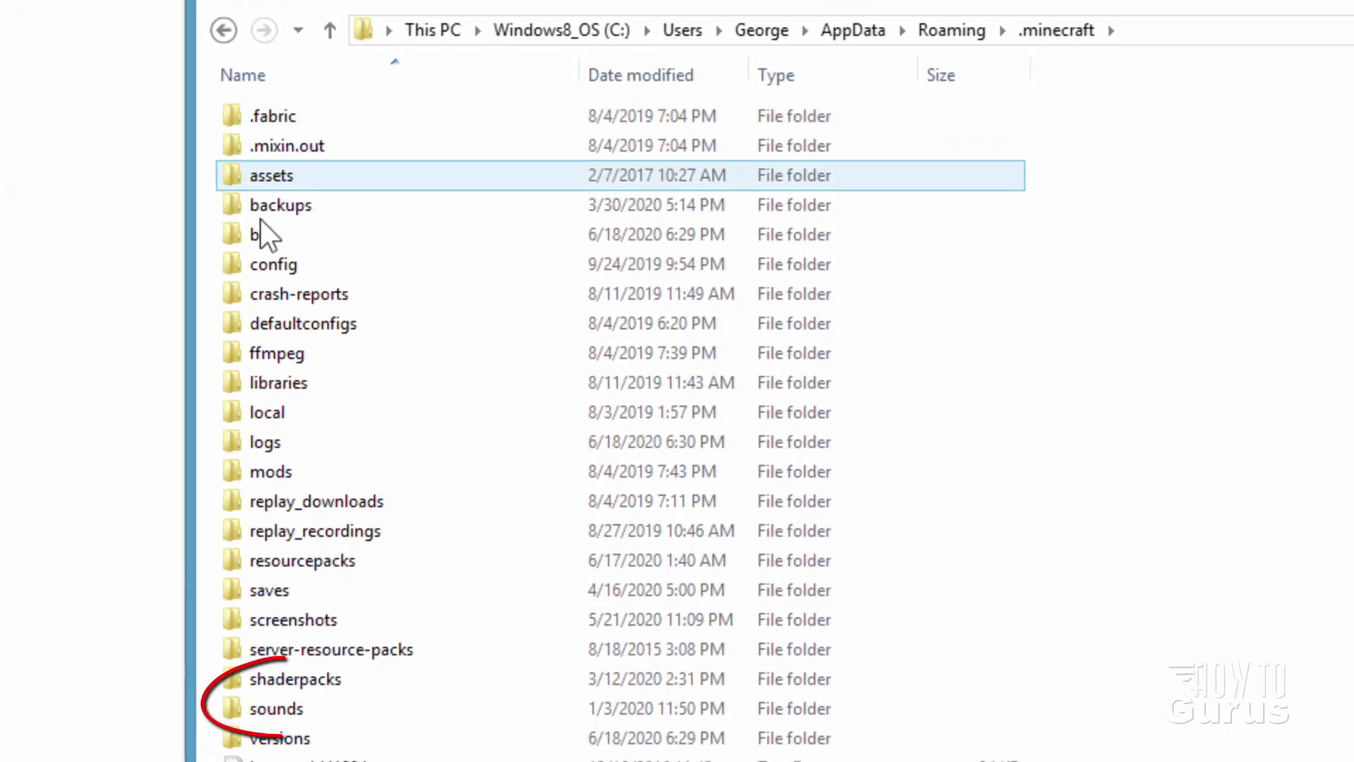
pyautogui.doubleClick(278, 737)
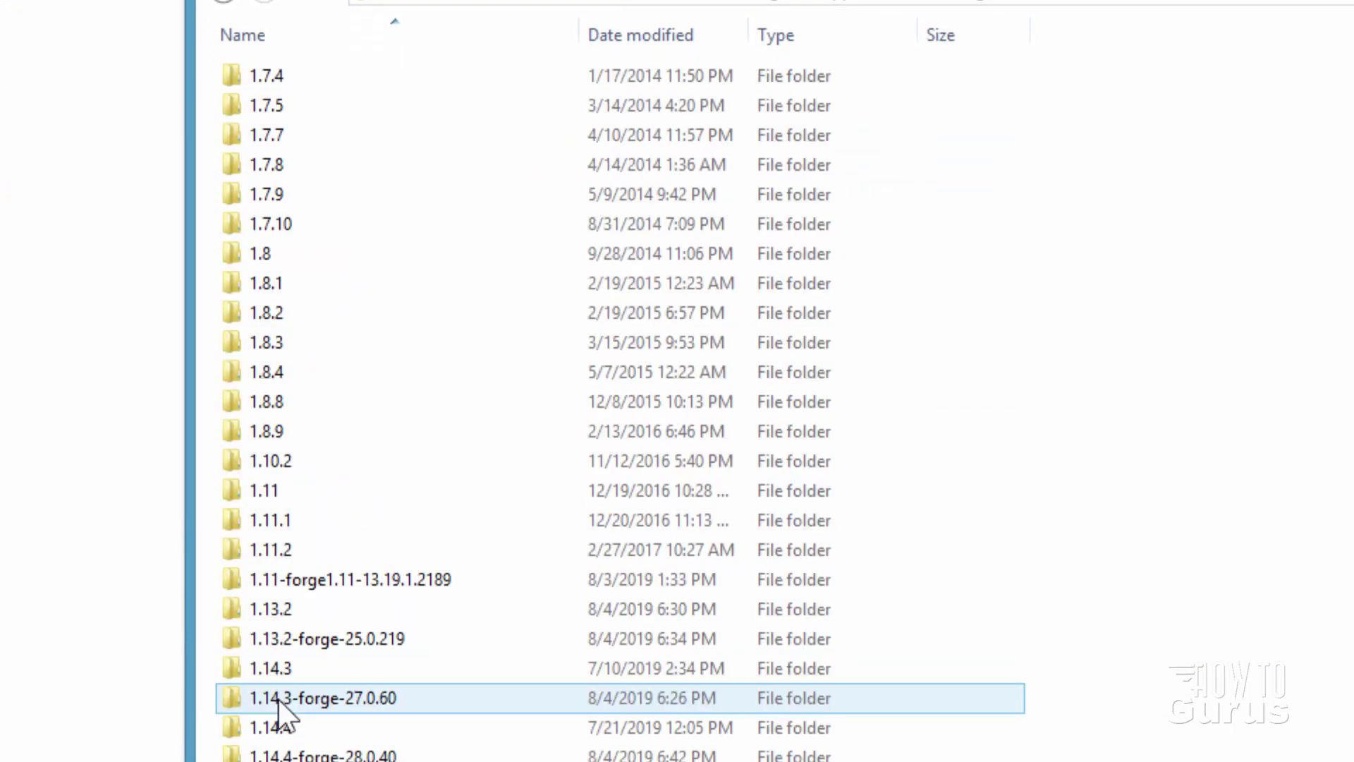
pyautogui.scroll(-6, 776, 402)
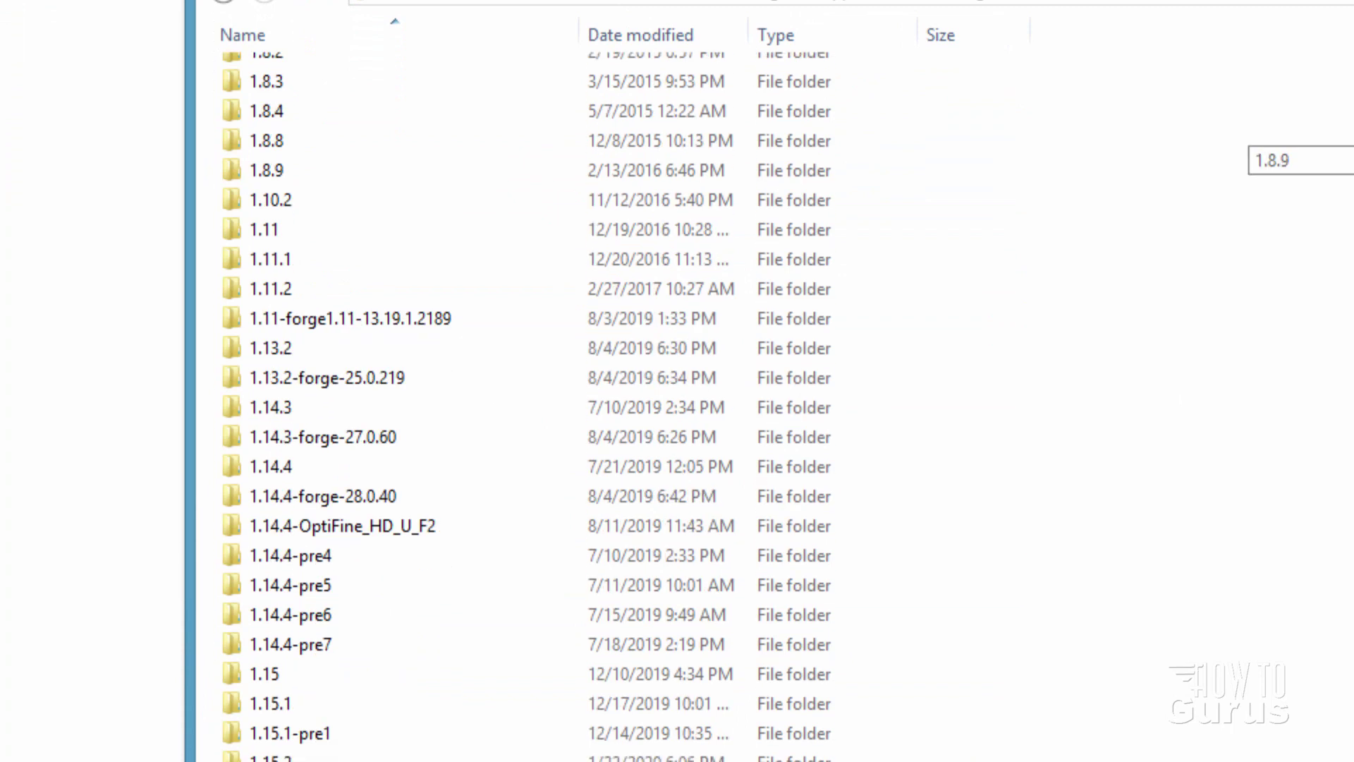
pyautogui.scroll(-3, 393, 296)
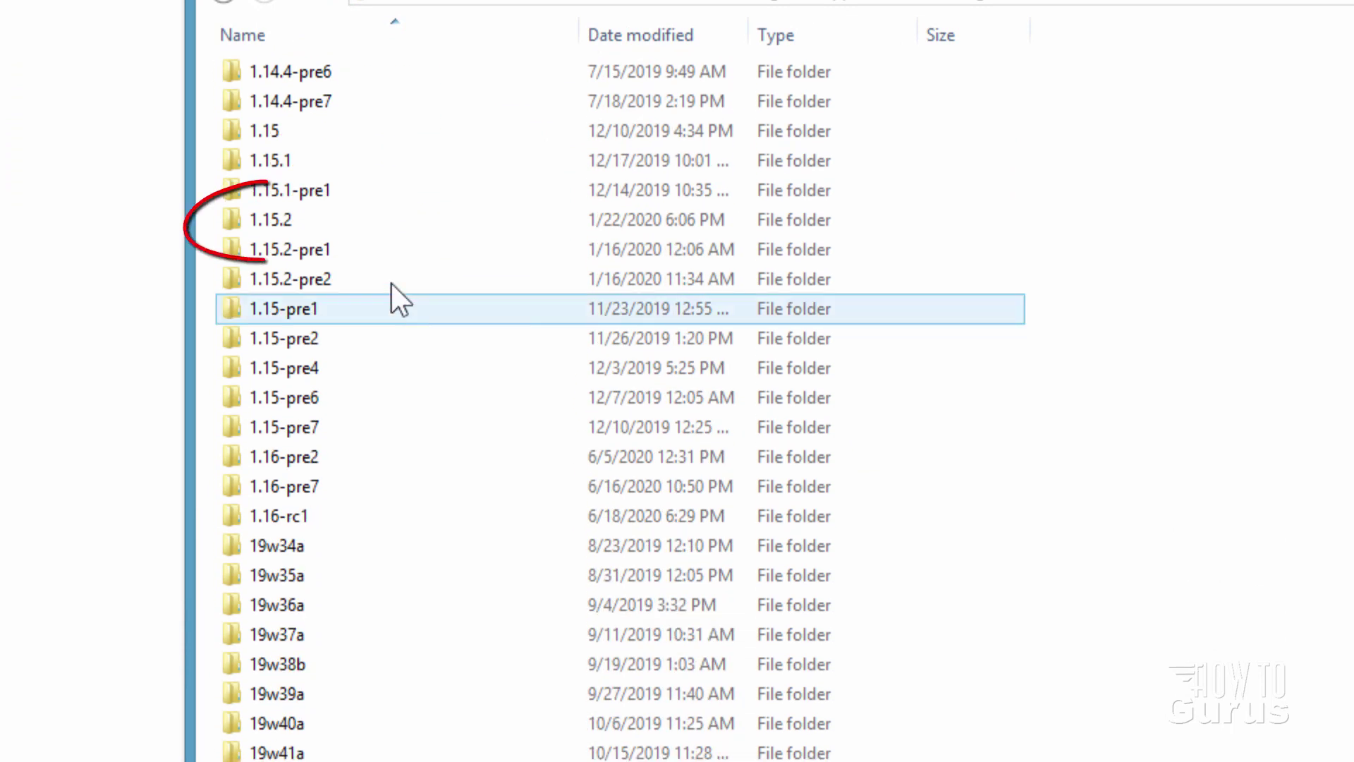
pyautogui.moveTo(239, 220)
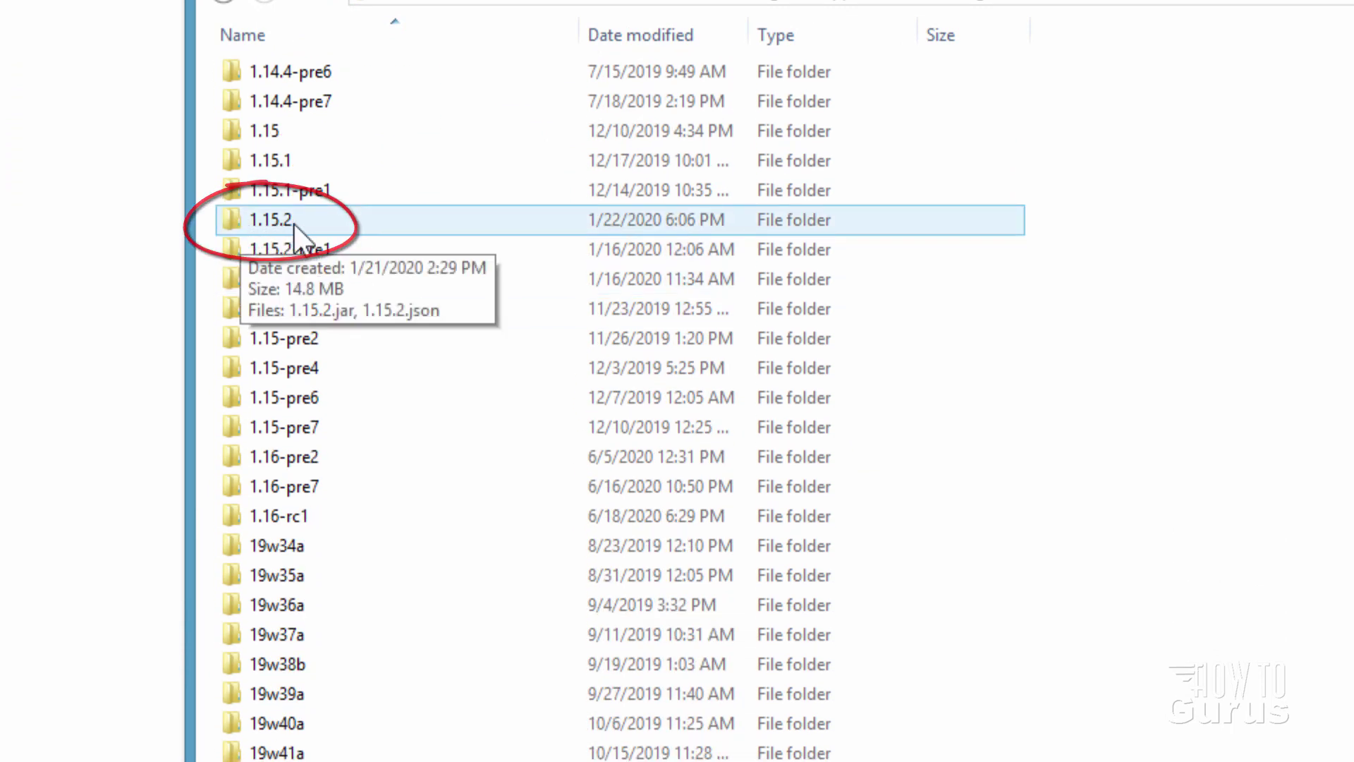
# Open the 1.15.2 folder, confirm file extensions are shown, and copy 1.15.2.jar.
pyautogui.doubleClick(242, 218)
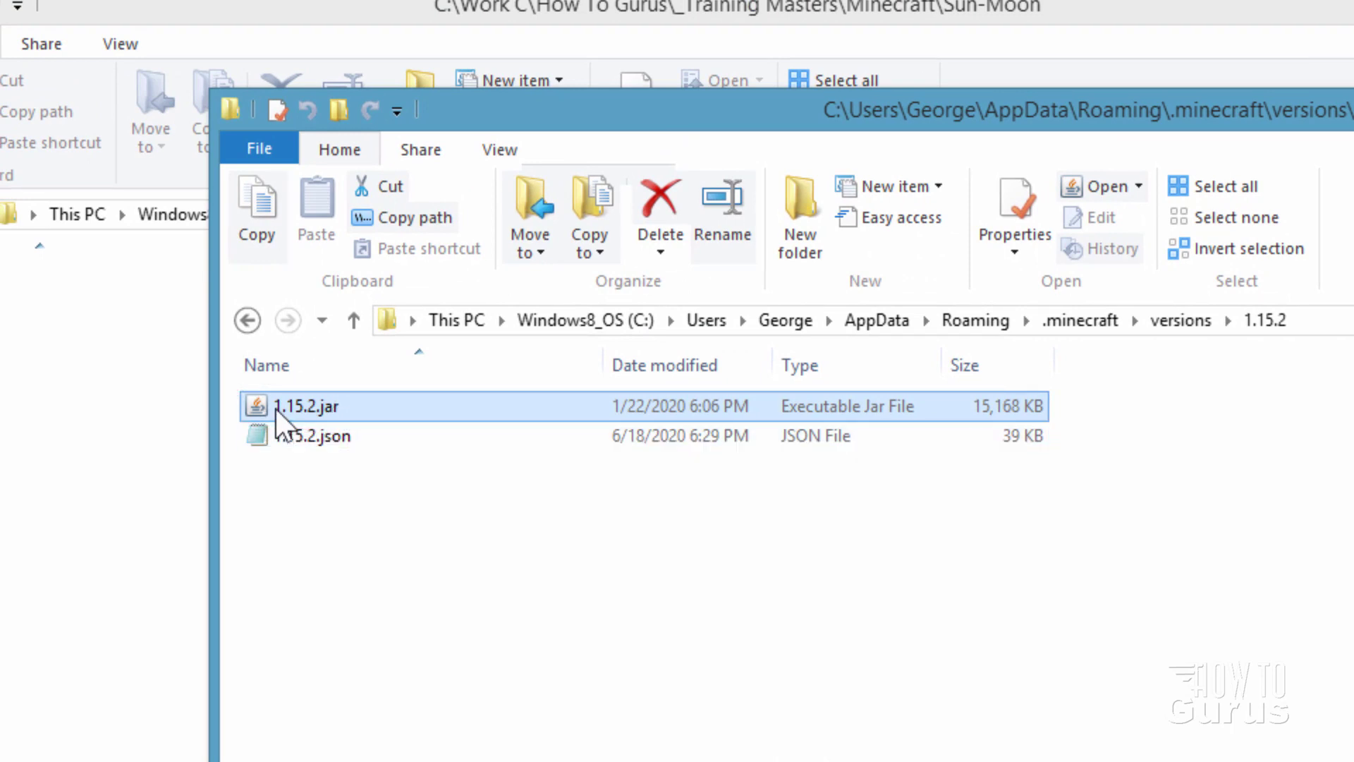
pyautogui.keyDown('ctrl'); pyautogui.click(429, 430); pyautogui.keyUp('ctrl')
pyautogui.click(350, 412)
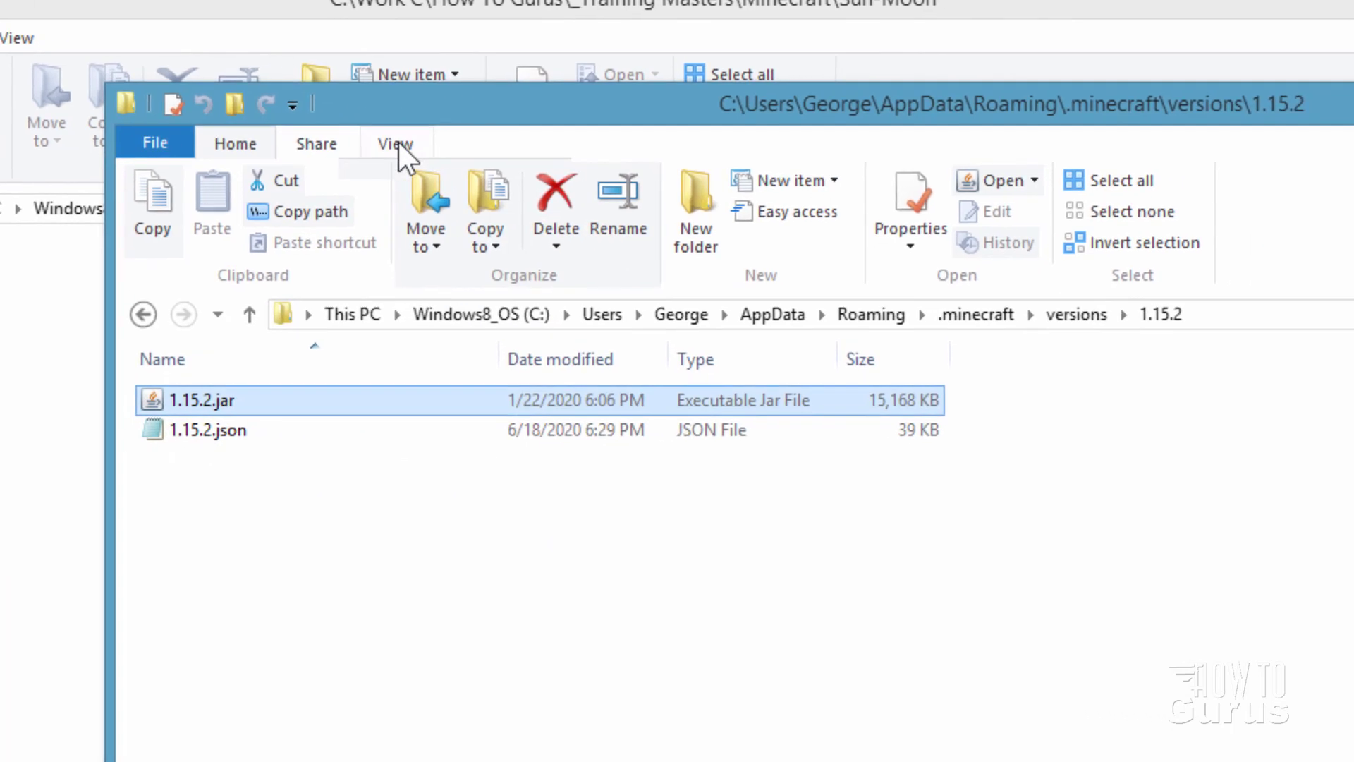
pyautogui.click(488, 148)
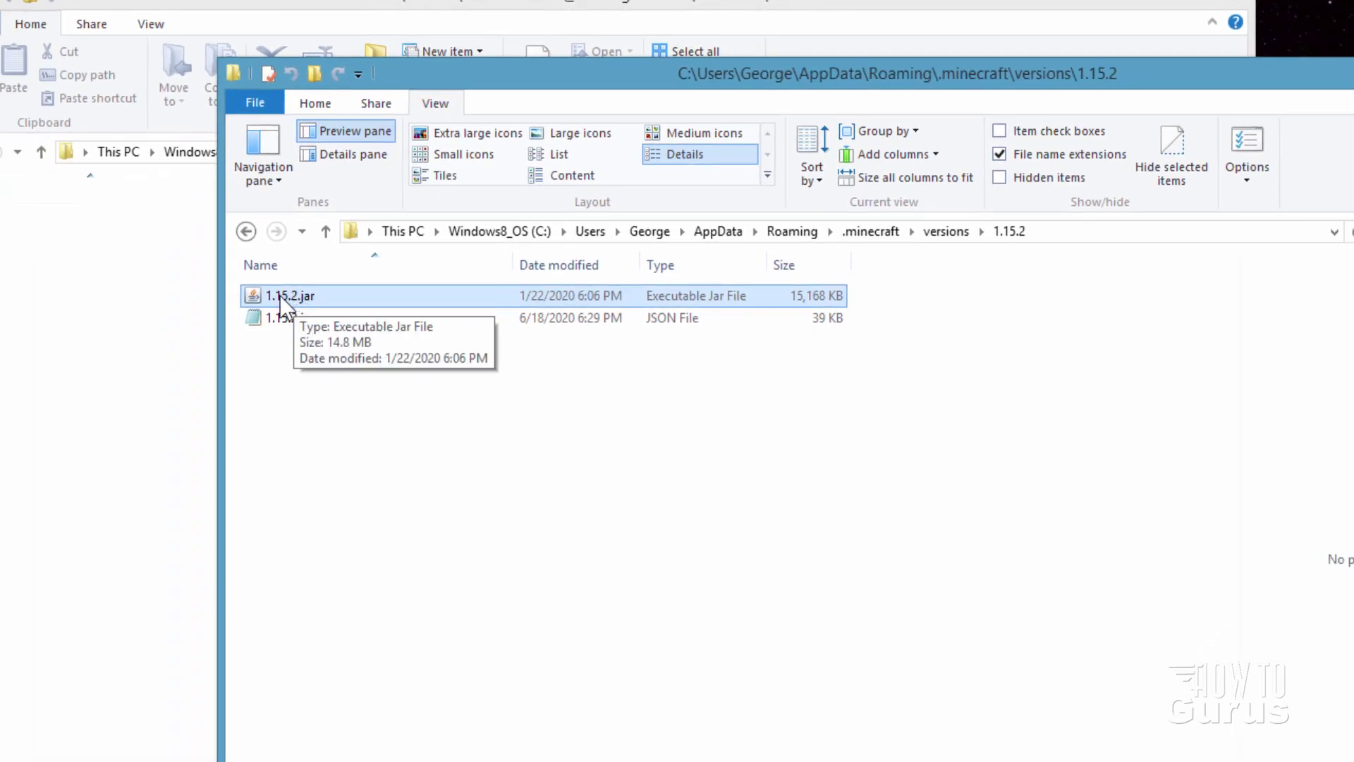
pyautogui.rightClick(279, 295)
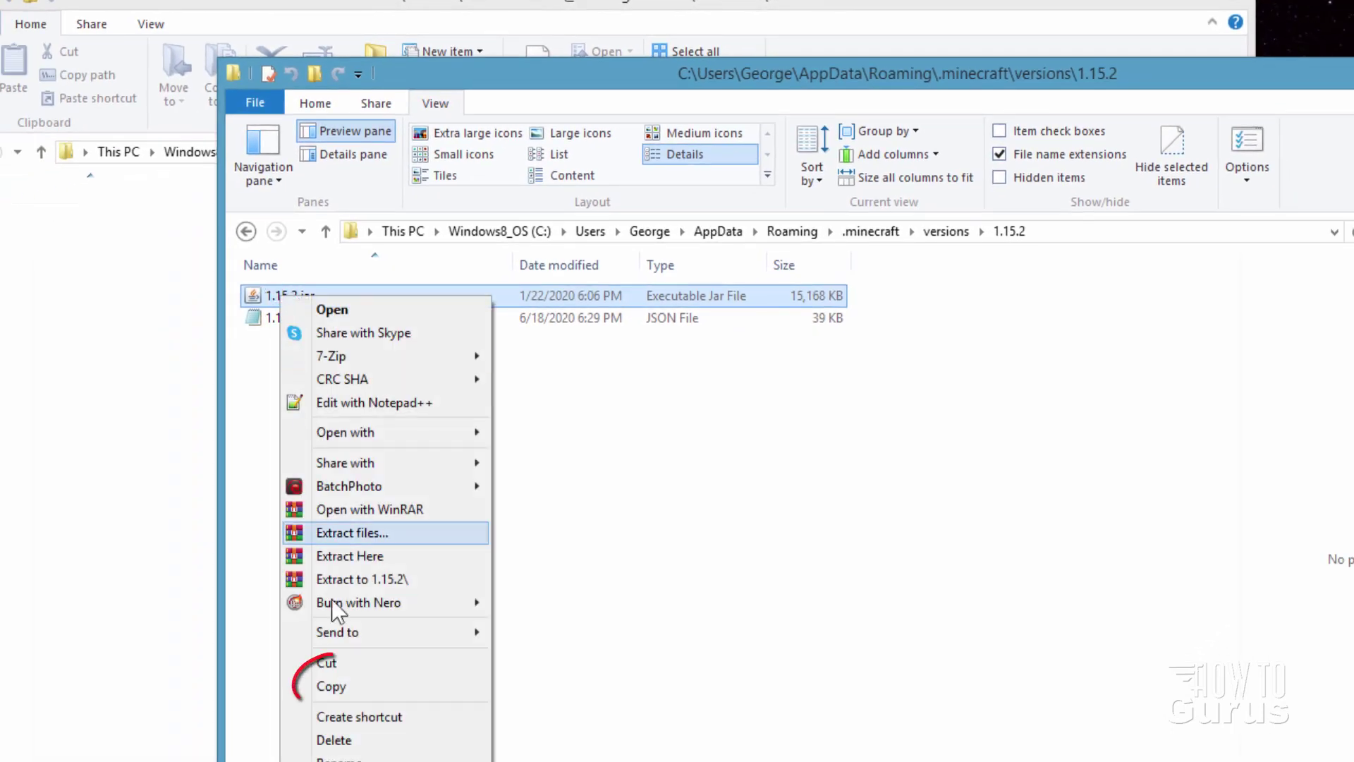
pyautogui.click(332, 683)
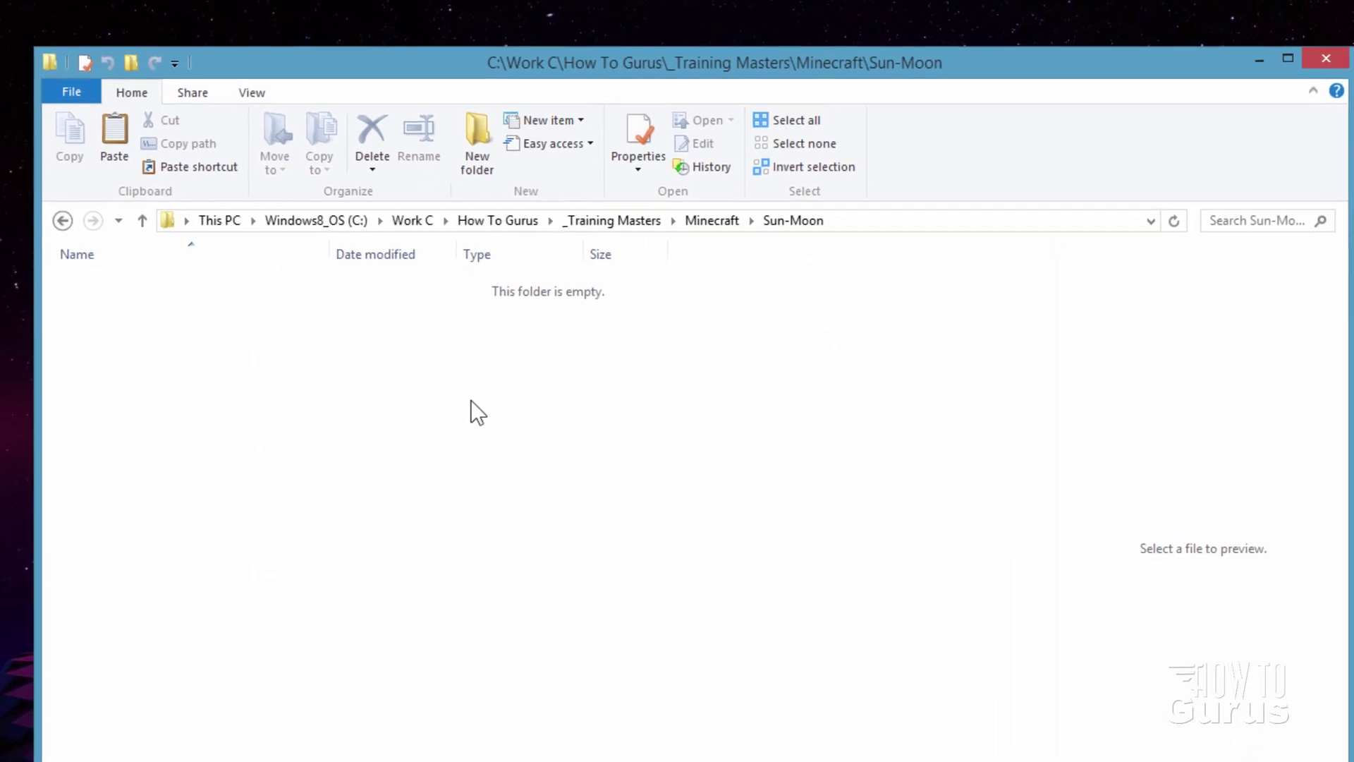
# Paste 1.15.2.jar into the empty Sun-Moon folder.
pyautogui.rightClick(514, 431)
pyautogui.click(557, 604)
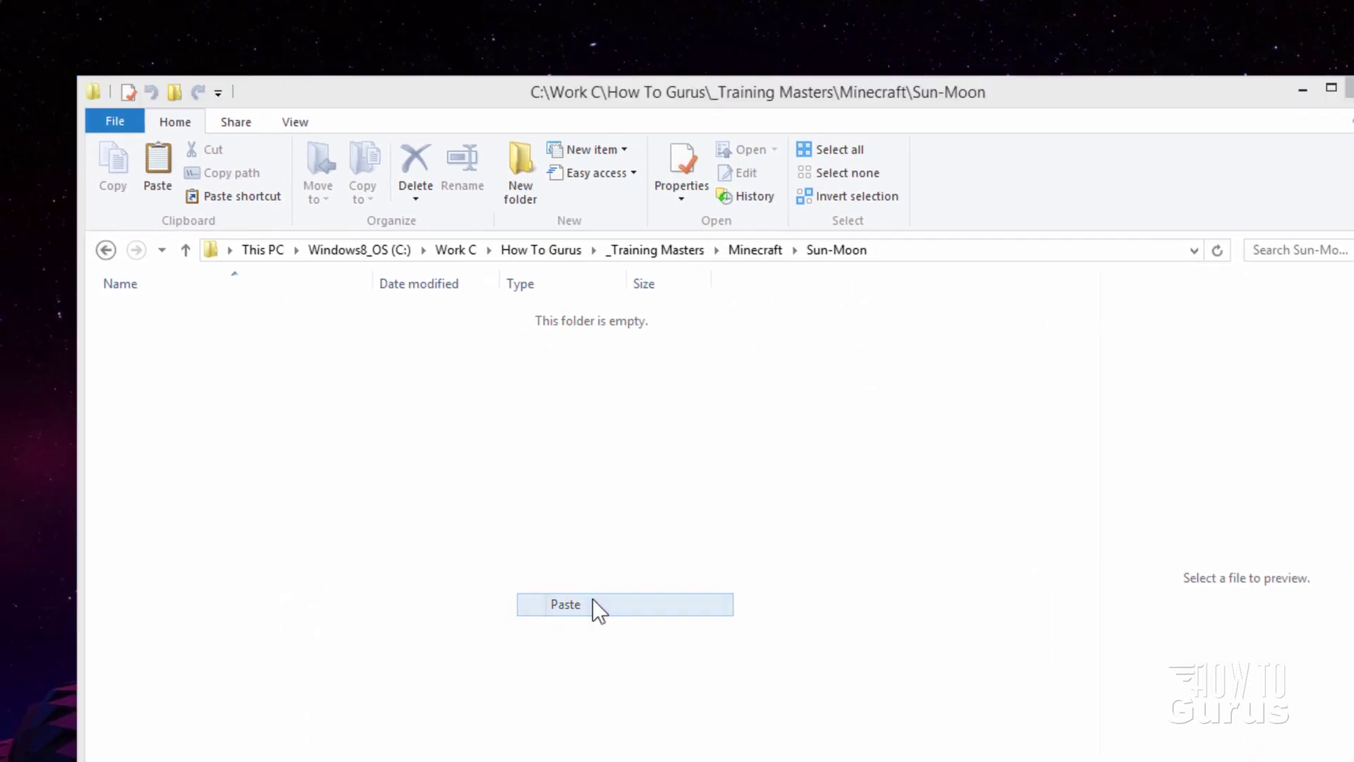
pyautogui.hotkey('alt', 'Tab')
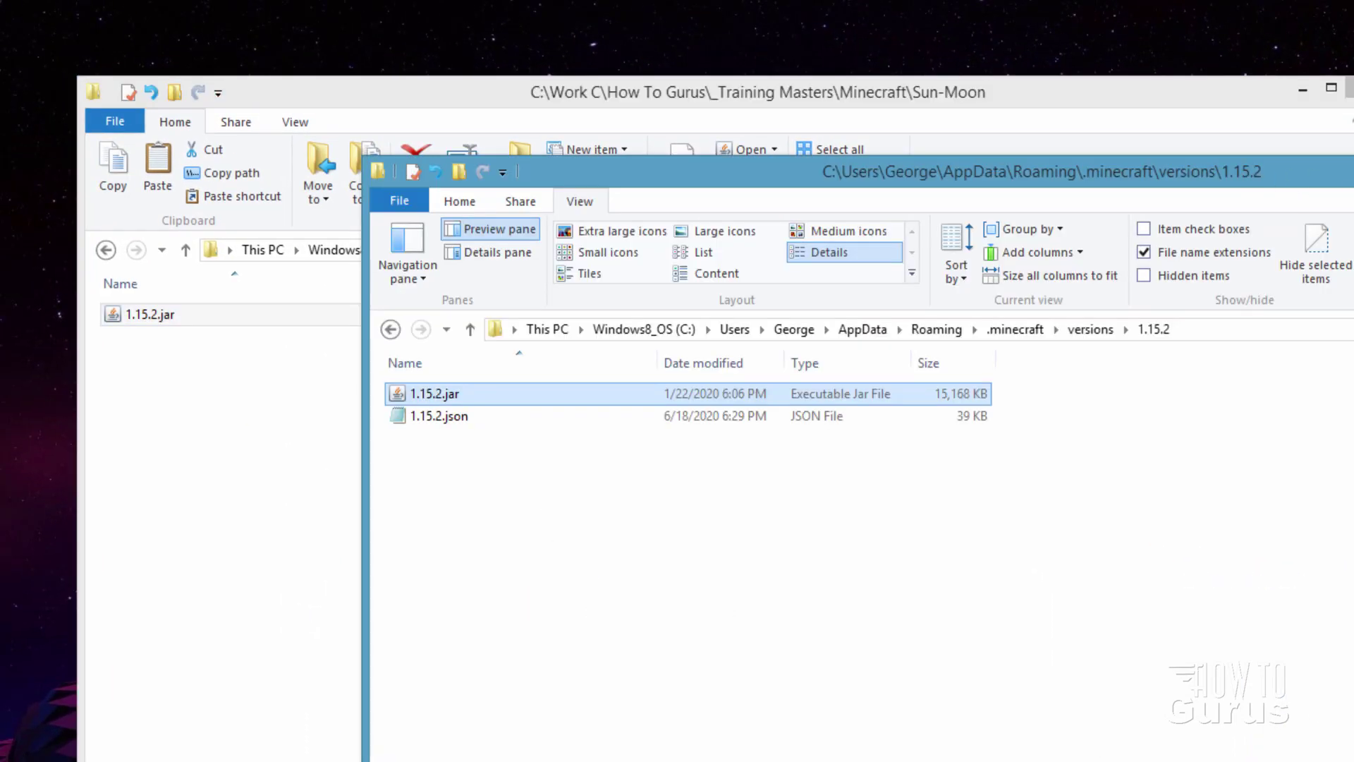
pyautogui.hotkey('alt', 'Tab')
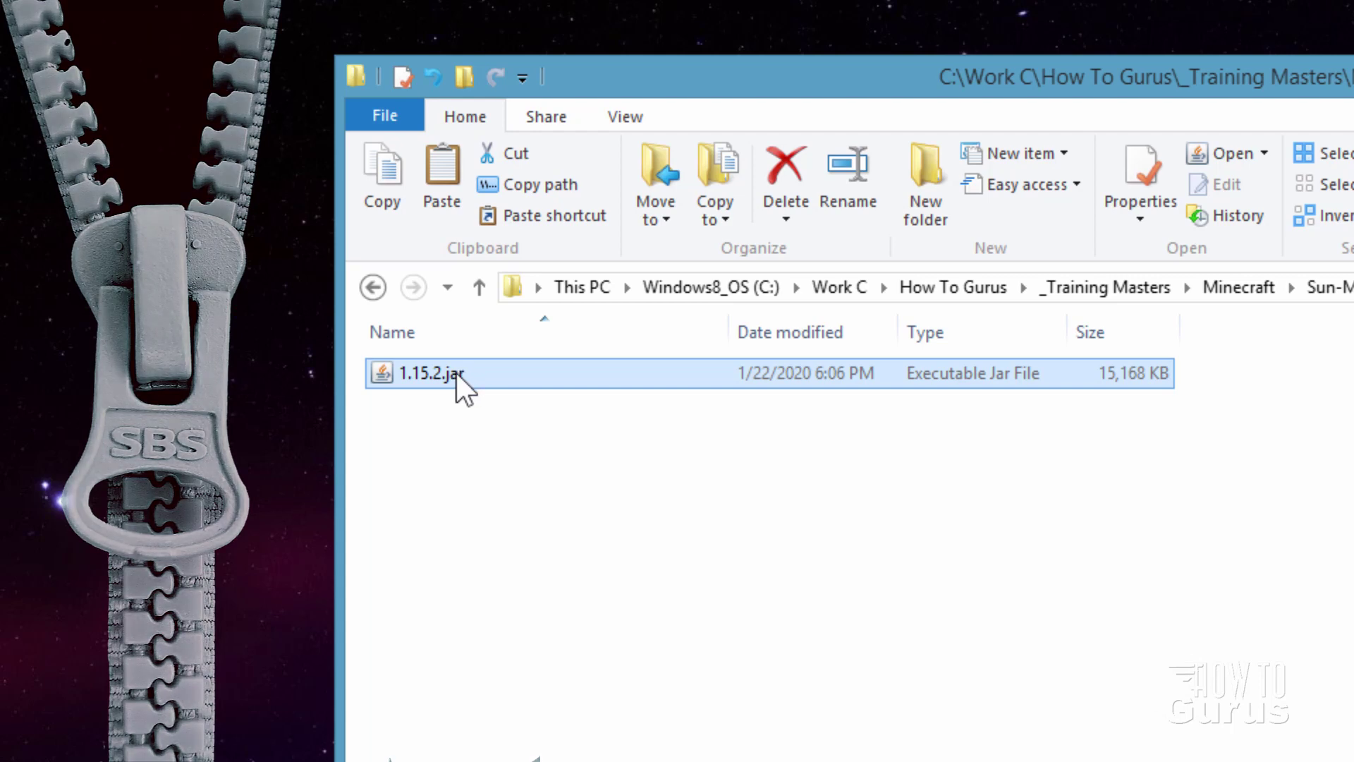
# Rename the copied jar to 1.15.2.zip, accepting the extension-change warning.
pyautogui.click(471, 382)
pyautogui.click(476, 381)
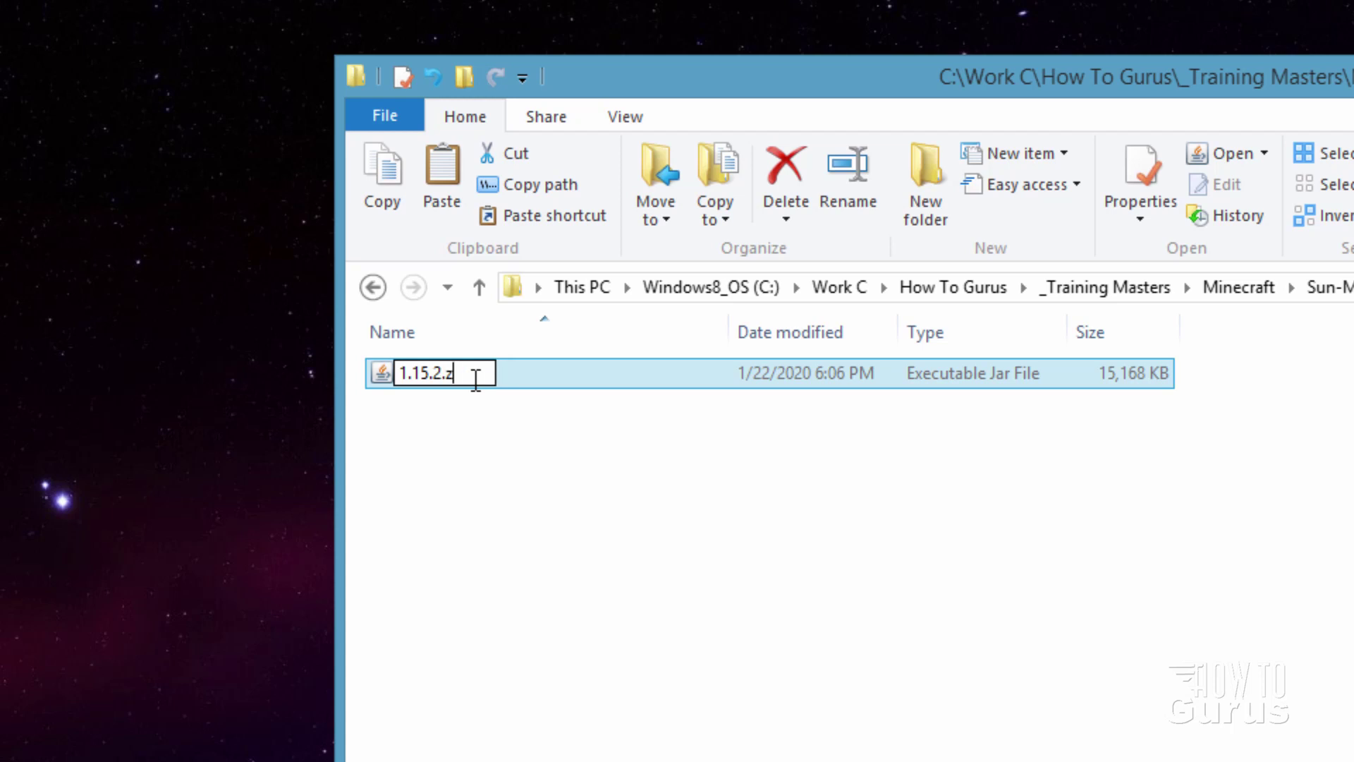
pyautogui.write('zip')
pyautogui.press('Return')
pyautogui.click(1245, 629)
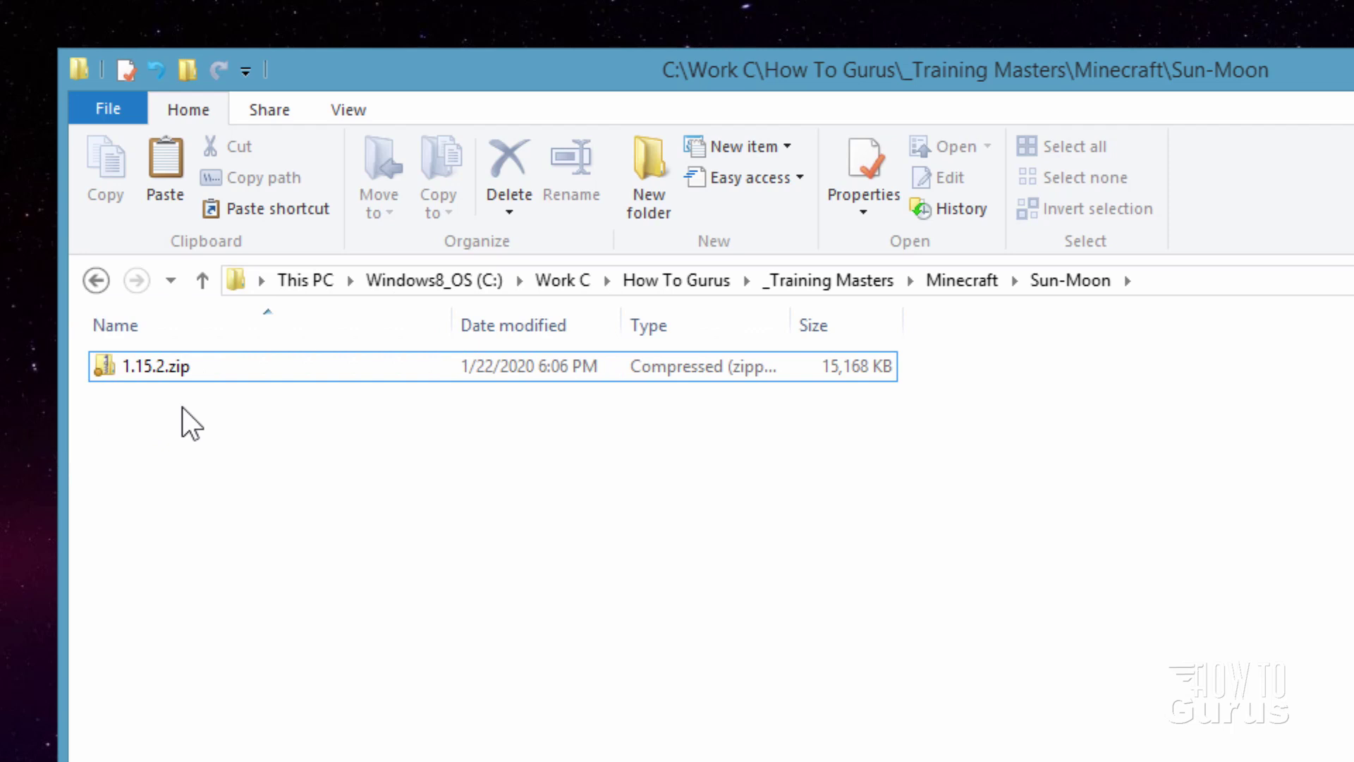
# Extract 1.15.2.zip with 7-Zip into a new 1.15.2 folder and open it.
pyautogui.click(117, 365)
pyautogui.rightClick(117, 365)
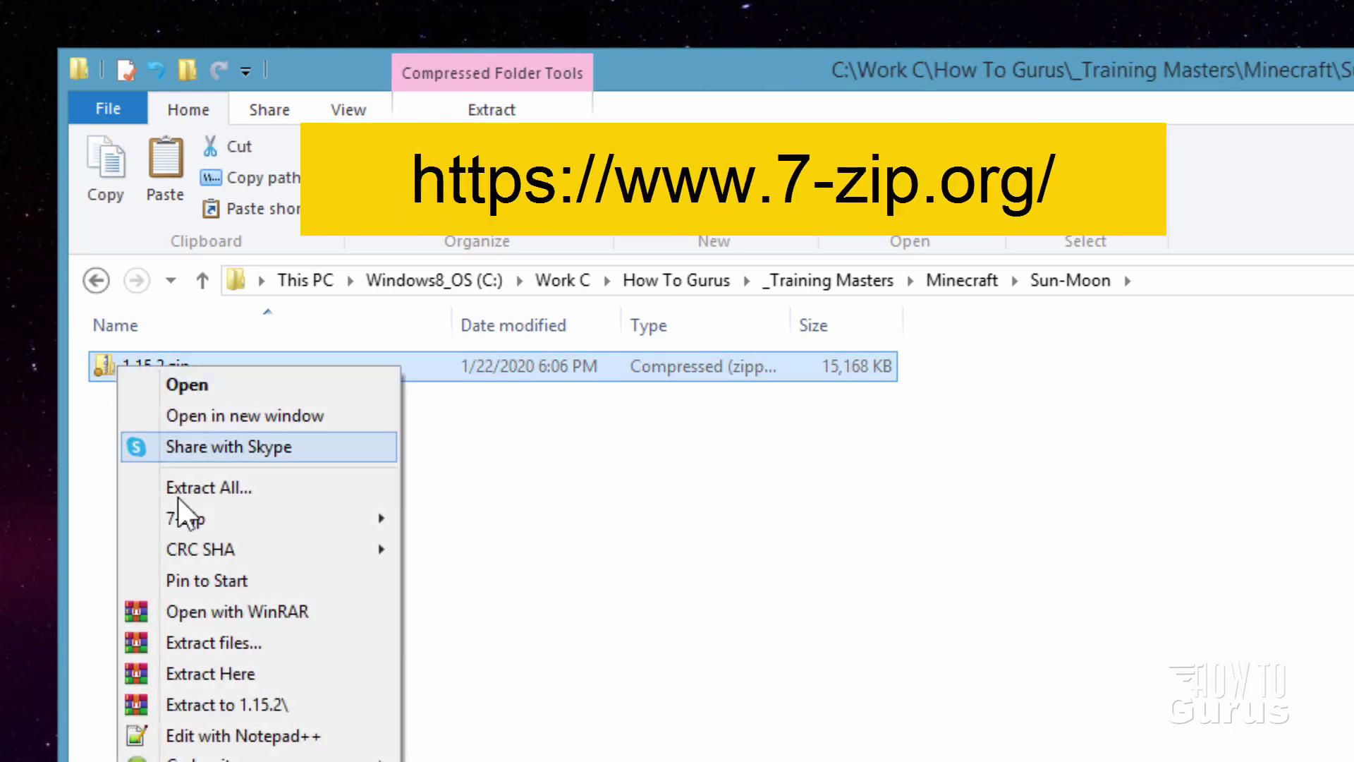
pyautogui.moveTo(244, 525)
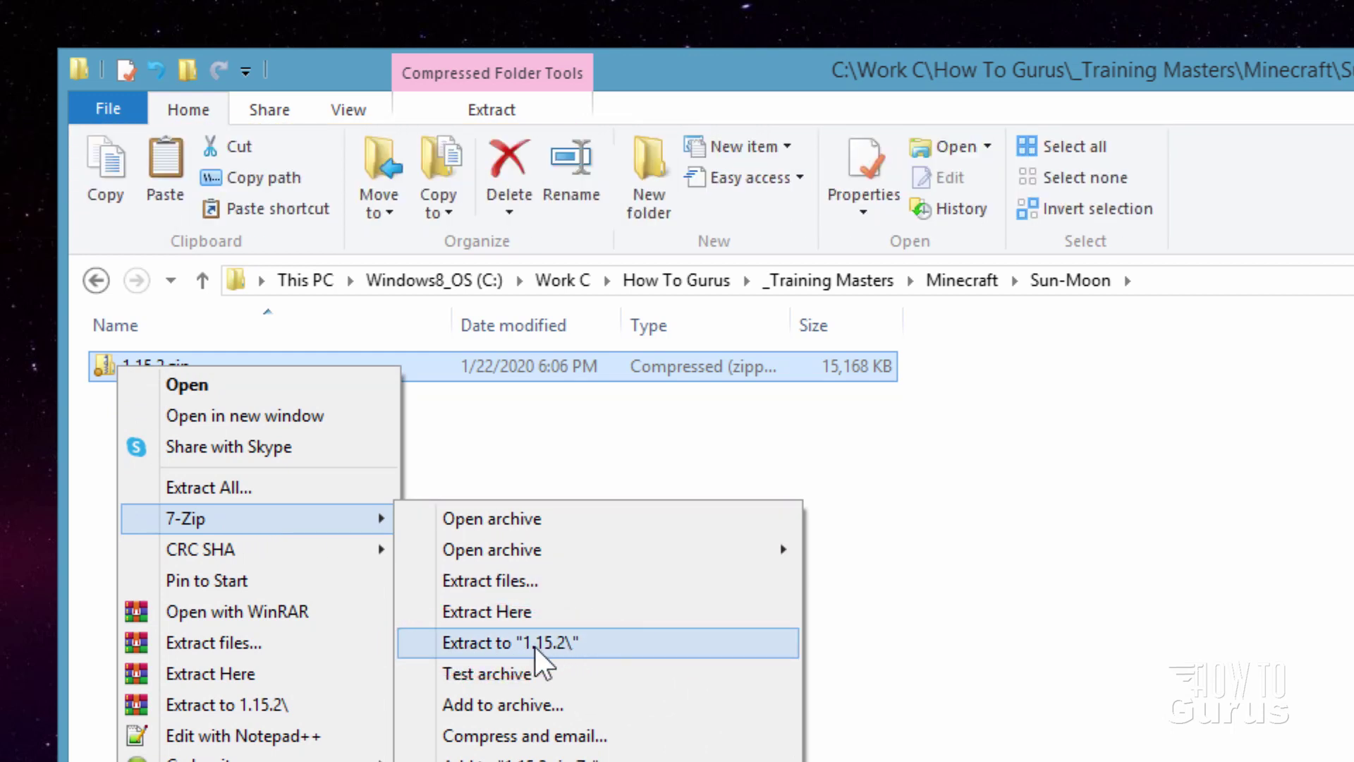
pyautogui.click(564, 642)
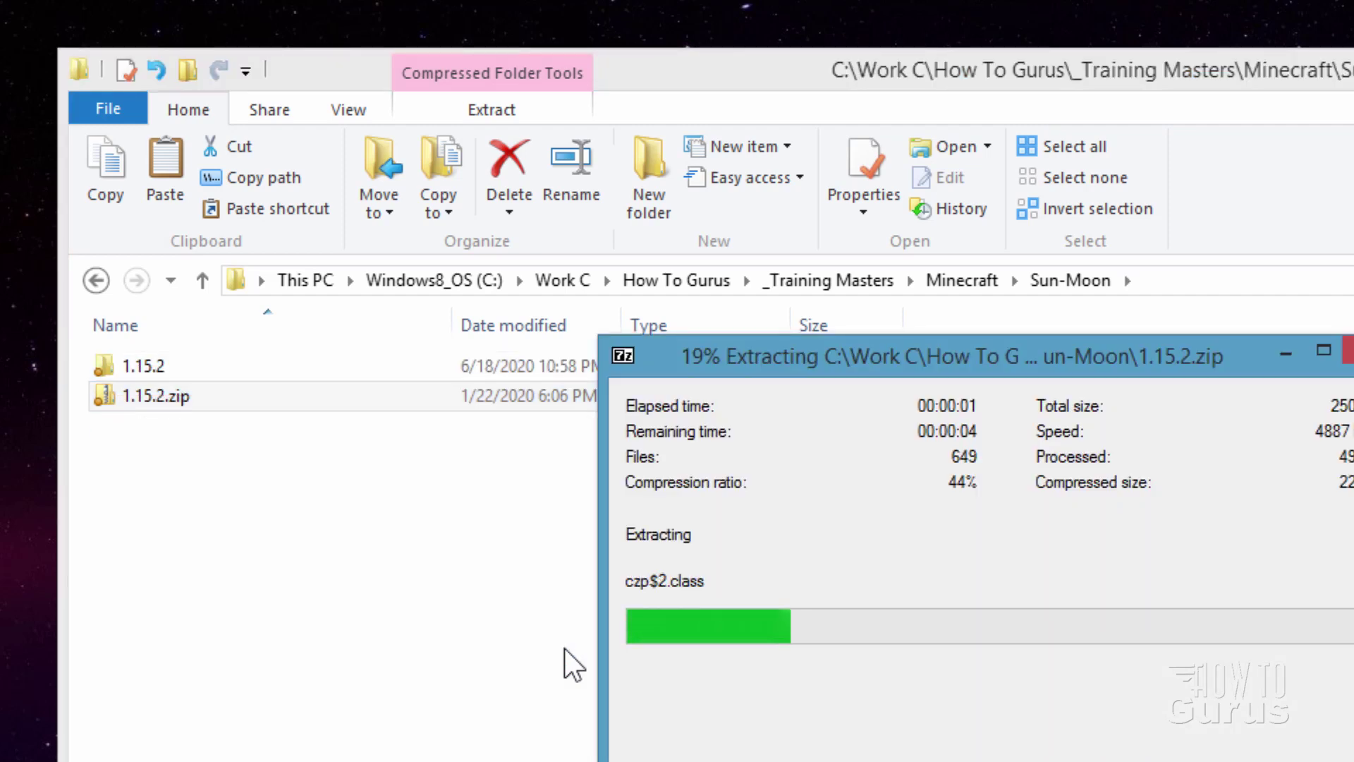
pyautogui.click(182, 372)
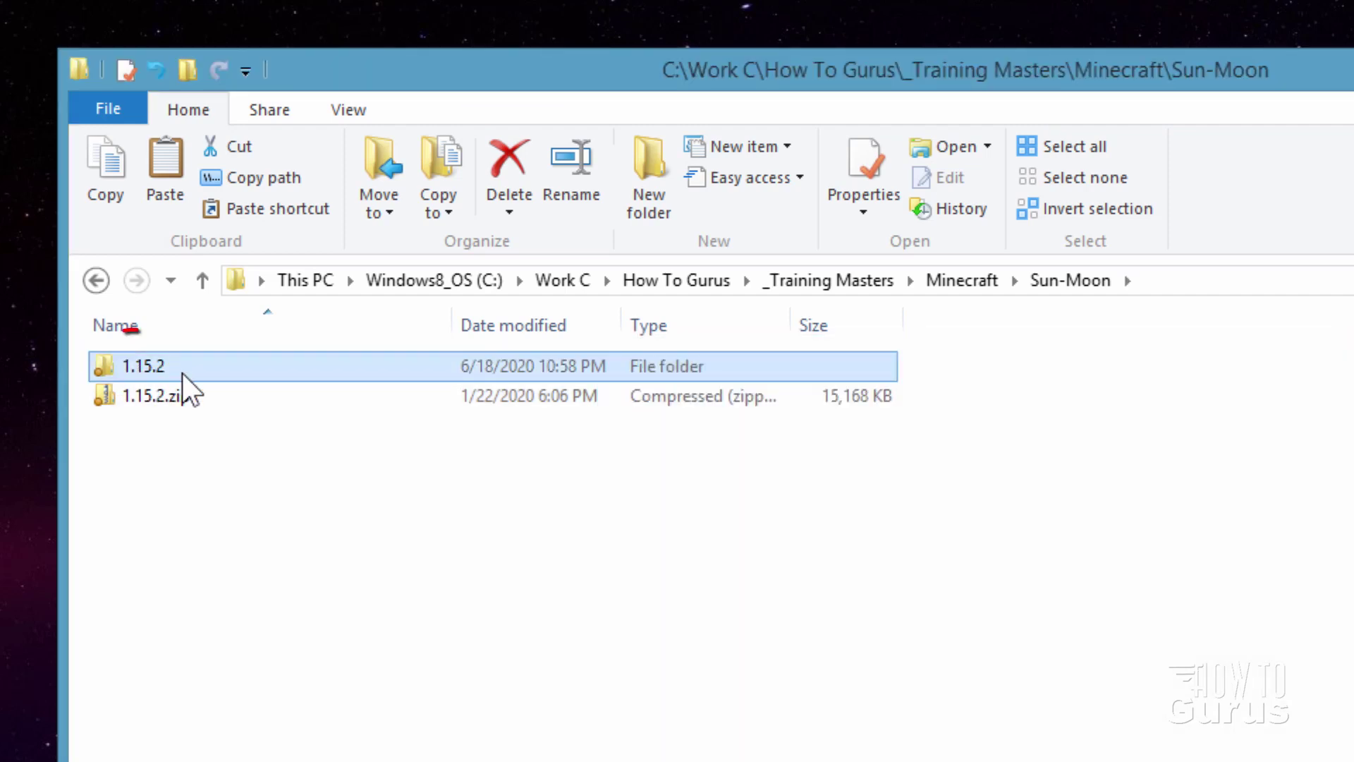
pyautogui.doubleClick(112, 365)
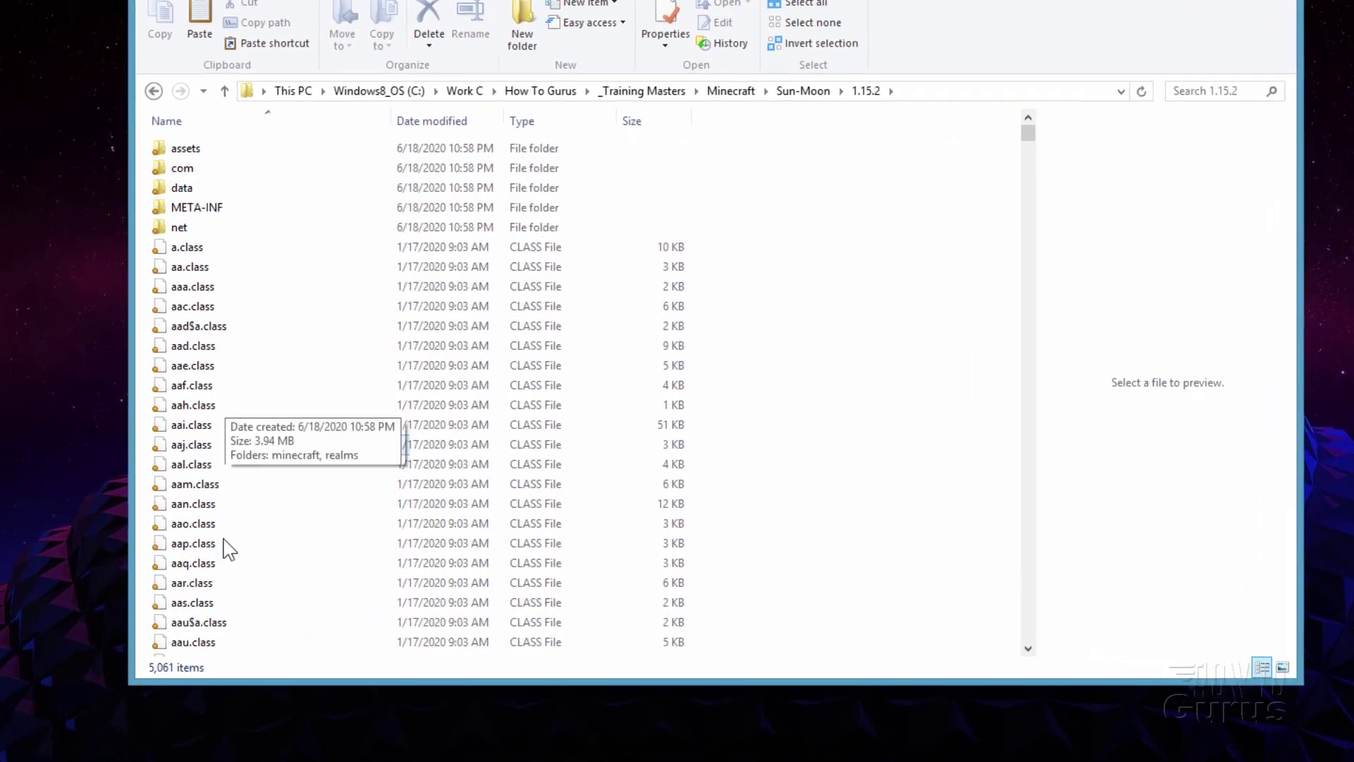
# Delete everything in the extracted folder from com down to zz.class, keeping only assets.
pyautogui.click(155, 114)
pyautogui.press('shift')
pyautogui.moveTo(1102, 78); pyautogui.dragTo(1073, 650)
pyautogui.keyDown('shift'); pyautogui.click(181, 650); pyautogui.keyUp('shift')
pyautogui.press('Delete')
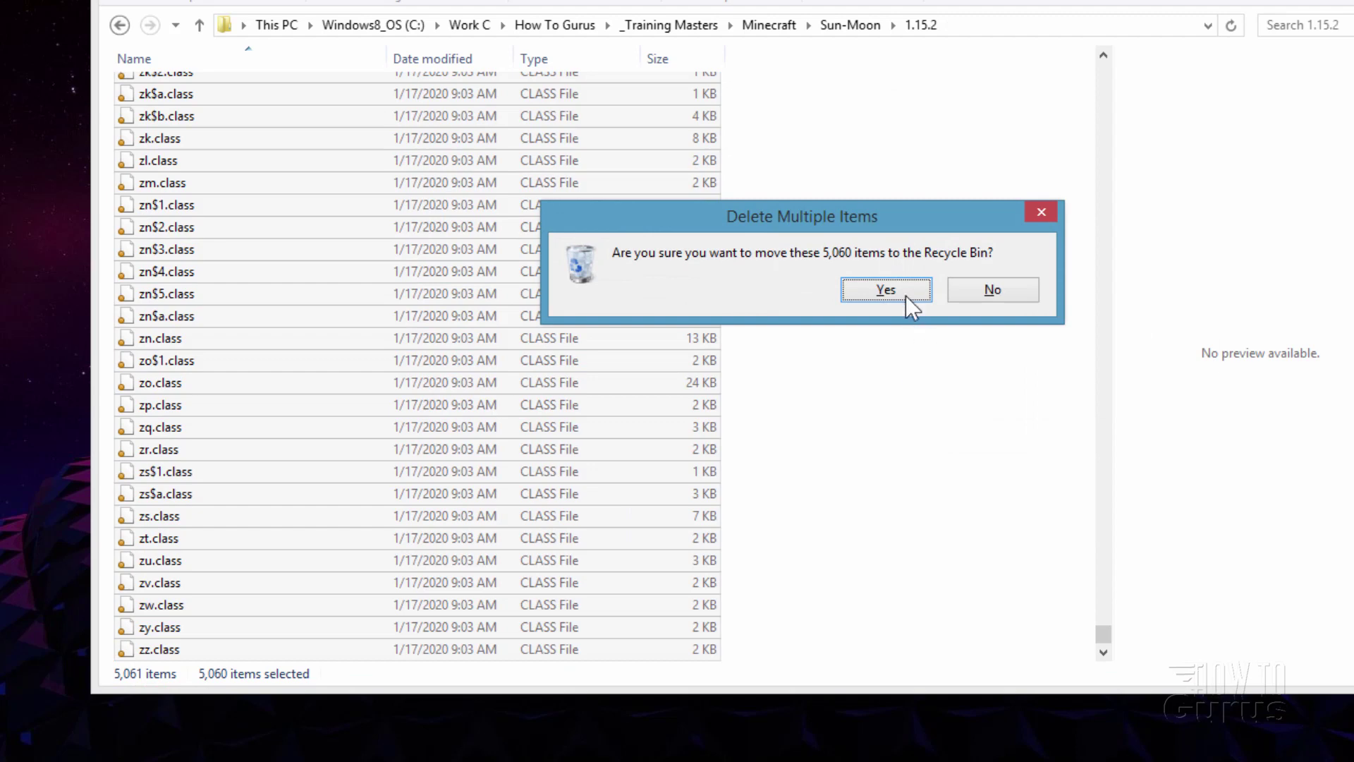
pyautogui.click(893, 289)
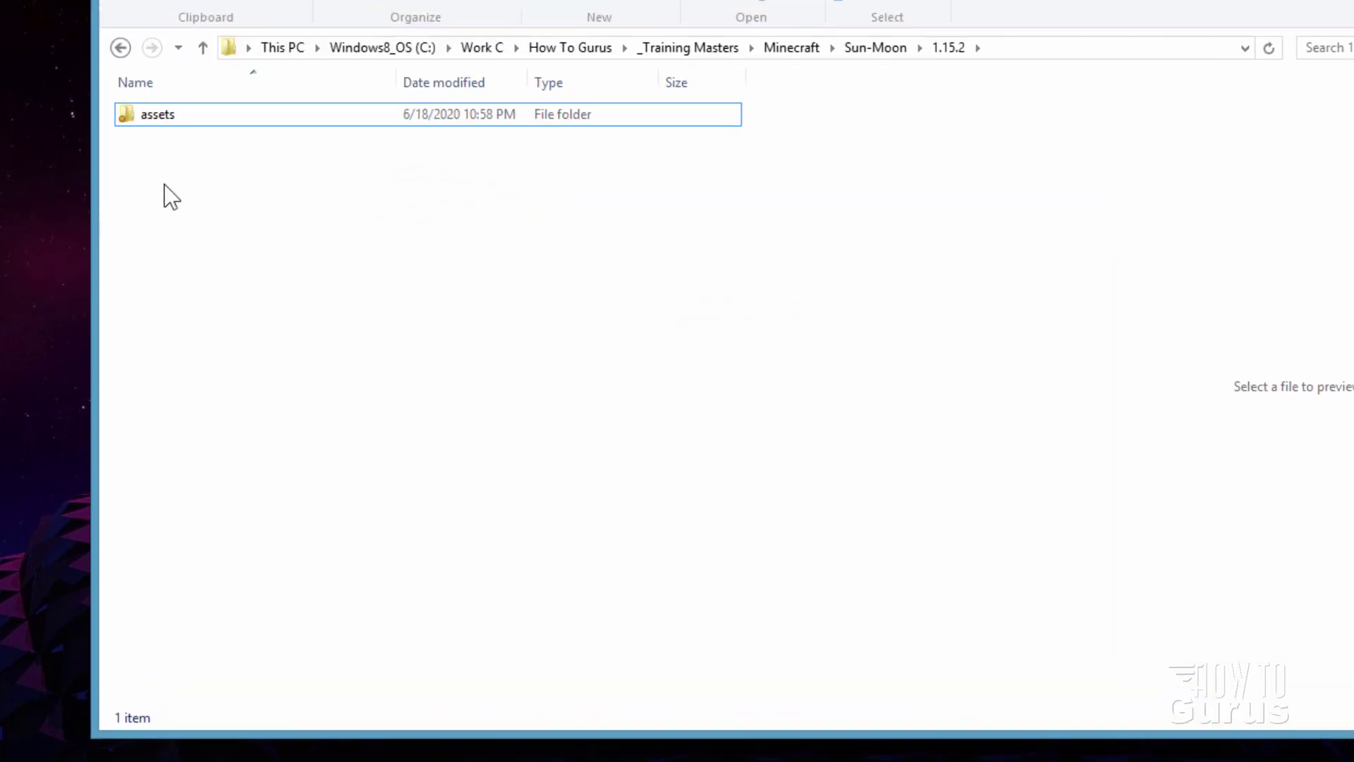
# In assets, delete the realms folder and .mcassetsroot.
pyautogui.click(155, 254)
pyautogui.doubleClick(155, 341)
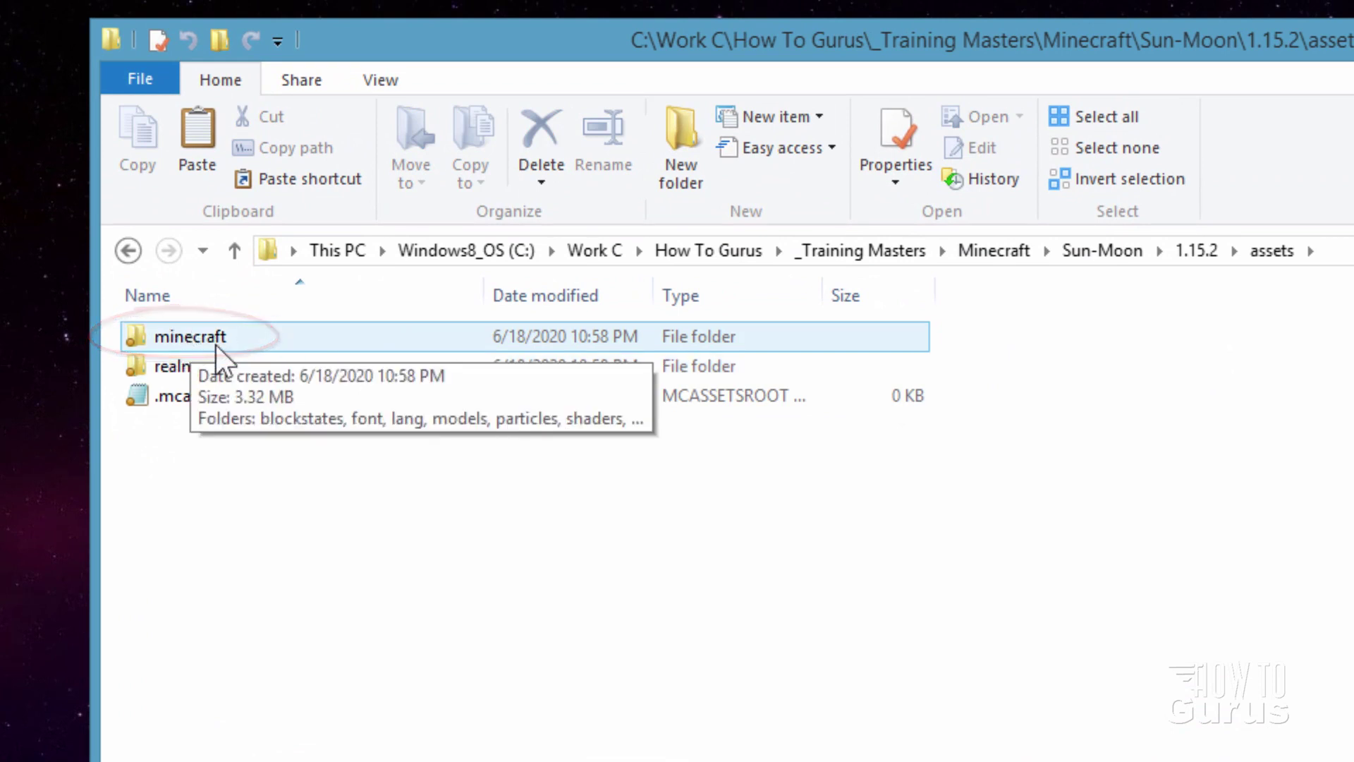
pyautogui.click(174, 361)
pyautogui.keyDown('shift'); pyautogui.click(207, 399); pyautogui.keyUp('shift')
pyautogui.press('Delete')
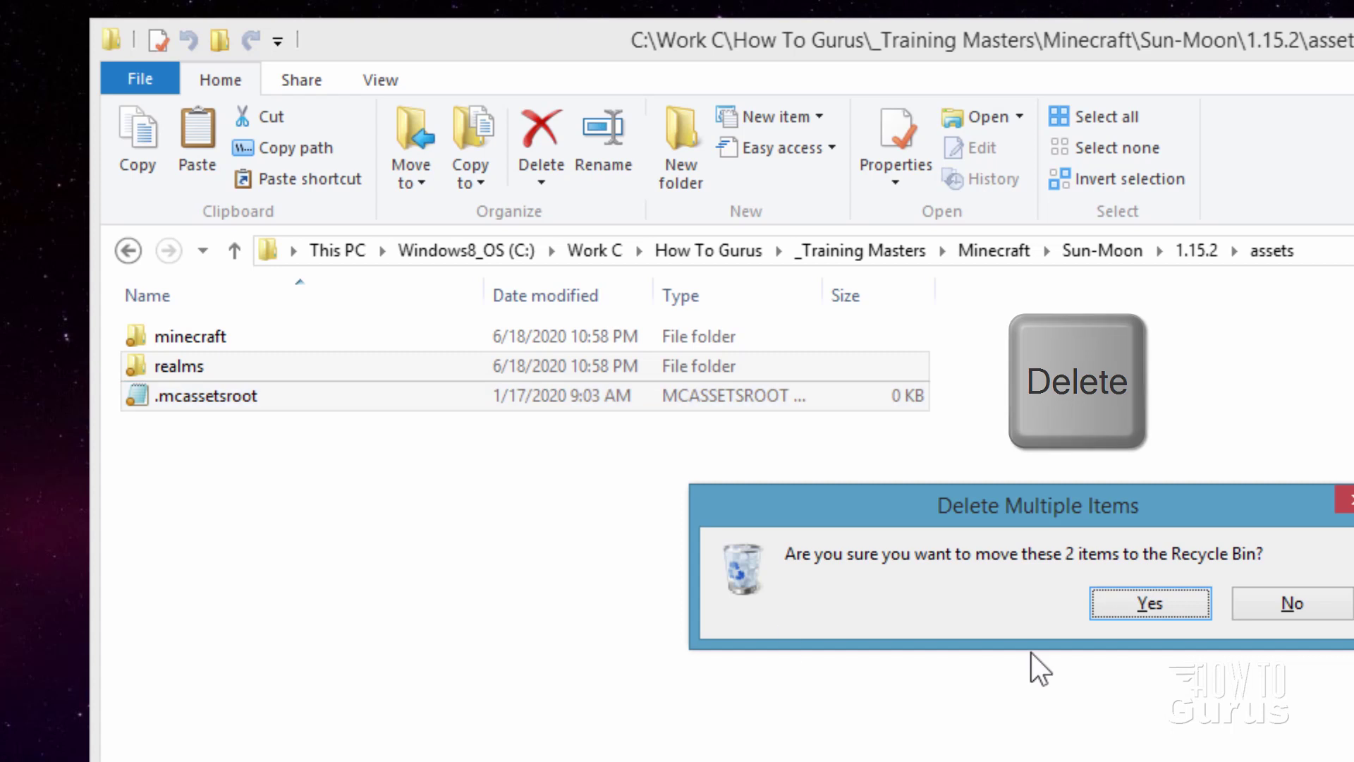
pyautogui.click(1147, 605)
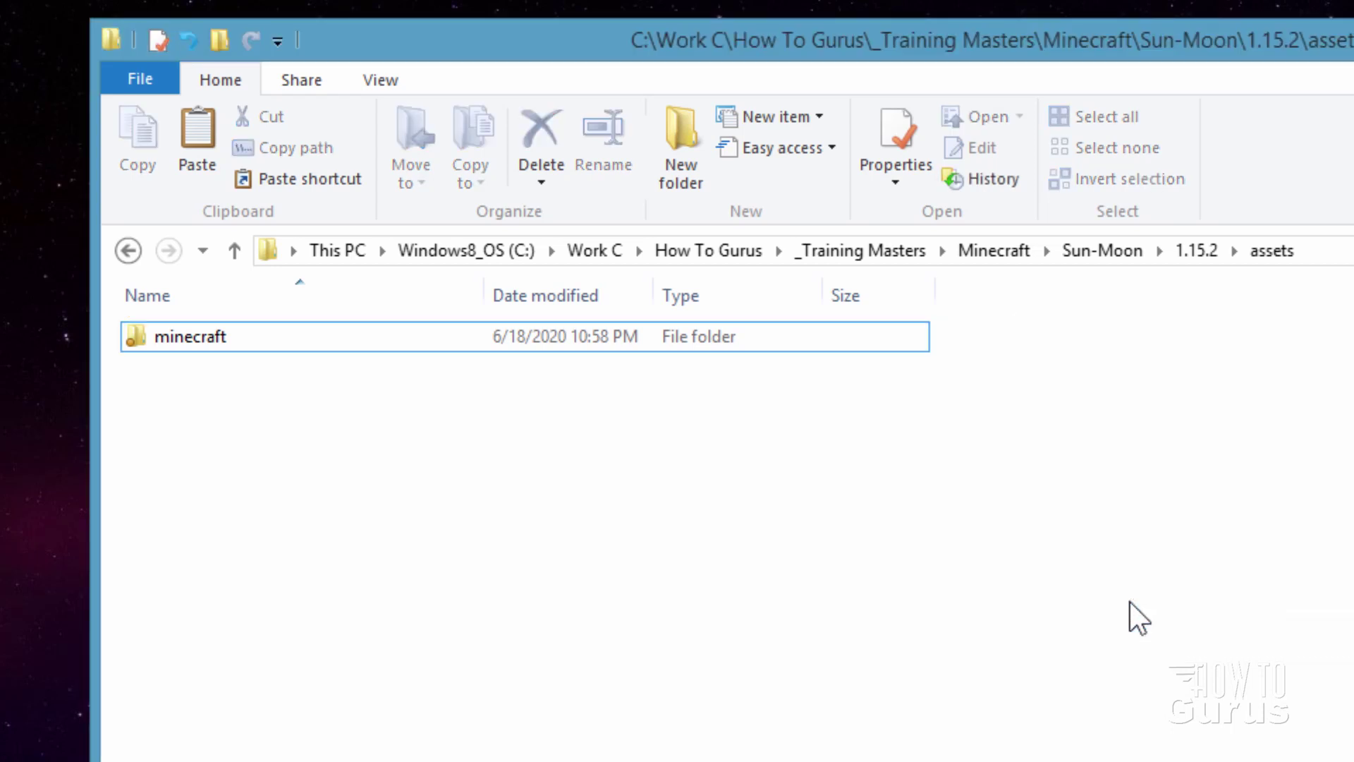
# In minecraft, delete the seven folders other than textures.
pyautogui.doubleClick(151, 332)
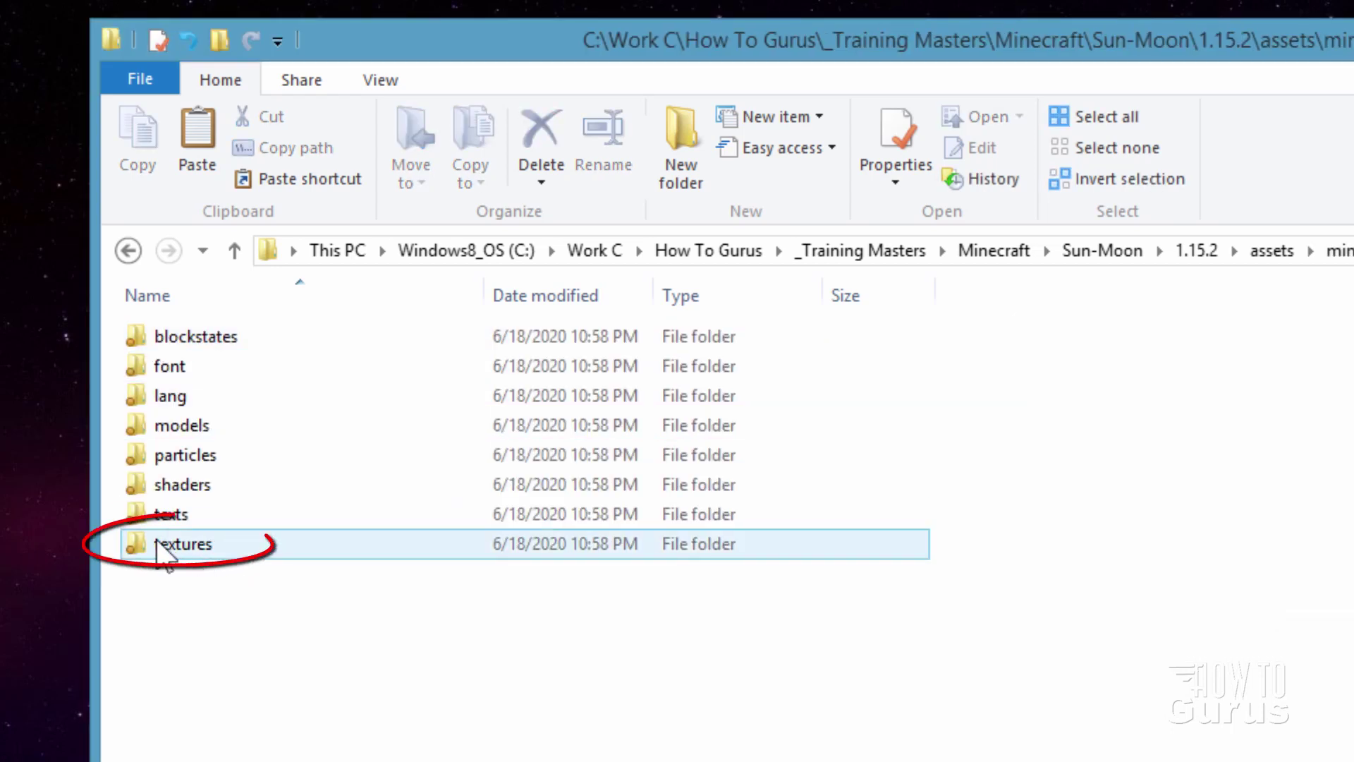
pyautogui.click(219, 348)
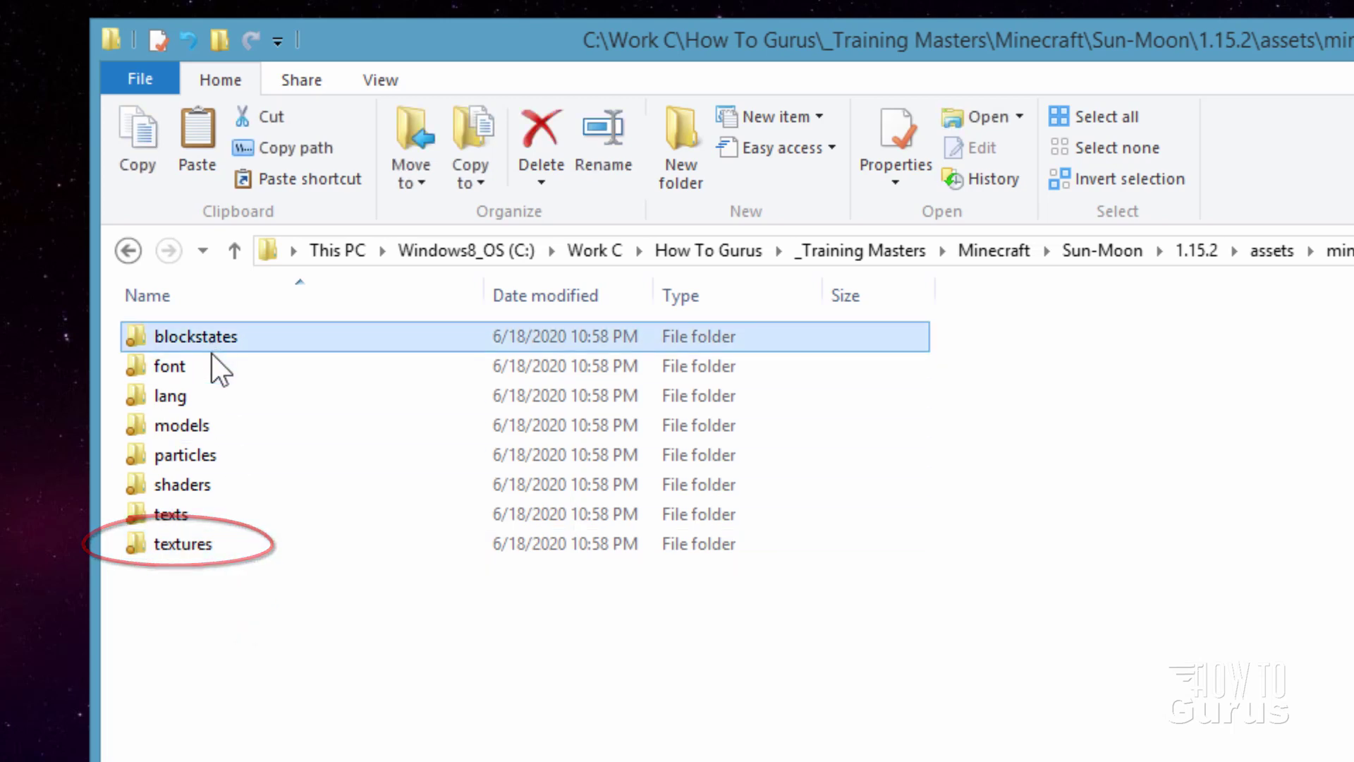
pyautogui.keyDown('ctrl'); pyautogui.click(203, 523); pyautogui.keyUp('ctrl')
pyautogui.keyDown('shift'); pyautogui.click(203, 523); pyautogui.keyUp('shift')
pyautogui.press('Delete')
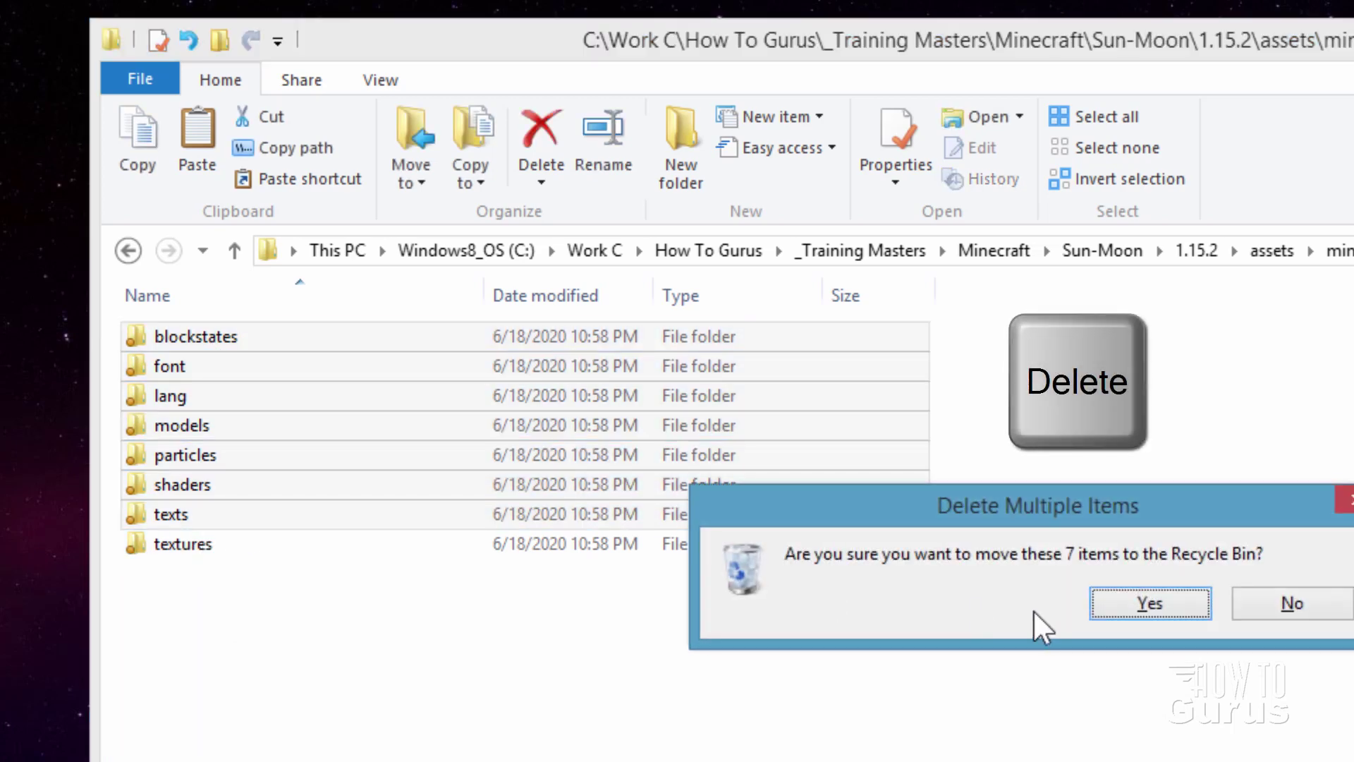
pyautogui.click(1126, 604)
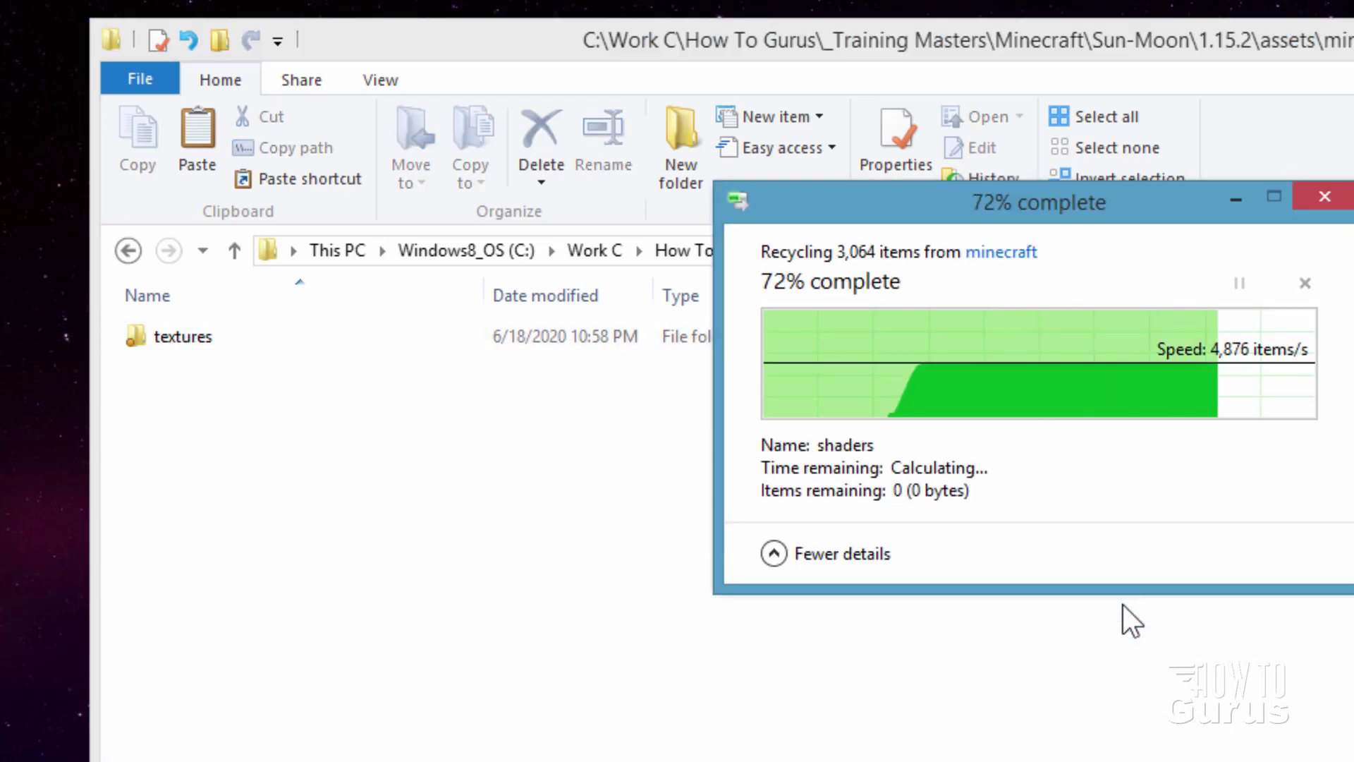
# In textures, delete every folder except environment.
pyautogui.doubleClick(136, 334)
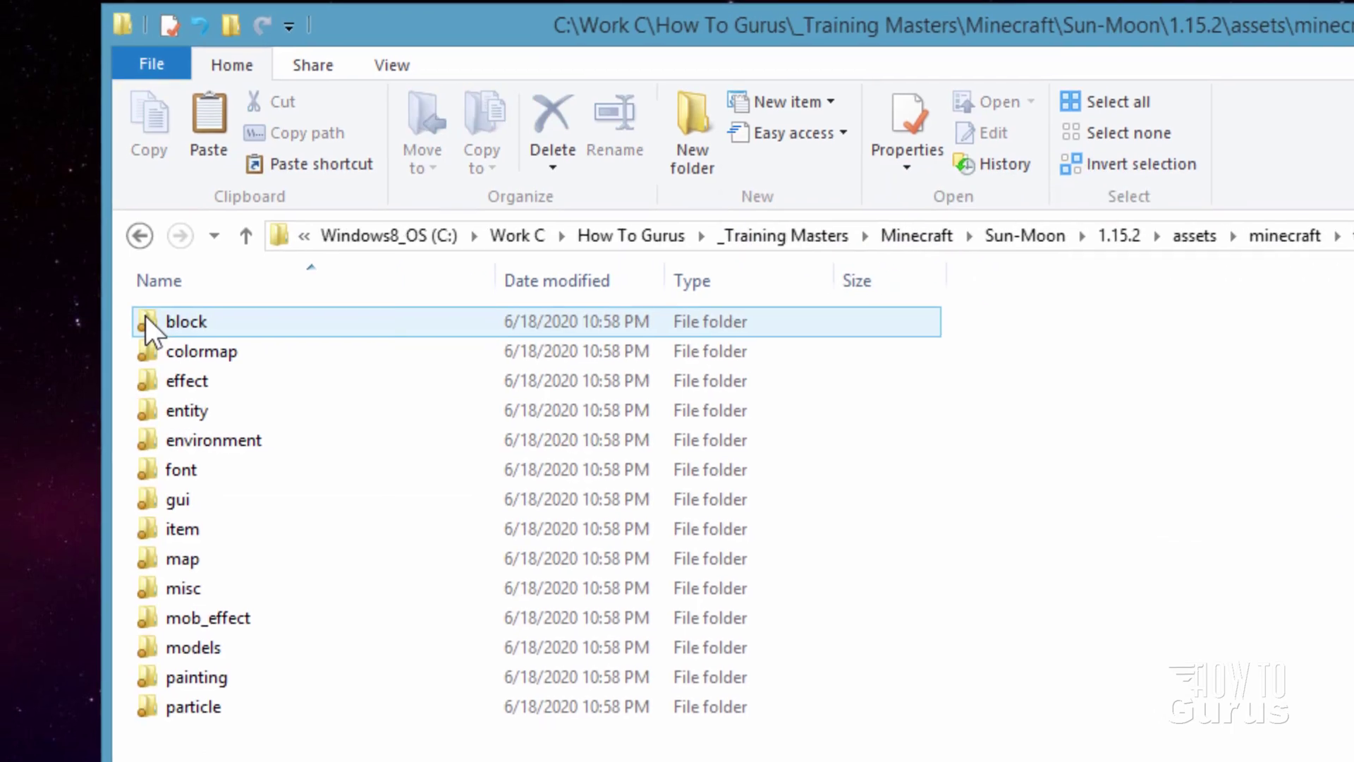
pyautogui.click(196, 385)
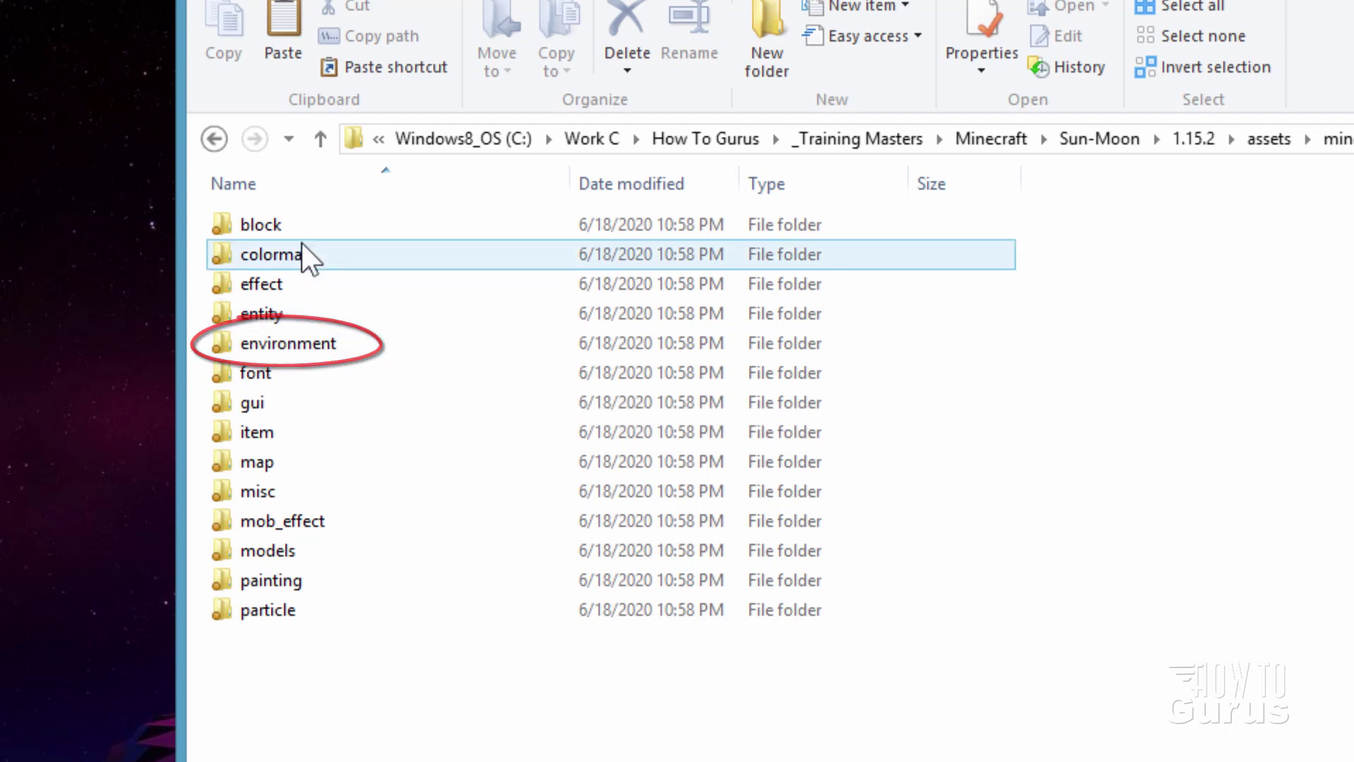
pyautogui.click(277, 229)
pyautogui.keyDown('shift'); pyautogui.click(289, 306); pyautogui.keyUp('shift')
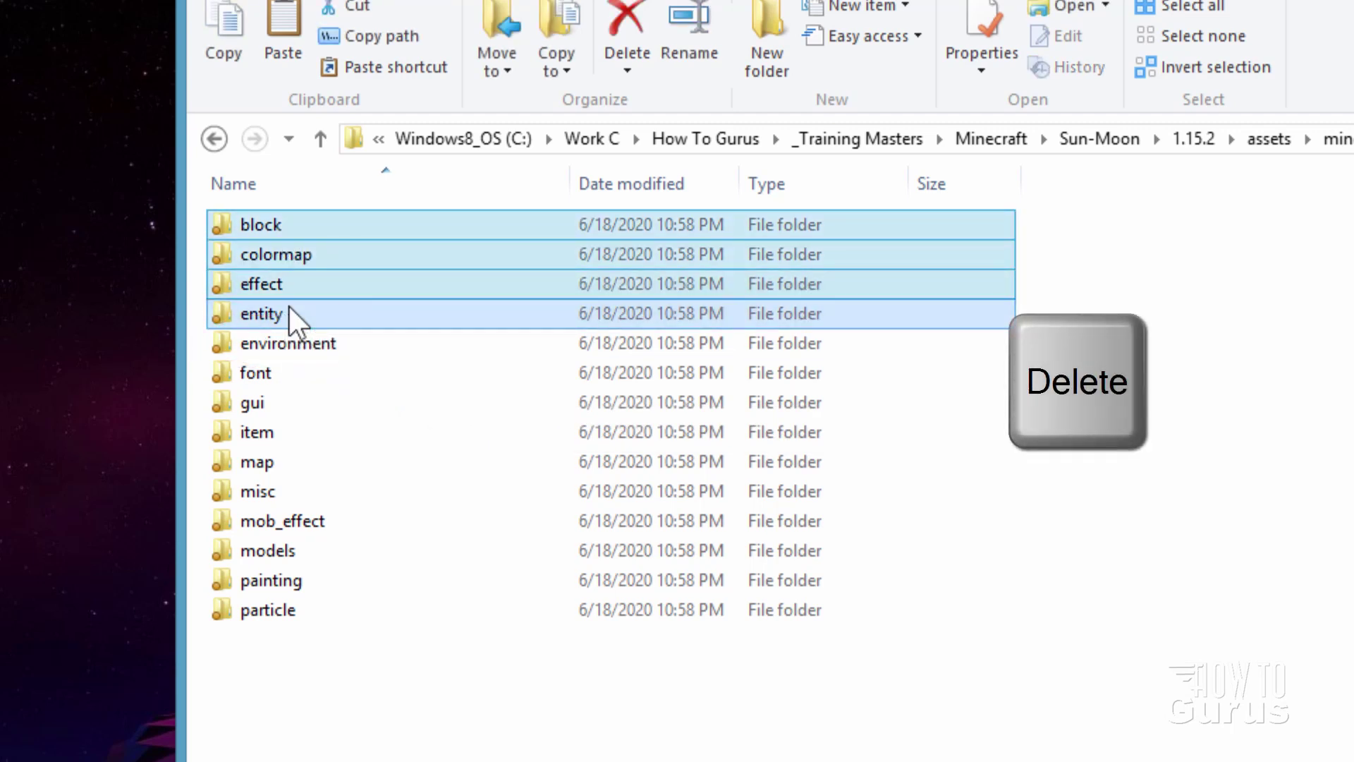
pyautogui.press('Delete')
pyautogui.click(1207, 495)
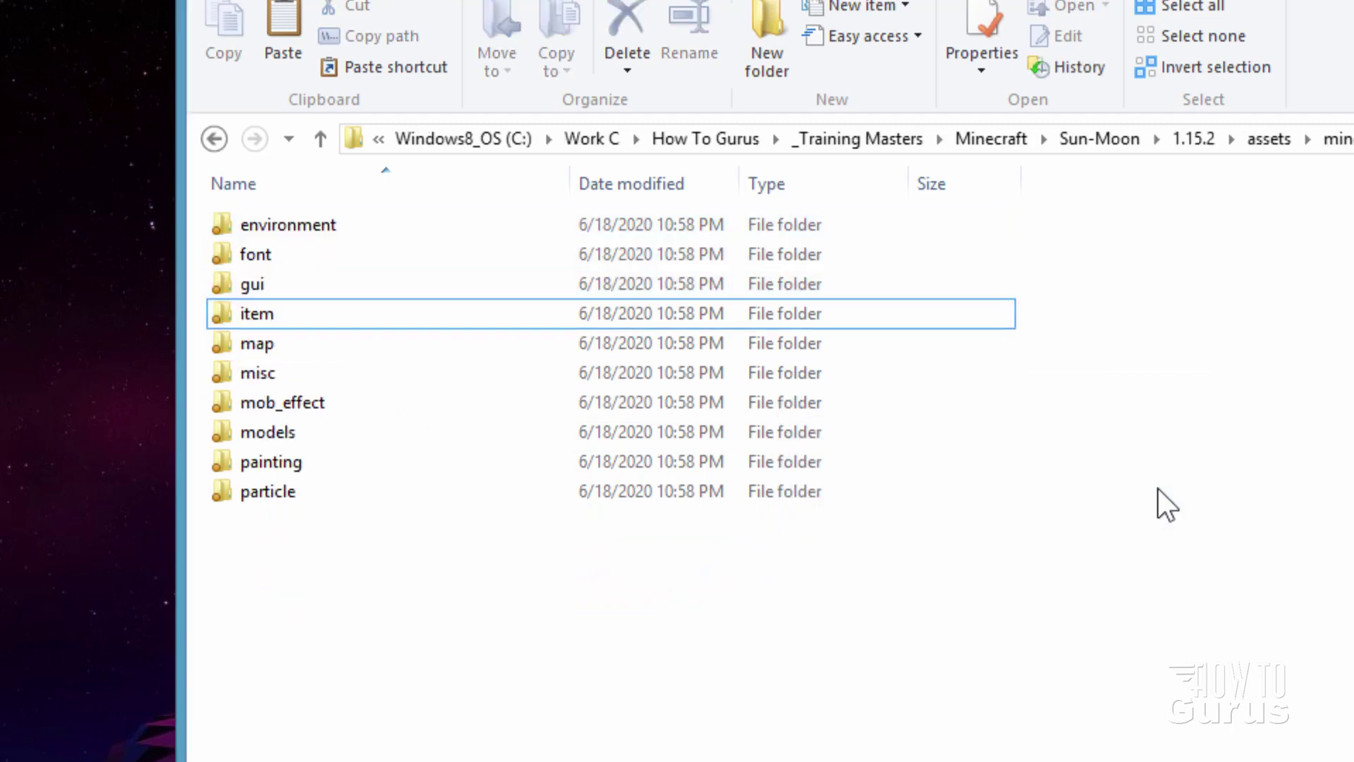
pyautogui.click(253, 260)
pyautogui.keyDown('shift'); pyautogui.click(273, 493); pyautogui.keyUp('shift')
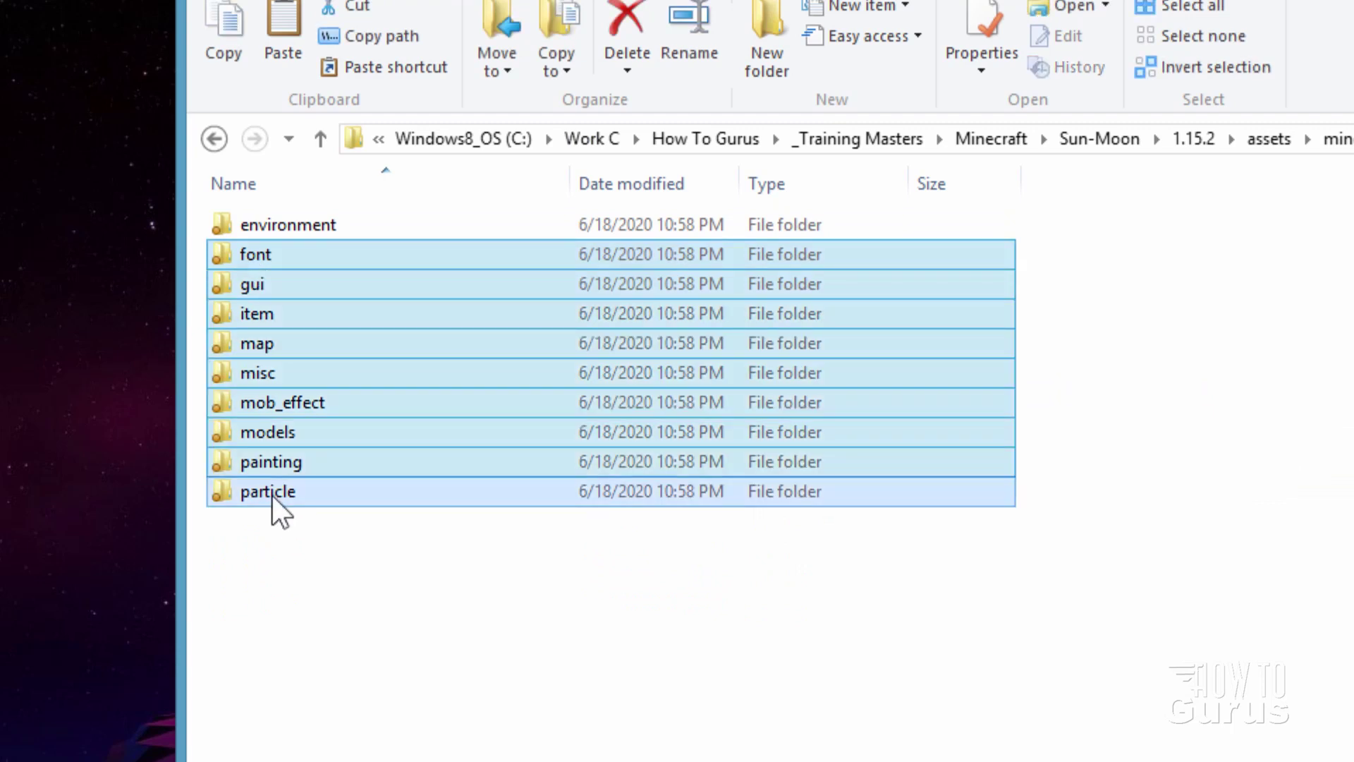
pyautogui.press('Delete')
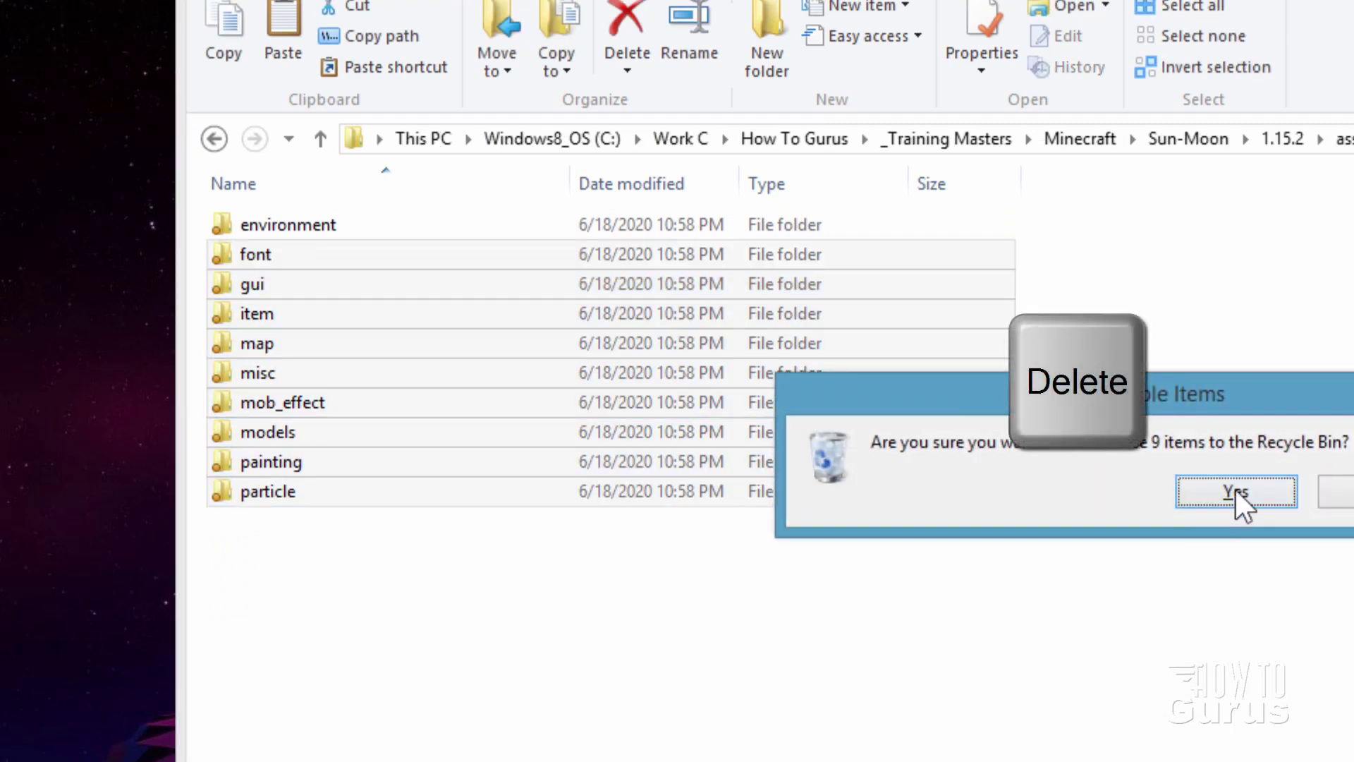
pyautogui.click(1234, 489)
# In environment, delete clouds, end_sky, rain and snow PNGs, leaving moon_phases.png and sun.png.
pyautogui.click(226, 226)
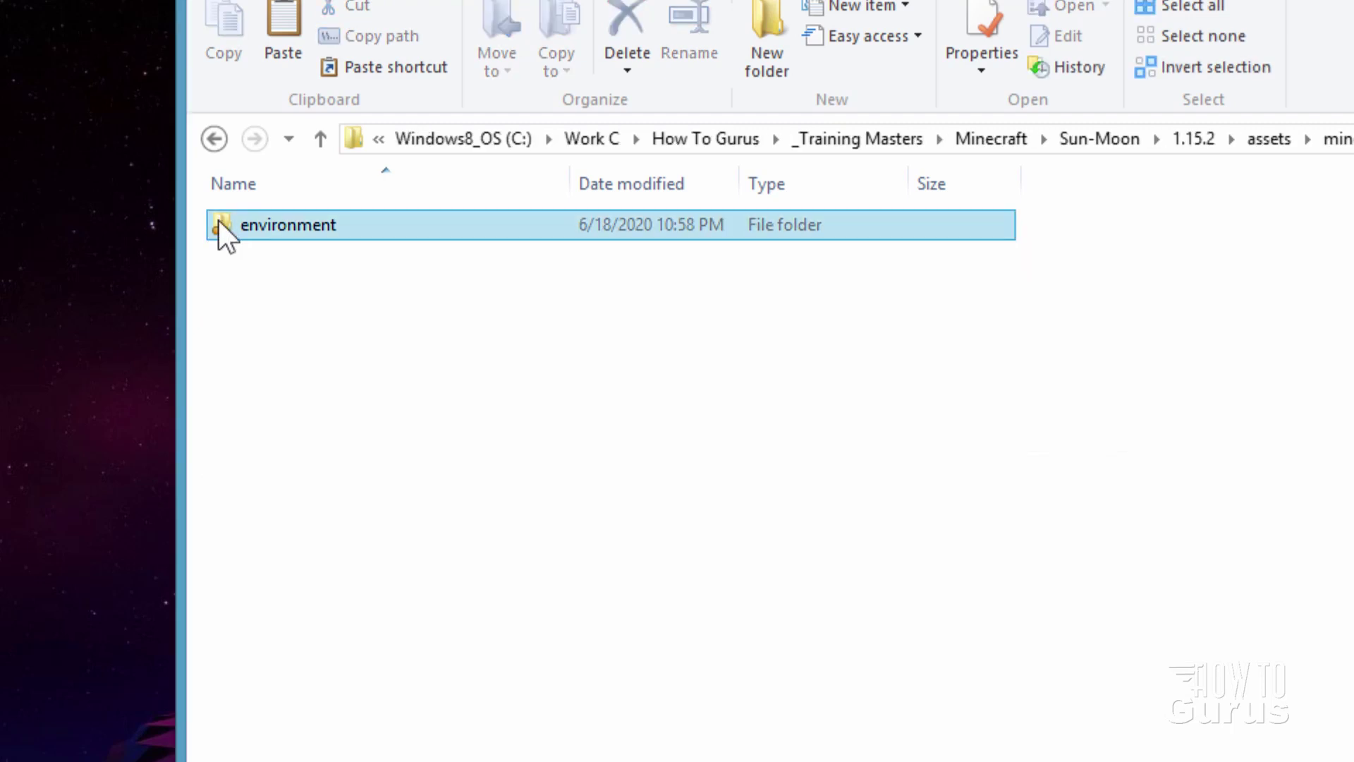
pyautogui.doubleClick(218, 219)
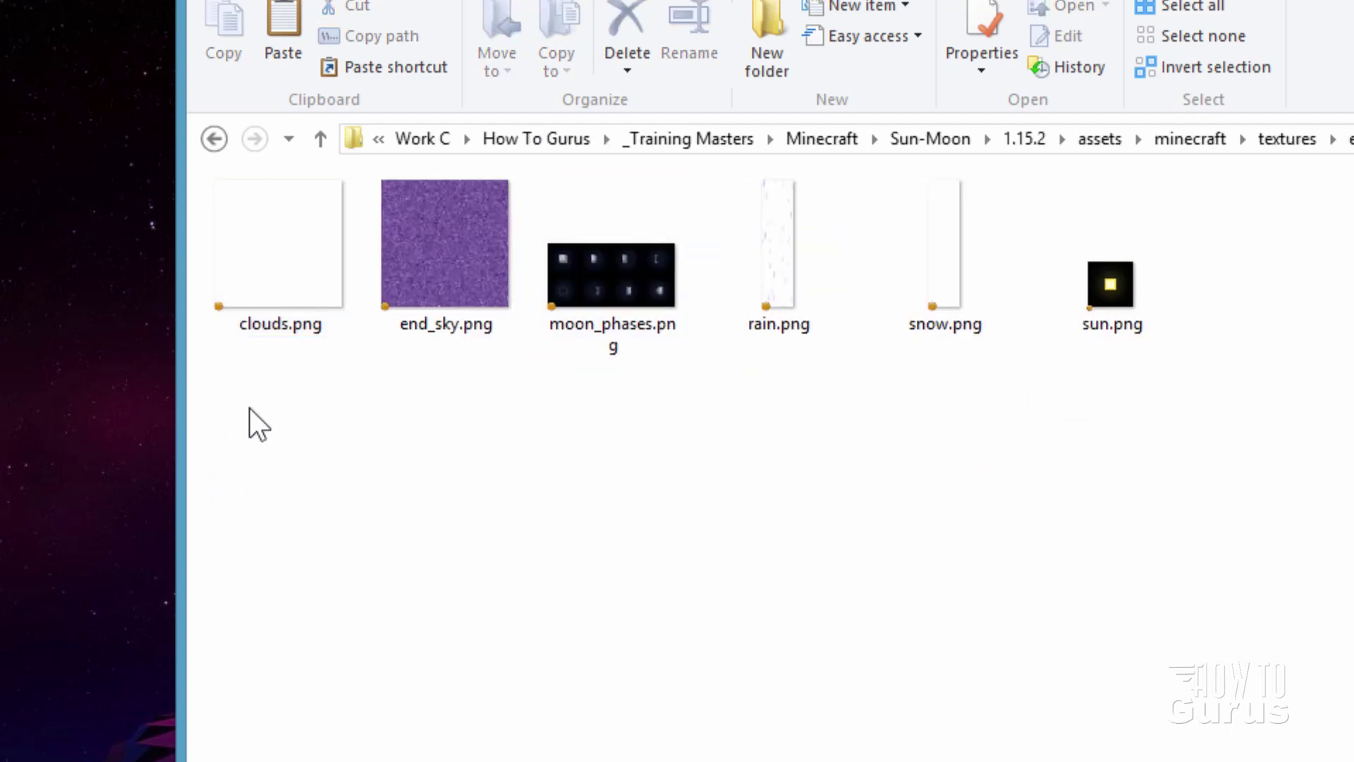
pyautogui.click(459, 330)
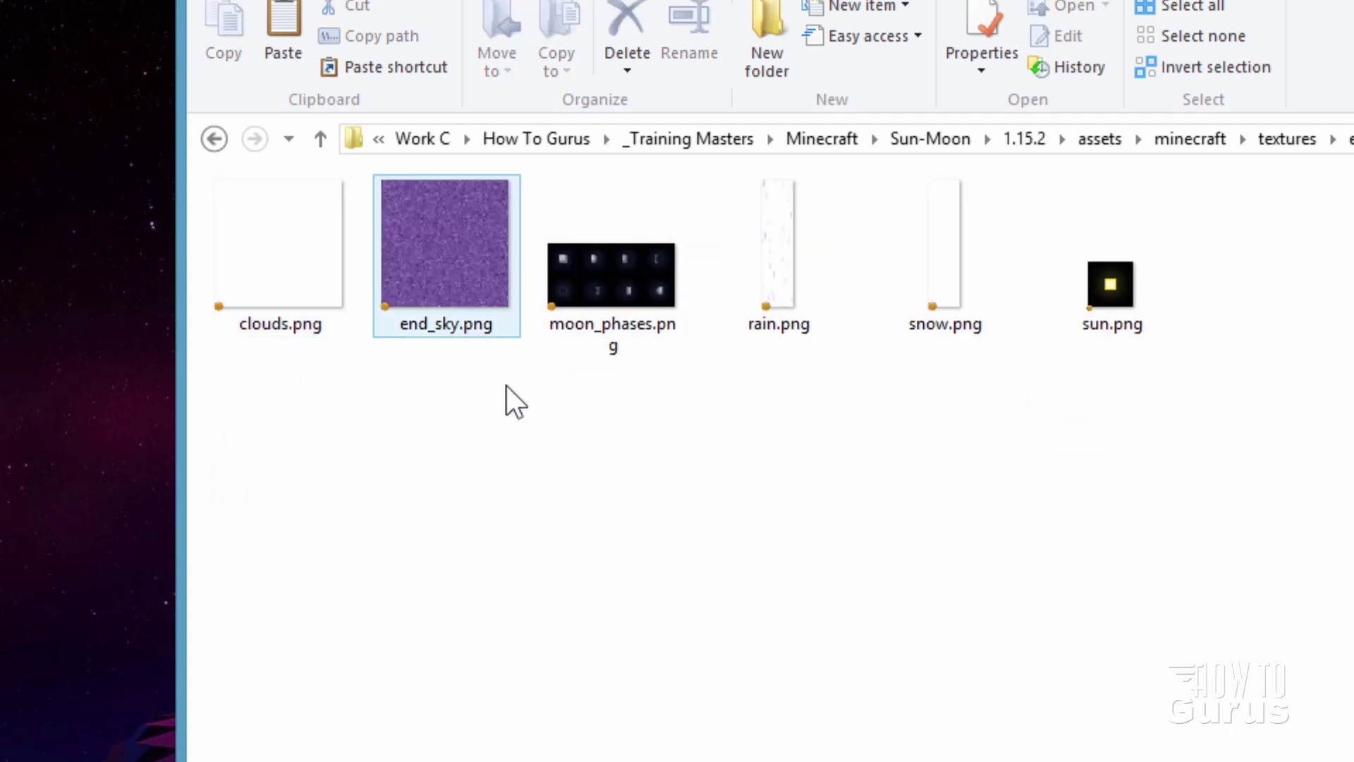
pyautogui.click(640, 268)
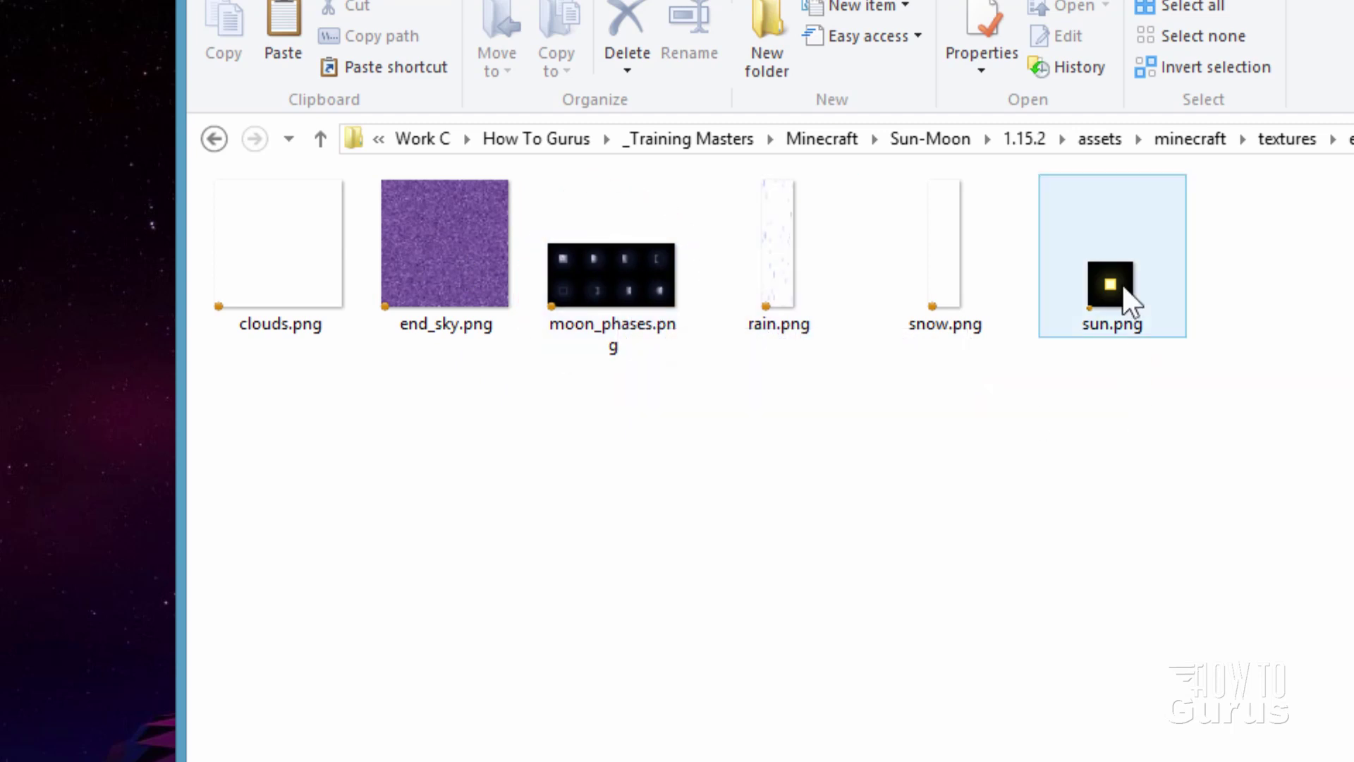
pyautogui.click(323, 289)
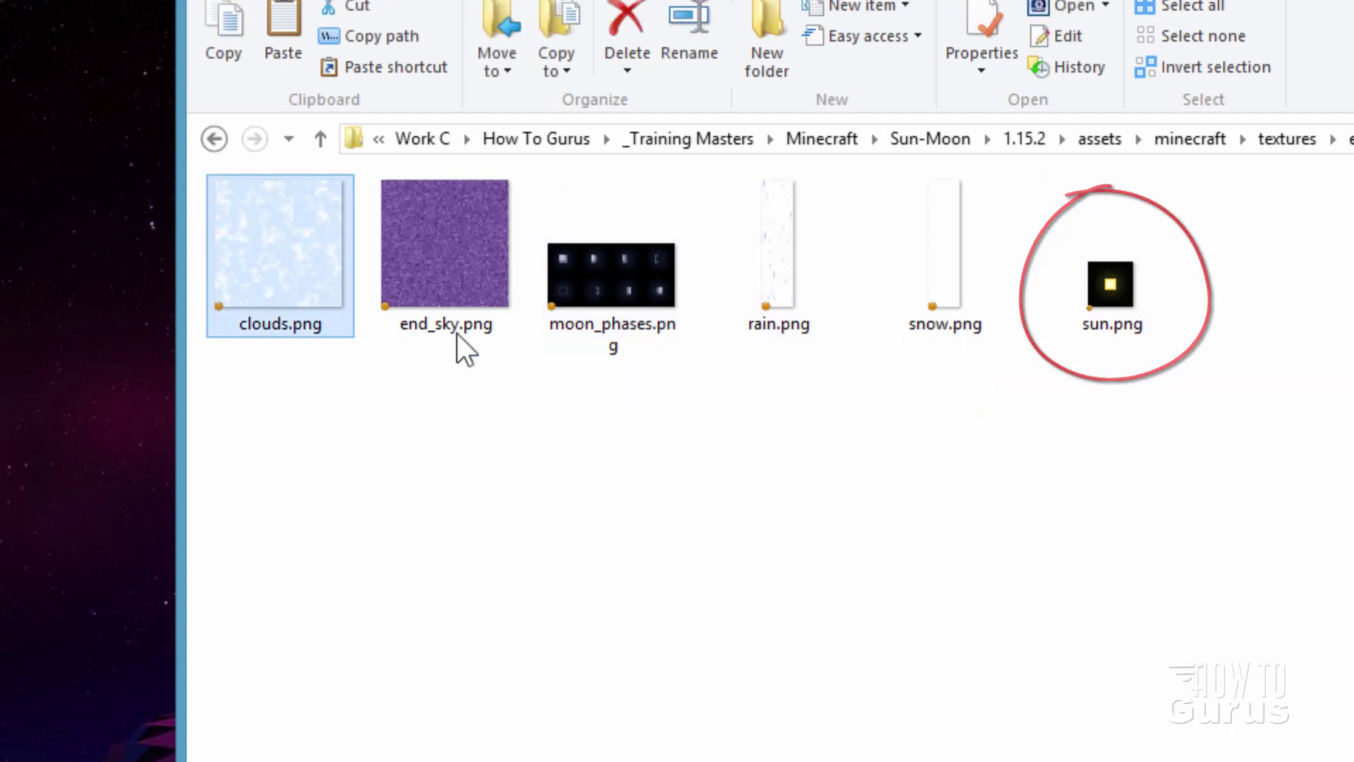
pyautogui.keyDown('ctrl'); pyautogui.click(517, 315); pyautogui.keyUp('ctrl')
pyautogui.keyDown('ctrl'); pyautogui.click(790, 277); pyautogui.keyUp('ctrl')
pyautogui.keyDown('ctrl'); pyautogui.click(959, 284); pyautogui.keyUp('ctrl')
pyautogui.press('Delete')
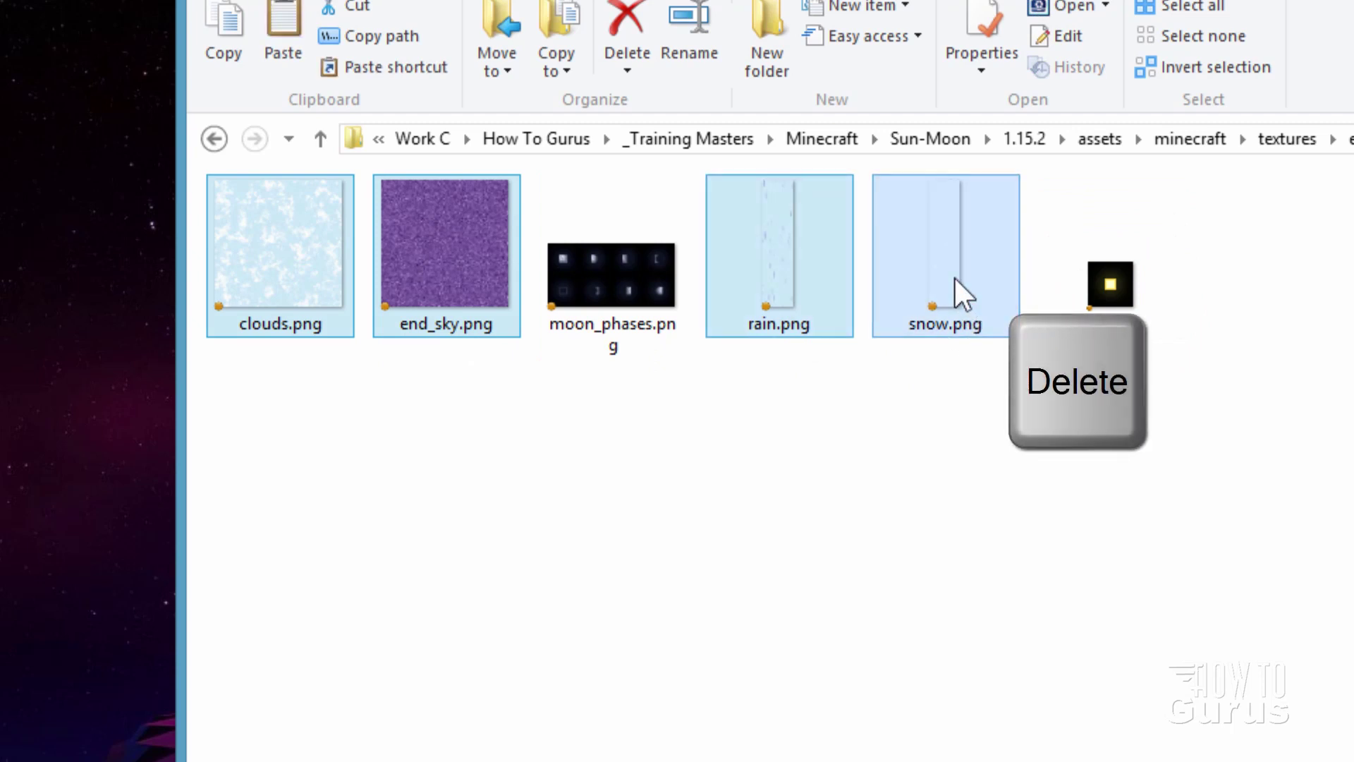
pyautogui.click(1249, 485)
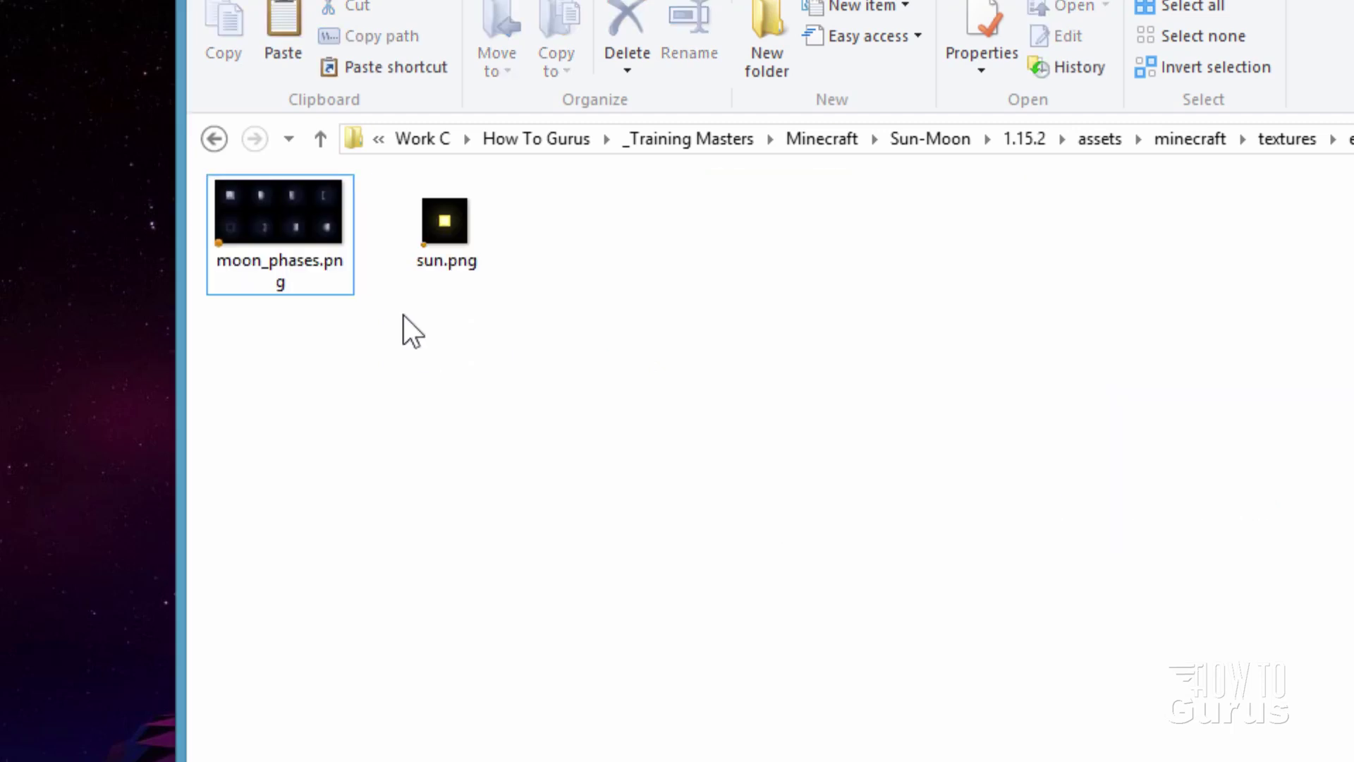
pyautogui.click(276, 217)
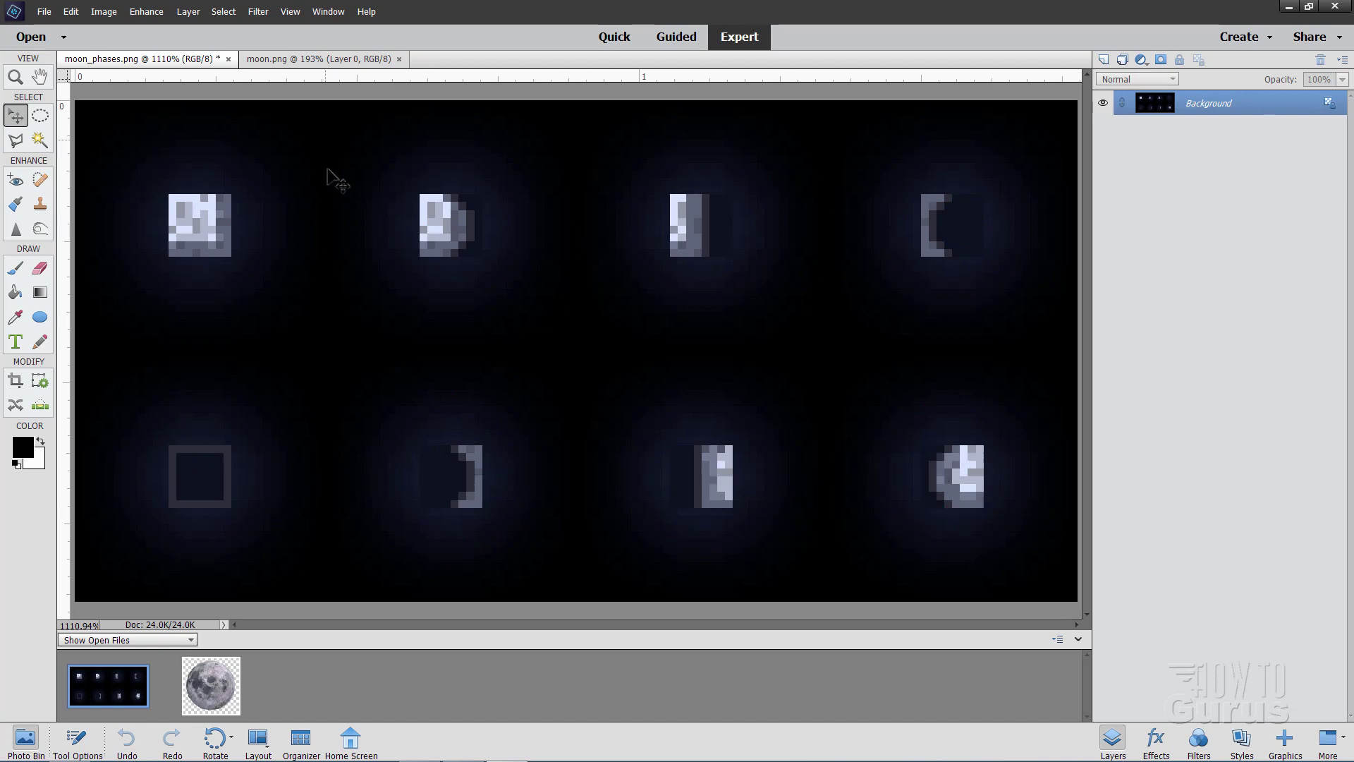
# Place a horizontal guide between the moon rows and vertical guides between the columns.
pyautogui.moveTo(607, 79); pyautogui.dragTo(619, 343)
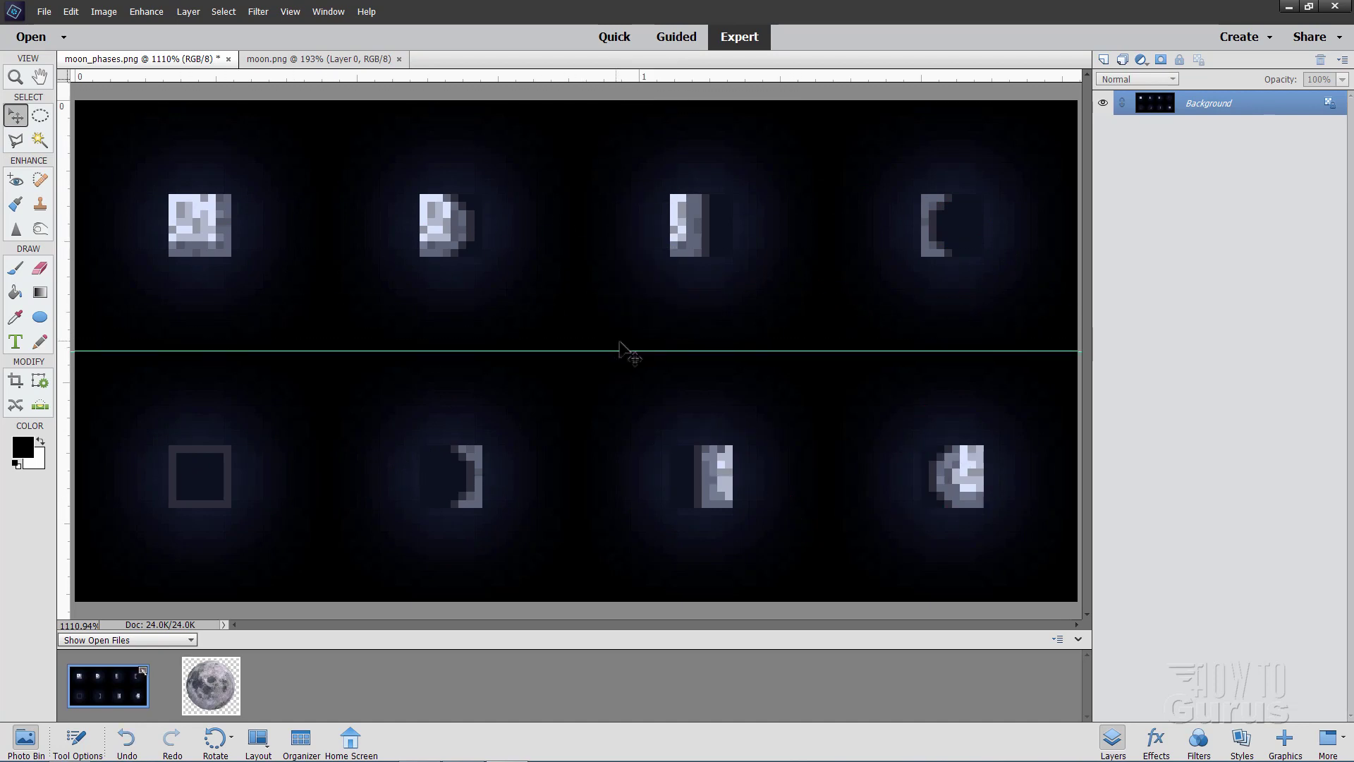
pyautogui.moveTo(227, 490); pyautogui.dragTo(568, 479)
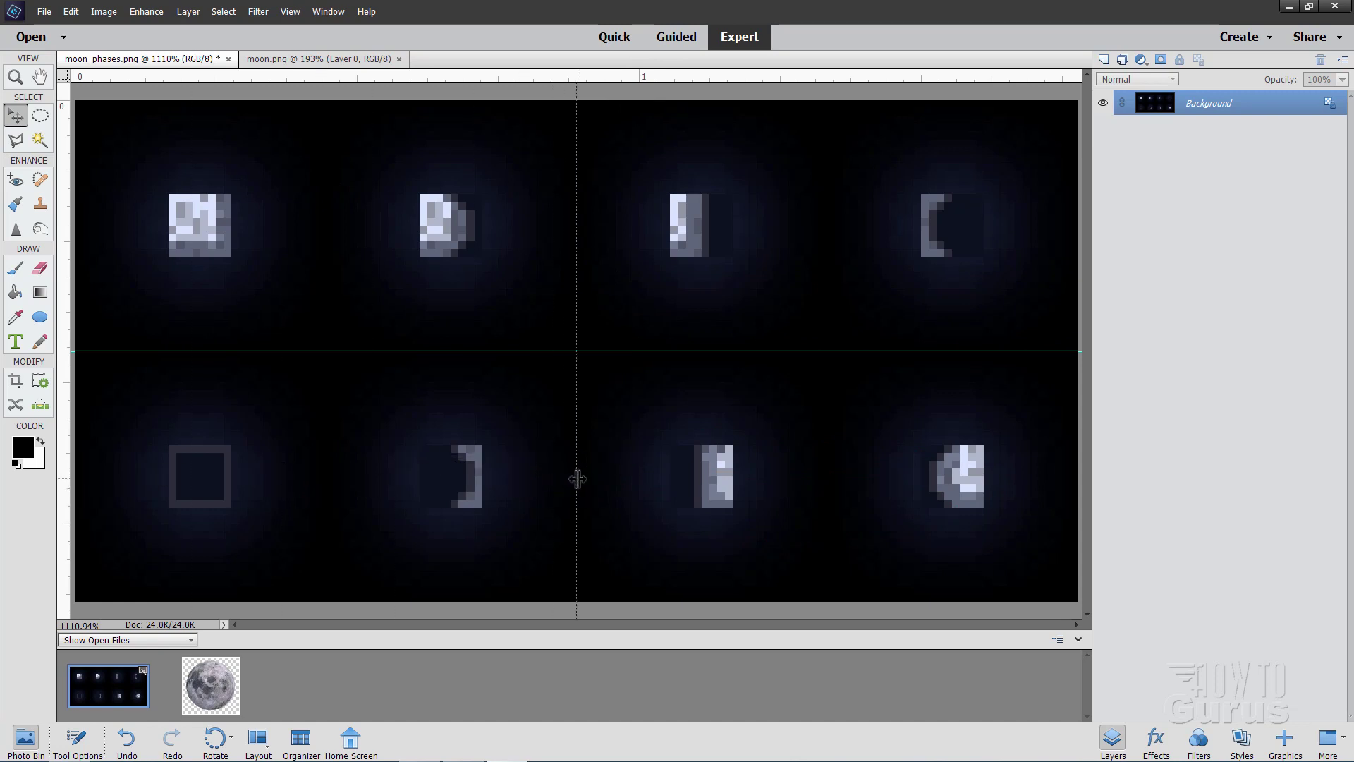
pyautogui.moveTo(91, 481); pyautogui.dragTo(318, 469)
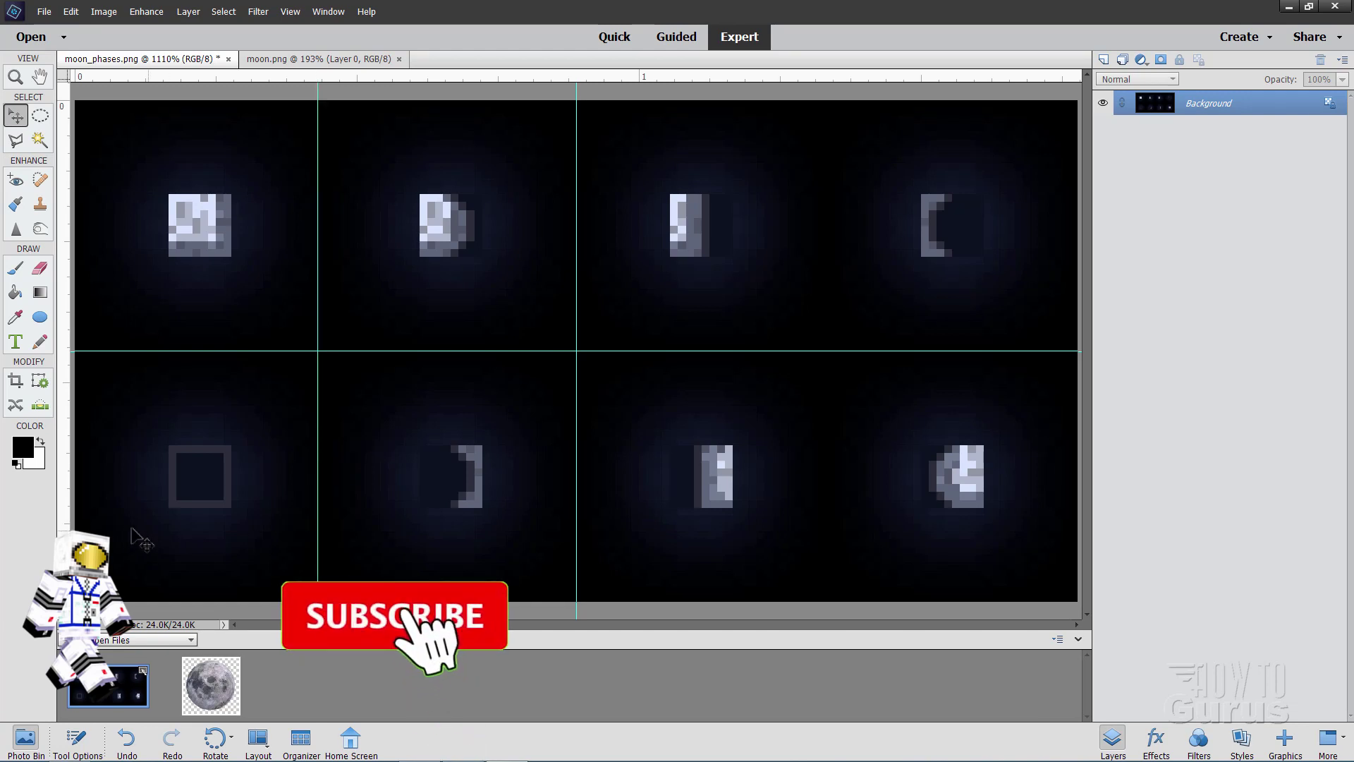
pyautogui.moveTo(849, 523); pyautogui.dragTo(835, 523)
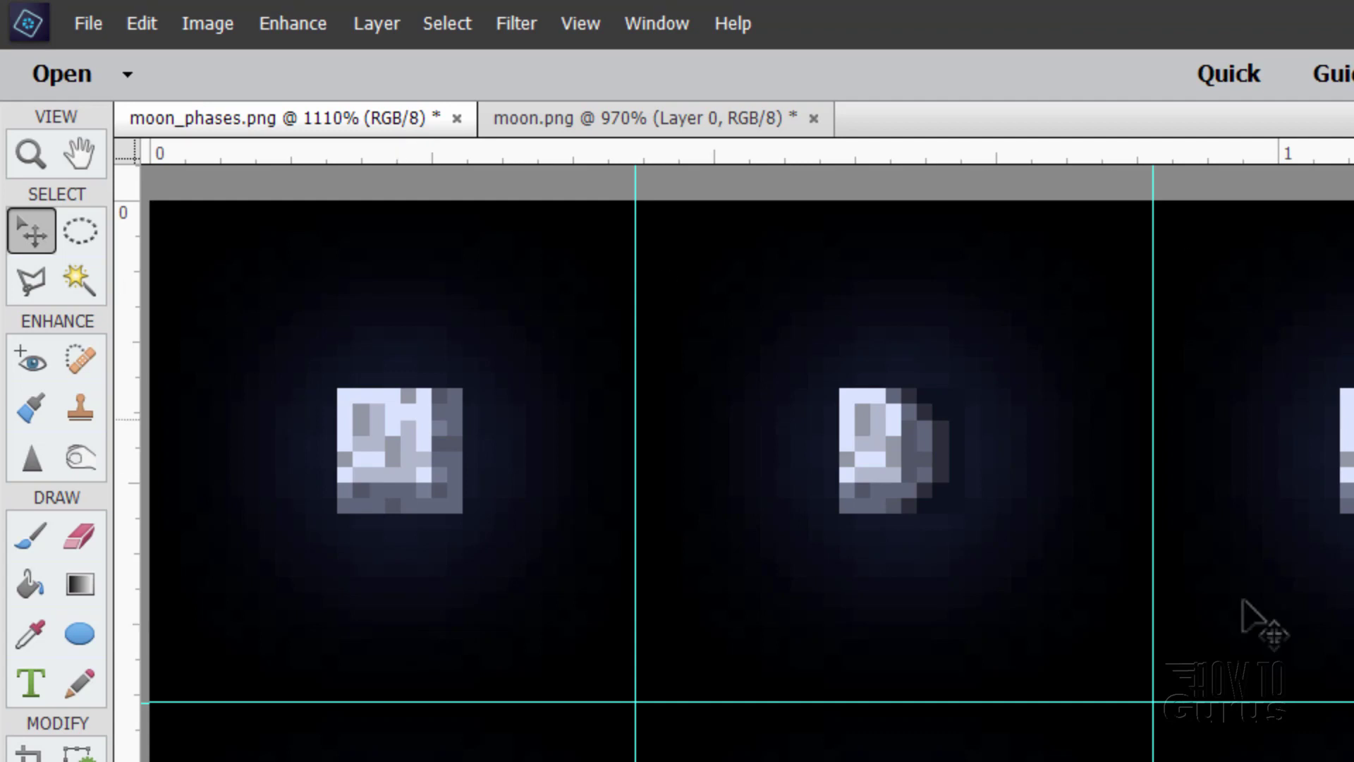
# Change the pixel dimensions of moon_phases.png in the Image Size dialog.
pyautogui.click(199, 28)
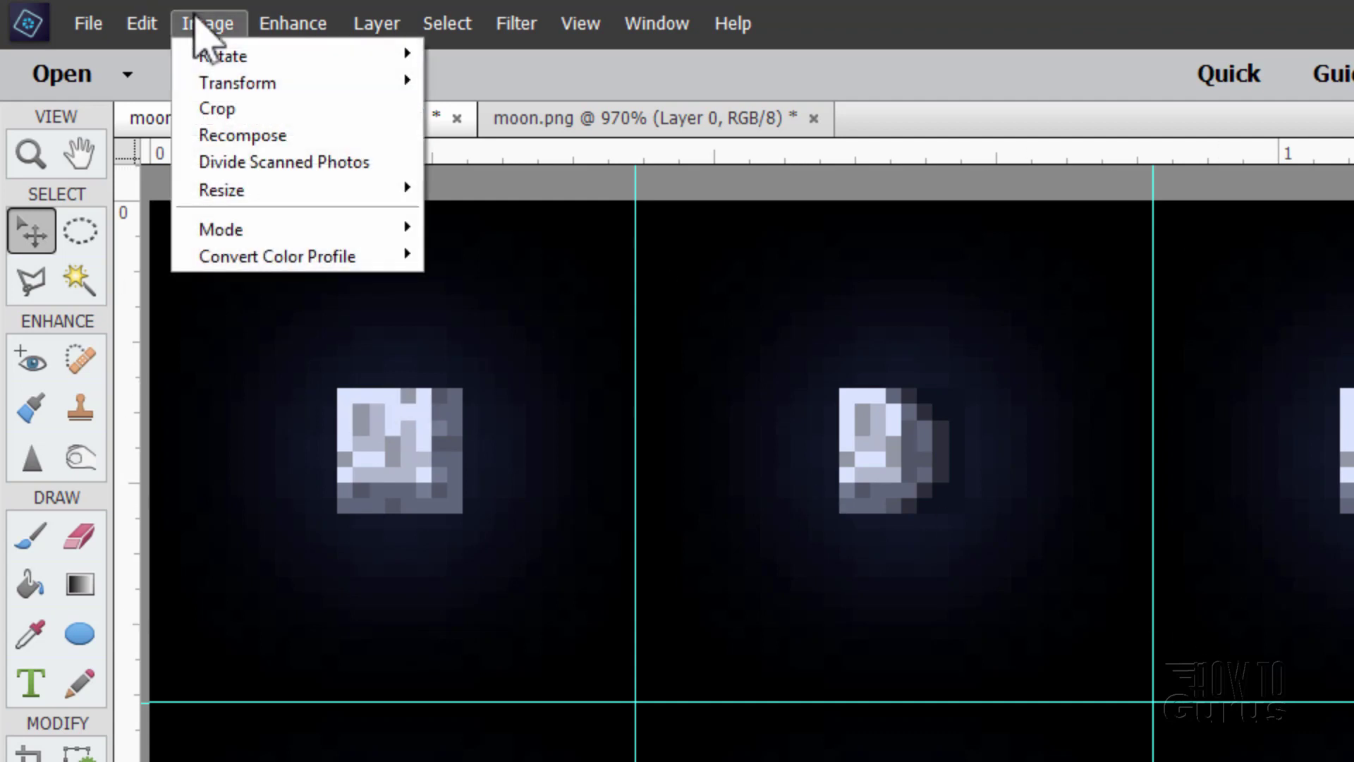
pyautogui.moveTo(254, 192)
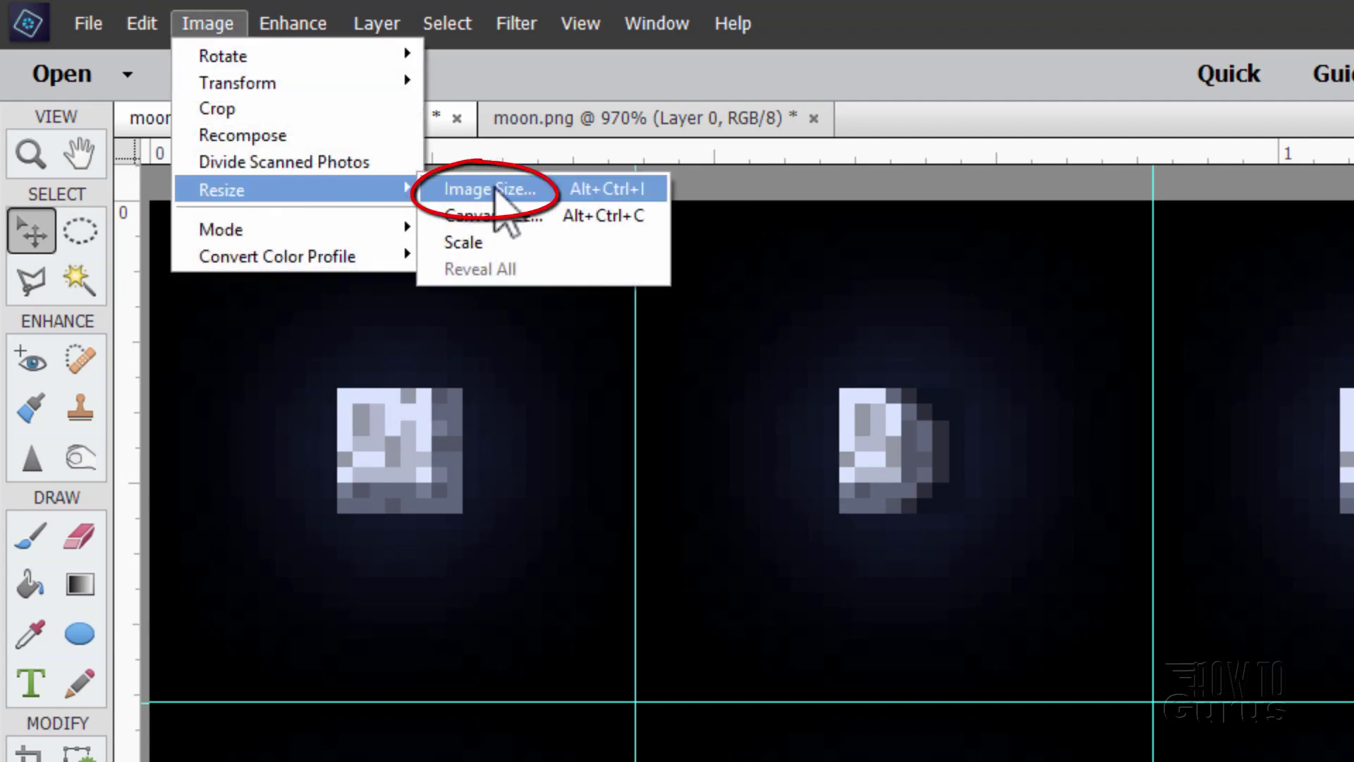
pyautogui.click(455, 184)
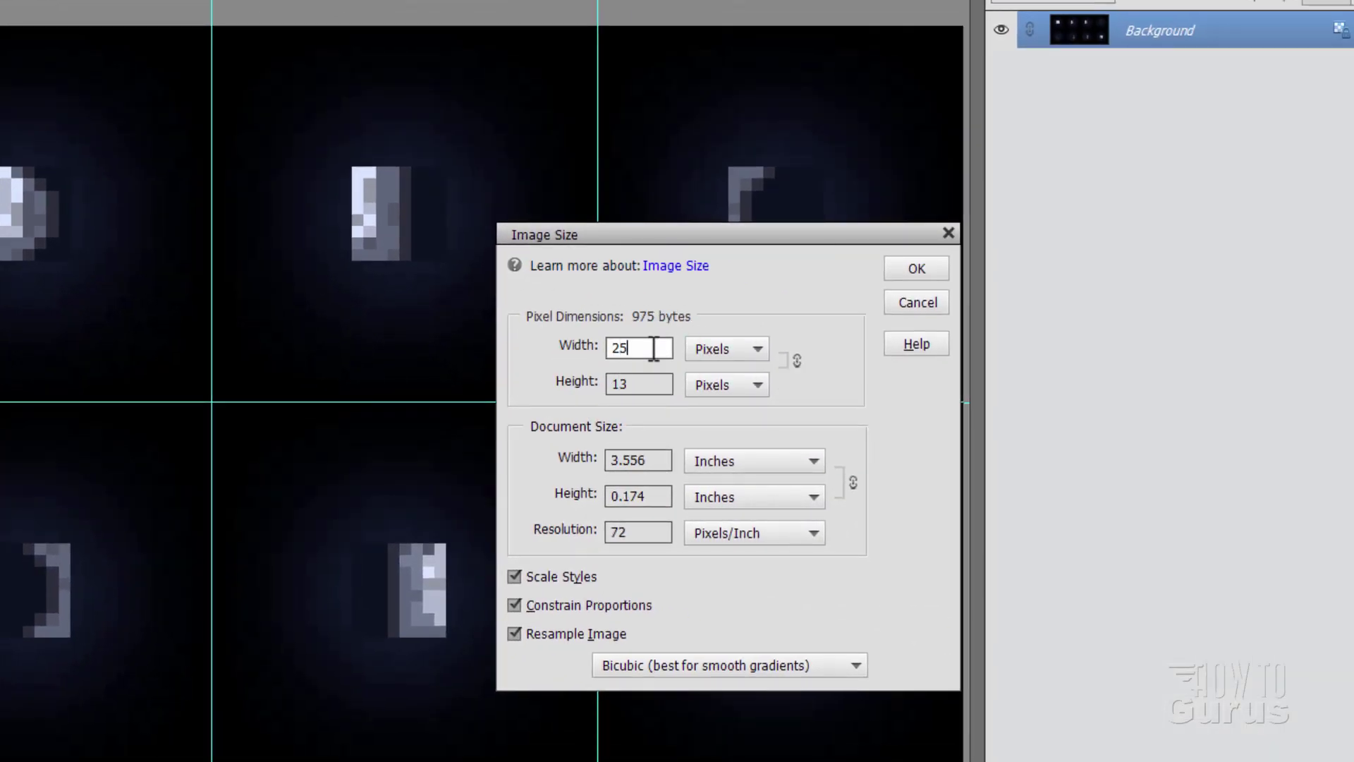
pyautogui.click(940, 278)
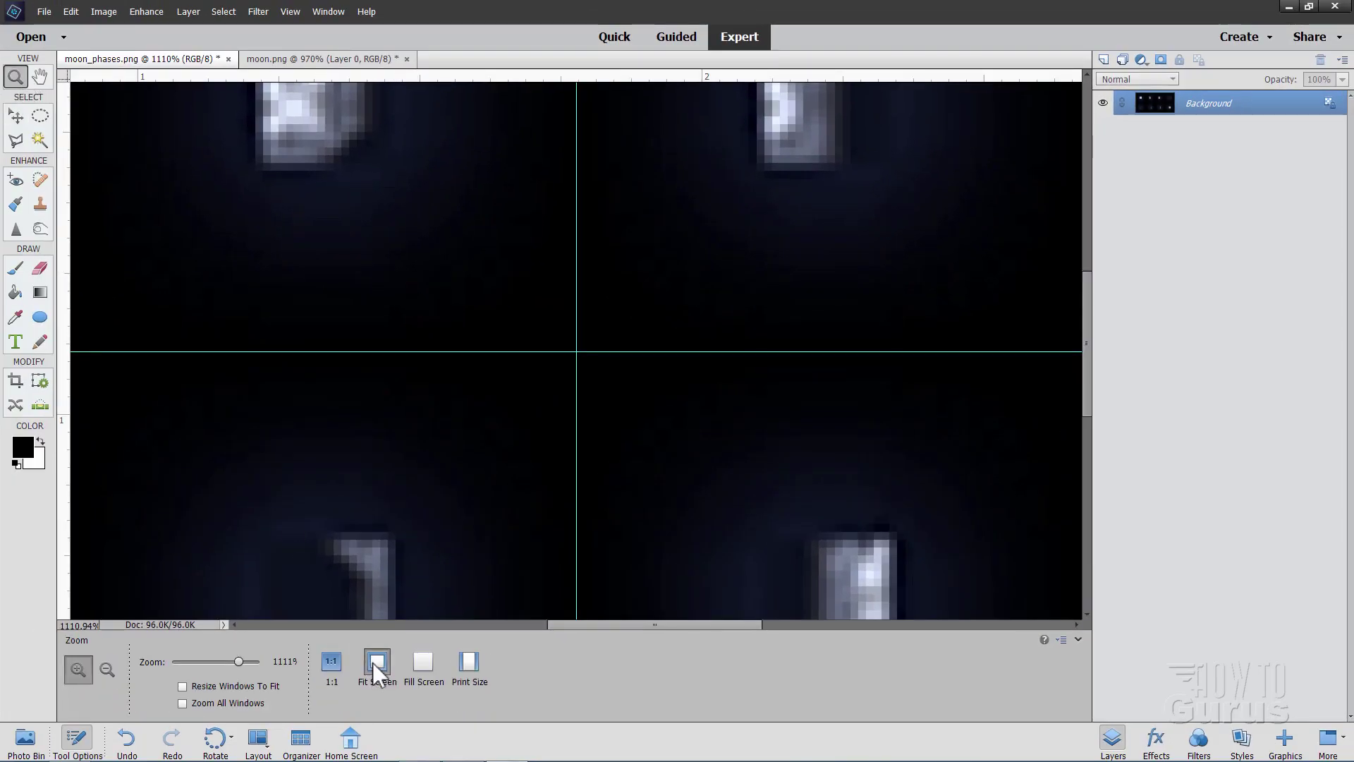
# Fit the sheet to the screen, select the Move tool, and switch to moon.png.
pyautogui.click(377, 666)
pyautogui.click(16, 115)
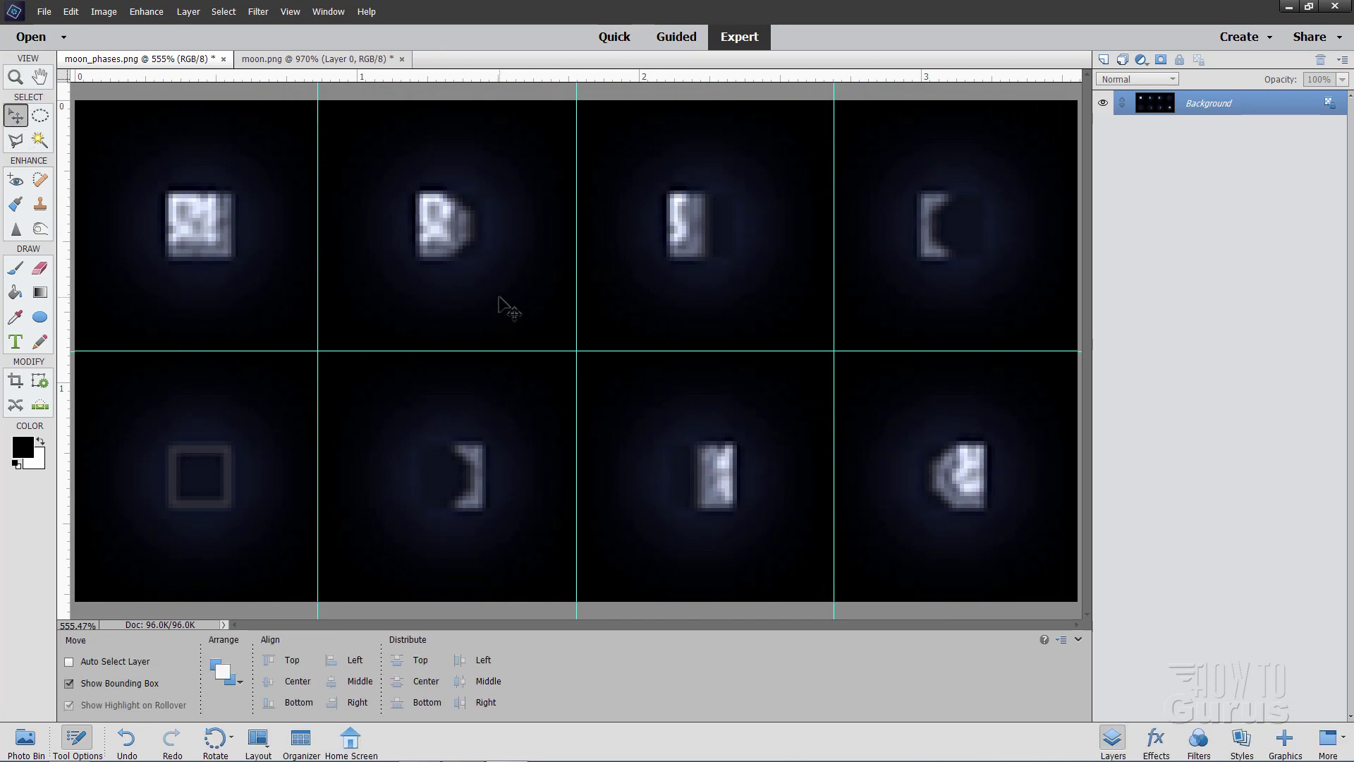
pyautogui.click(337, 62)
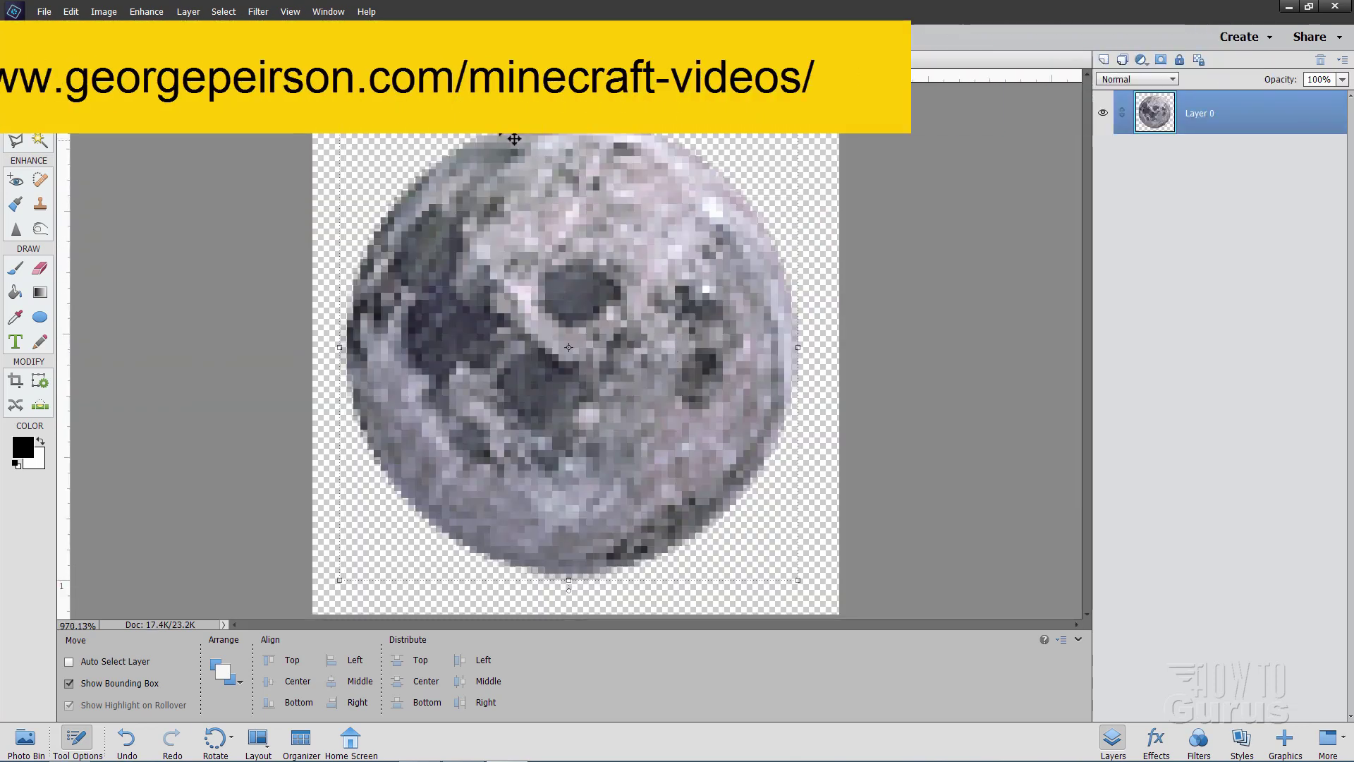
# Copy the moon layer into moon_phases.png and close moon.png.
pyautogui.moveTo(374, 59); pyautogui.dragTo(689, 408)
pyautogui.moveTo(1162, 119); pyautogui.dragTo(279, 231)
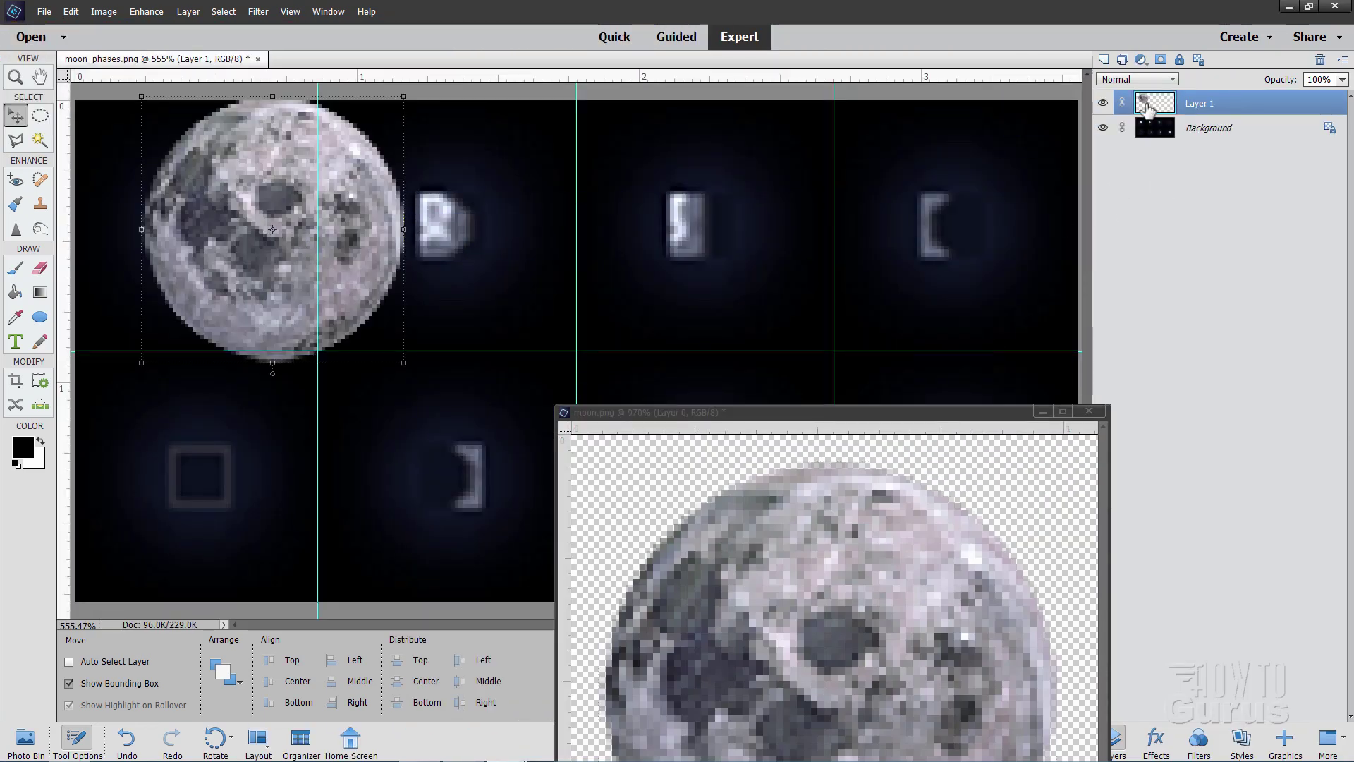
pyautogui.click(1088, 411)
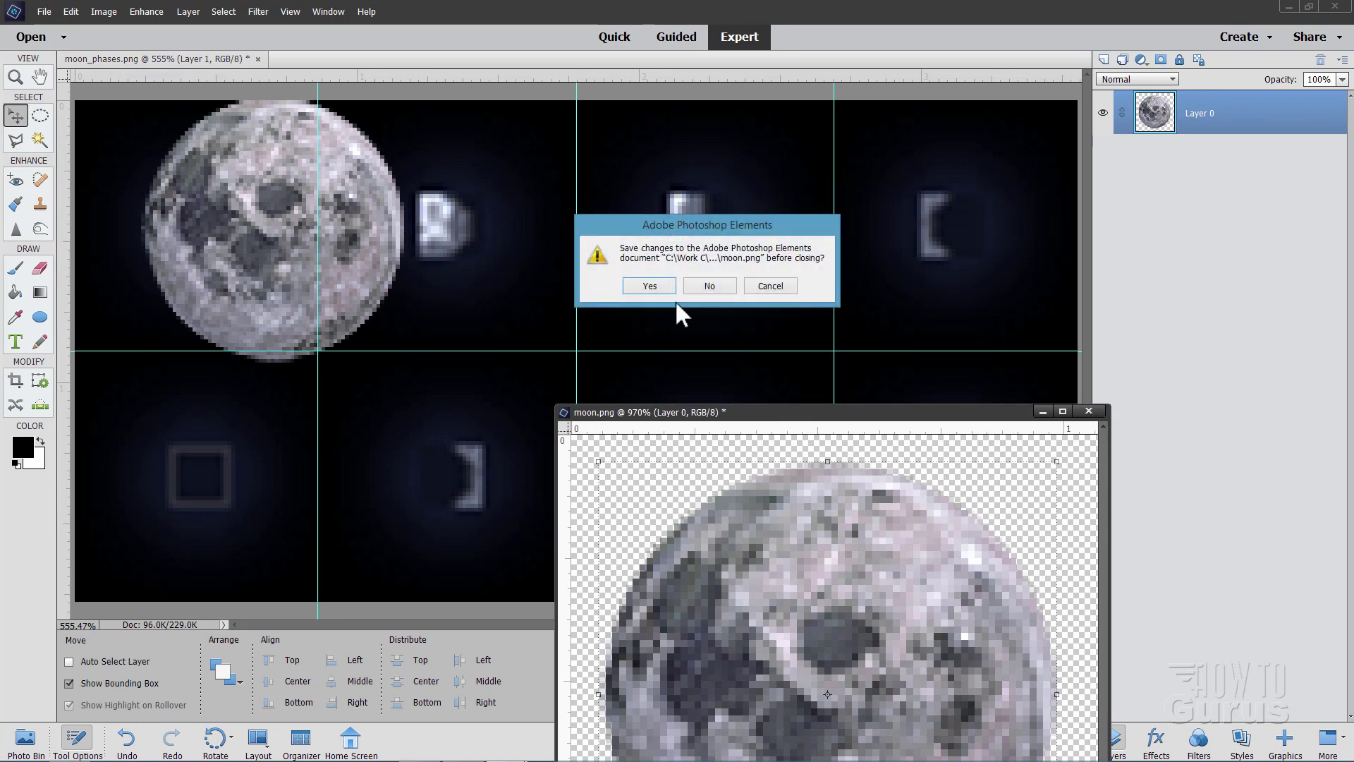
pyautogui.click(677, 282)
# Shrink the moon to about half an inch and position it in the top-left cell.
pyautogui.moveTo(366, 369); pyautogui.dragTo(475, 388)
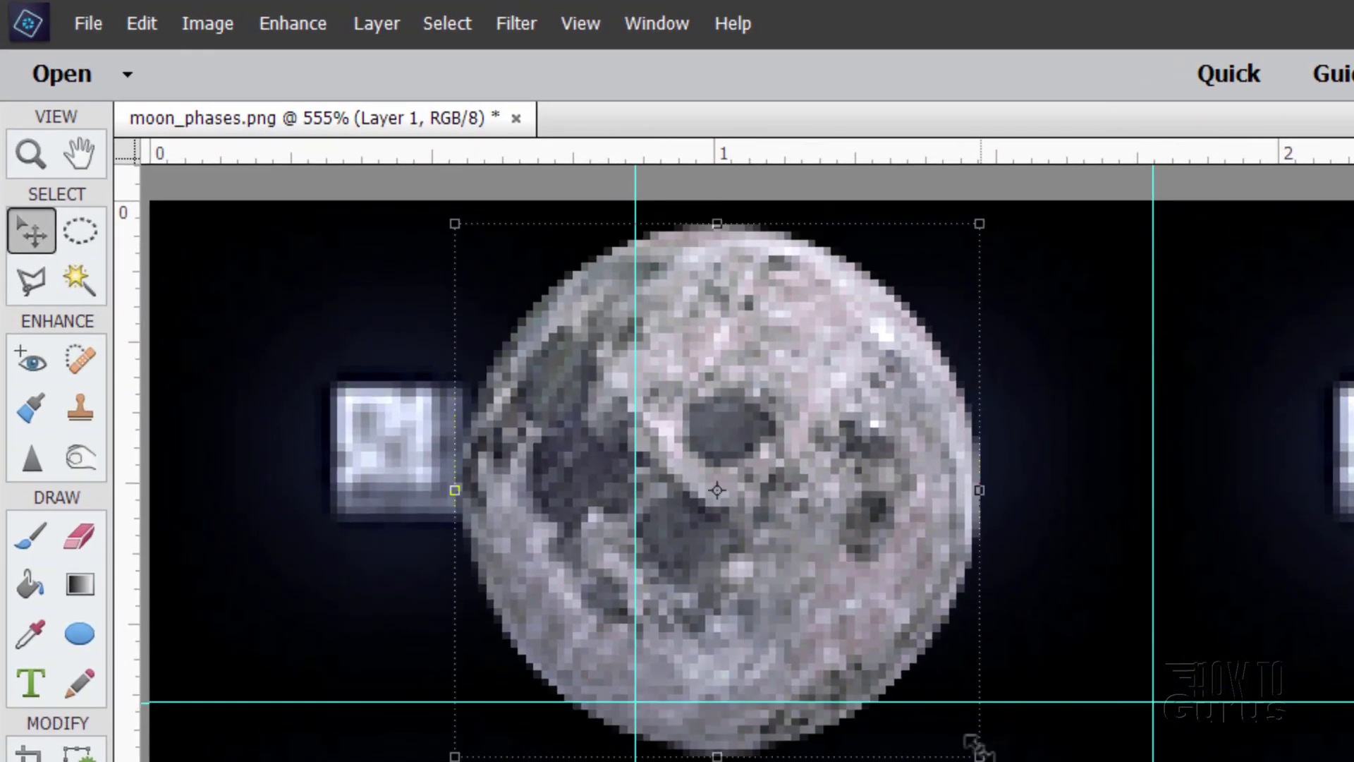
pyautogui.moveTo(971, 741); pyautogui.dragTo(733, 506)
pyautogui.moveTo(623, 450); pyautogui.dragTo(392, 521)
pyautogui.moveTo(522, 583)
pyautogui.mouseDown()
pyautogui.moveTo(529, 569)
pyautogui.moveTo(519, 589)
pyautogui.mouseUp()
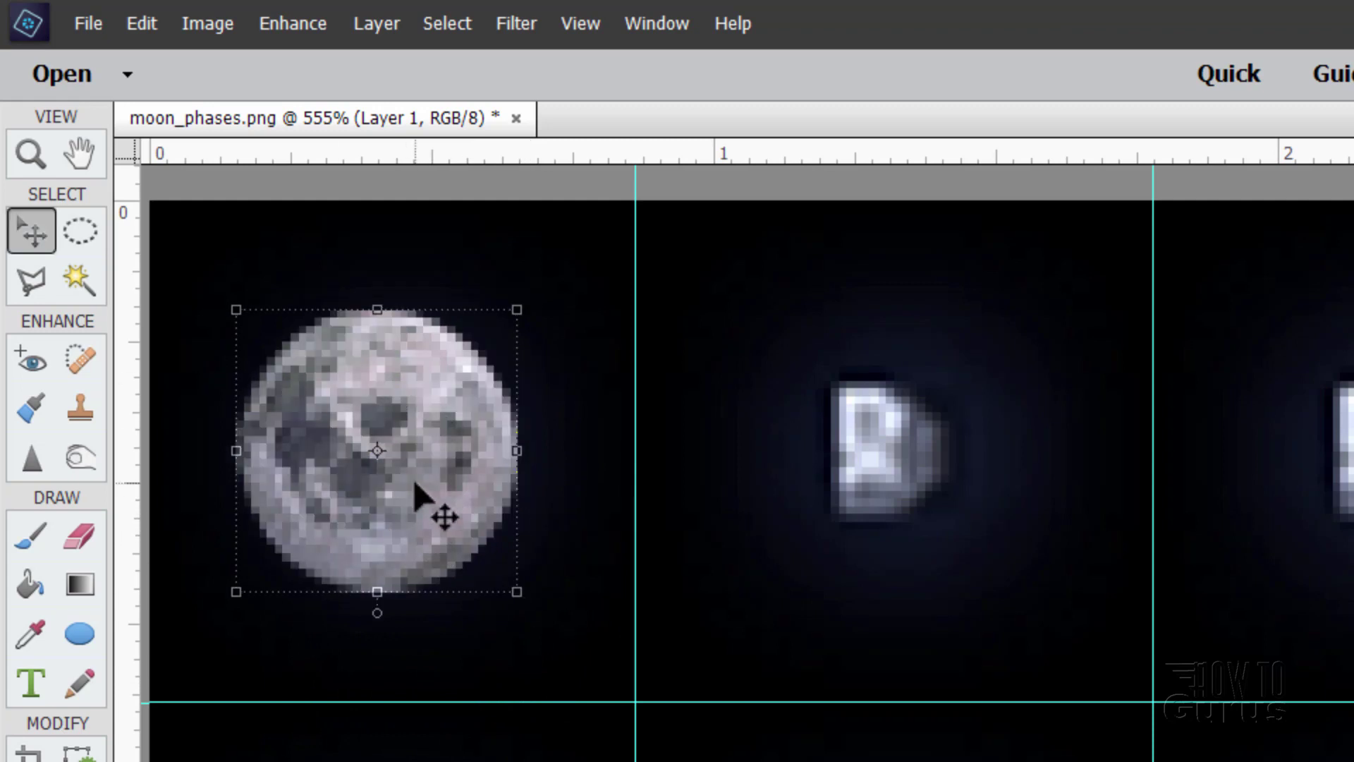
# Apply Adjust Sharpness to the moon layer with Amount 30% and 2.0 px radius.
pyautogui.click(300, 27)
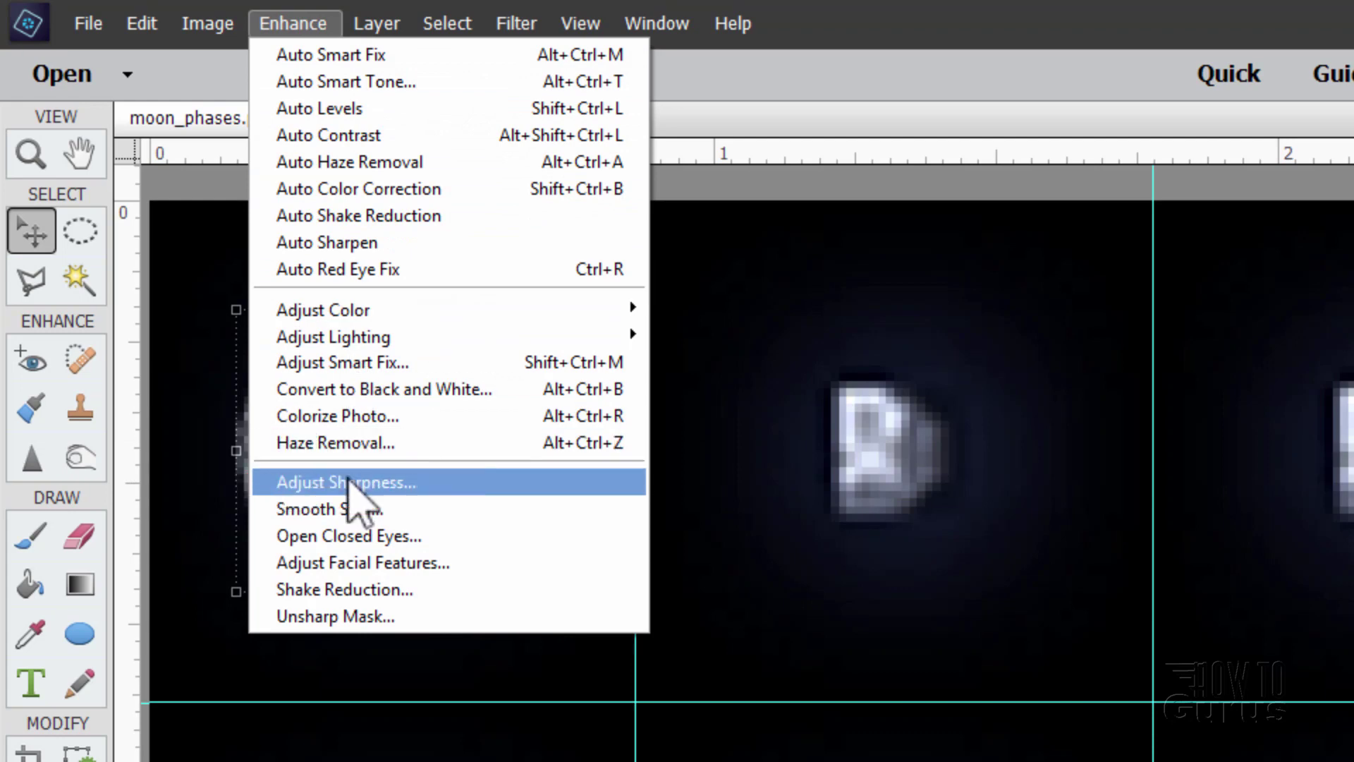
pyautogui.click(353, 484)
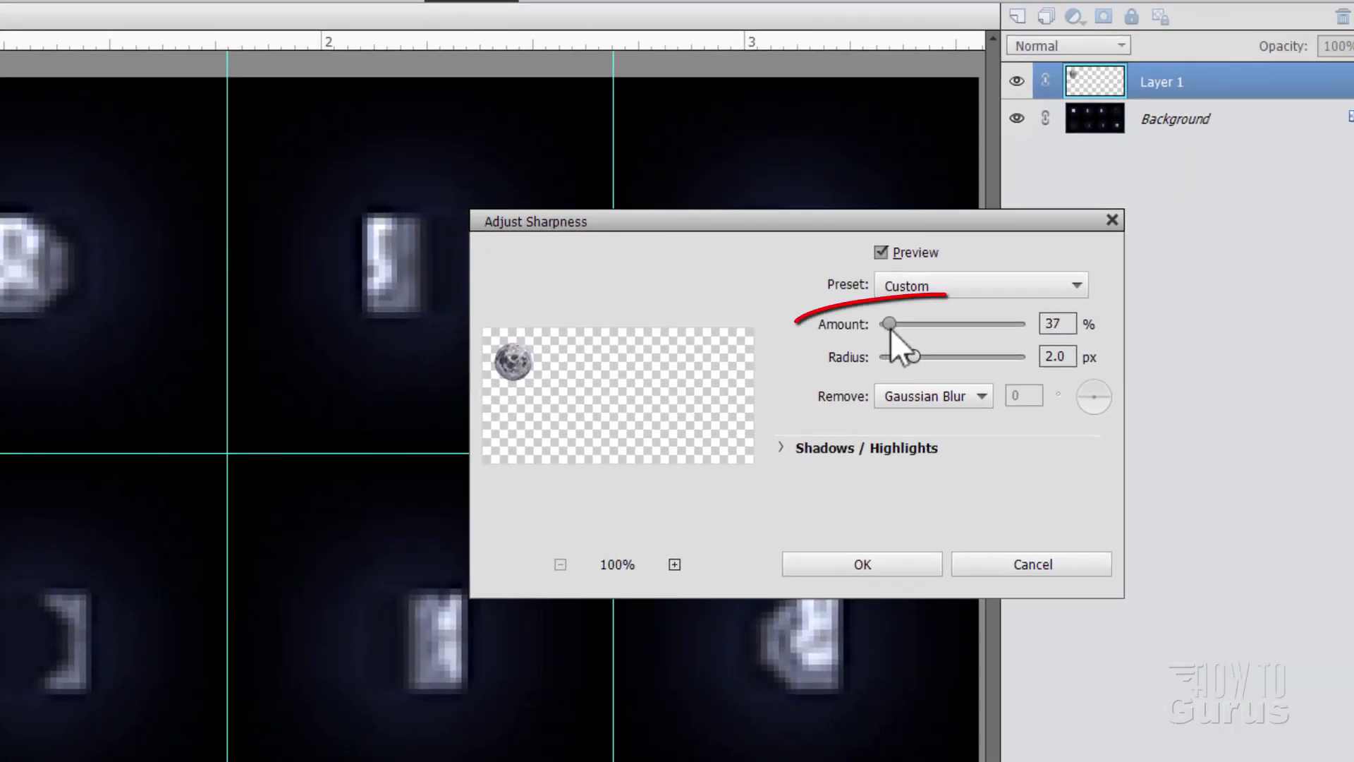
pyautogui.moveTo(890, 327); pyautogui.dragTo(887, 324)
pyautogui.click(875, 564)
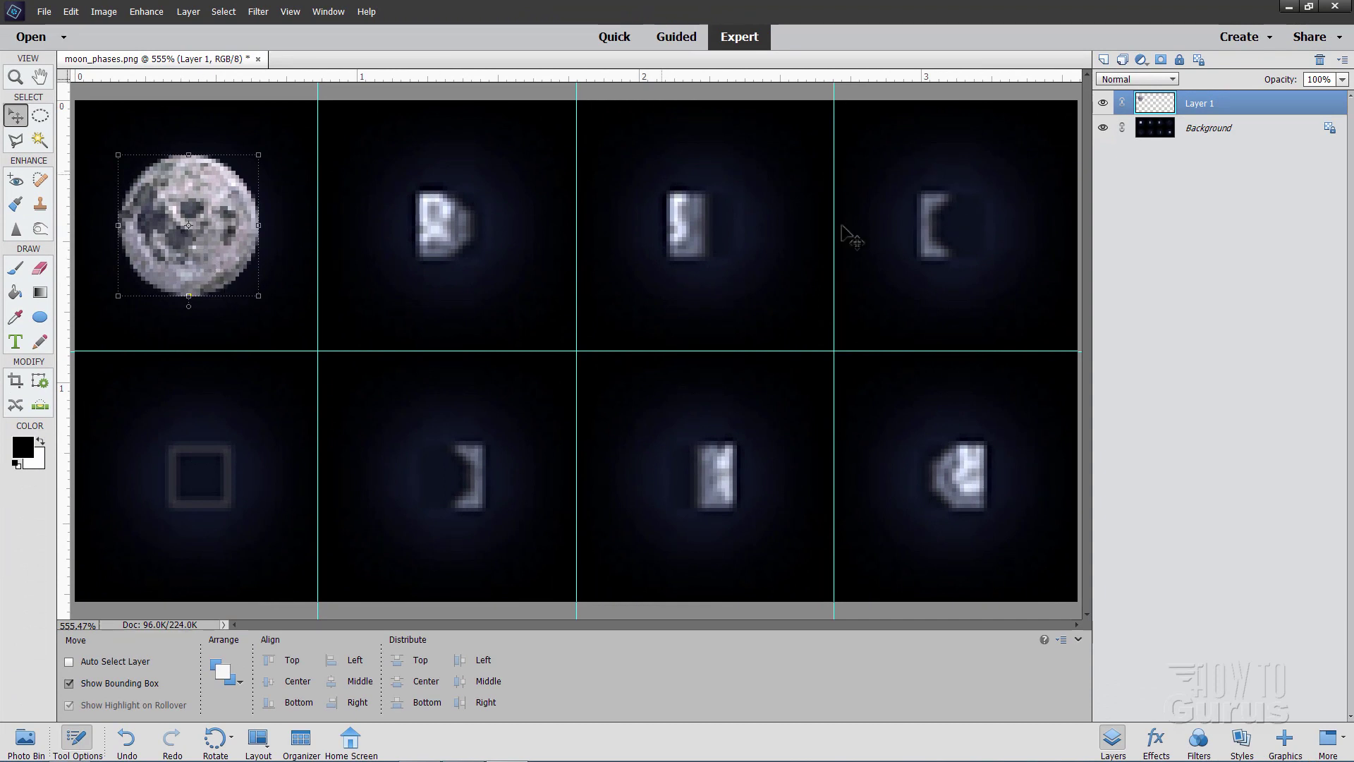
# Duplicate the moon layer twice, moving the copies into the second and third cells.
pyautogui.rightClick(1199, 104)
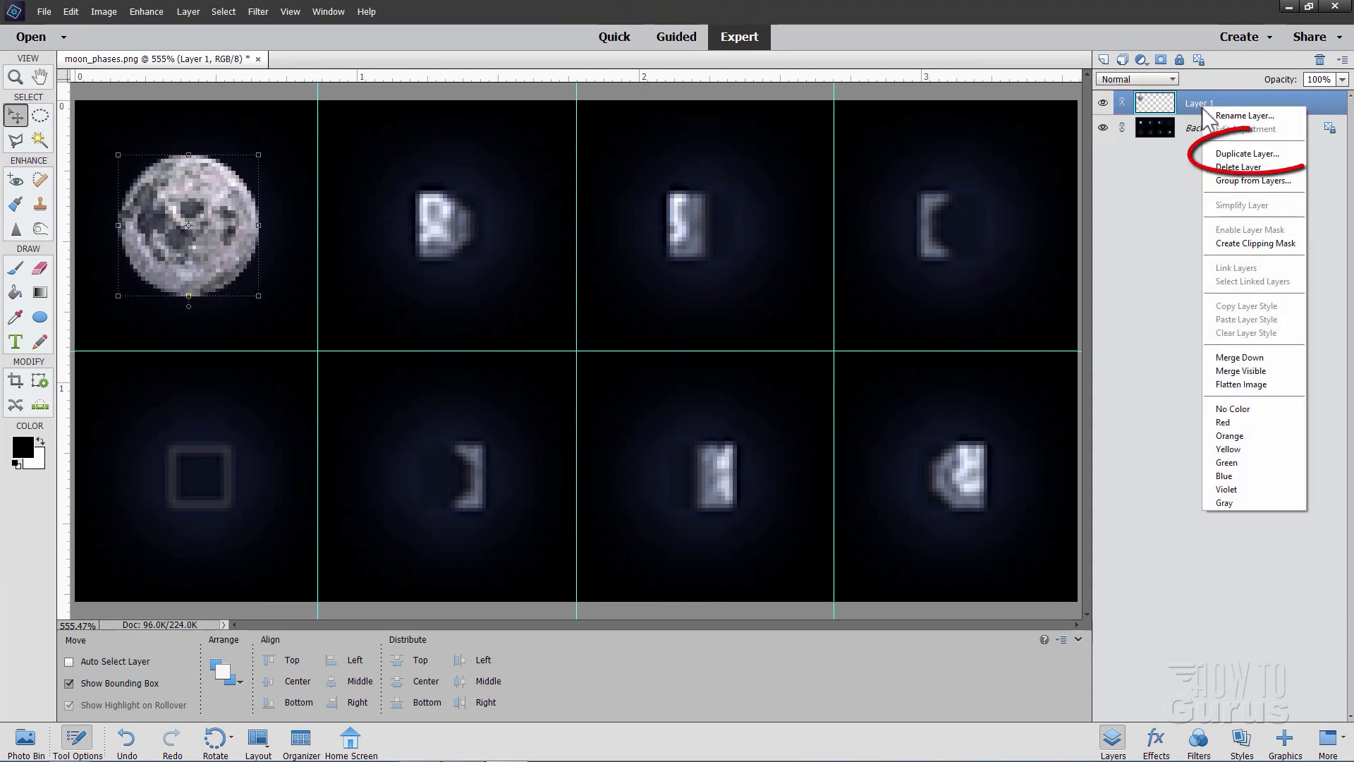
pyautogui.click(1246, 153)
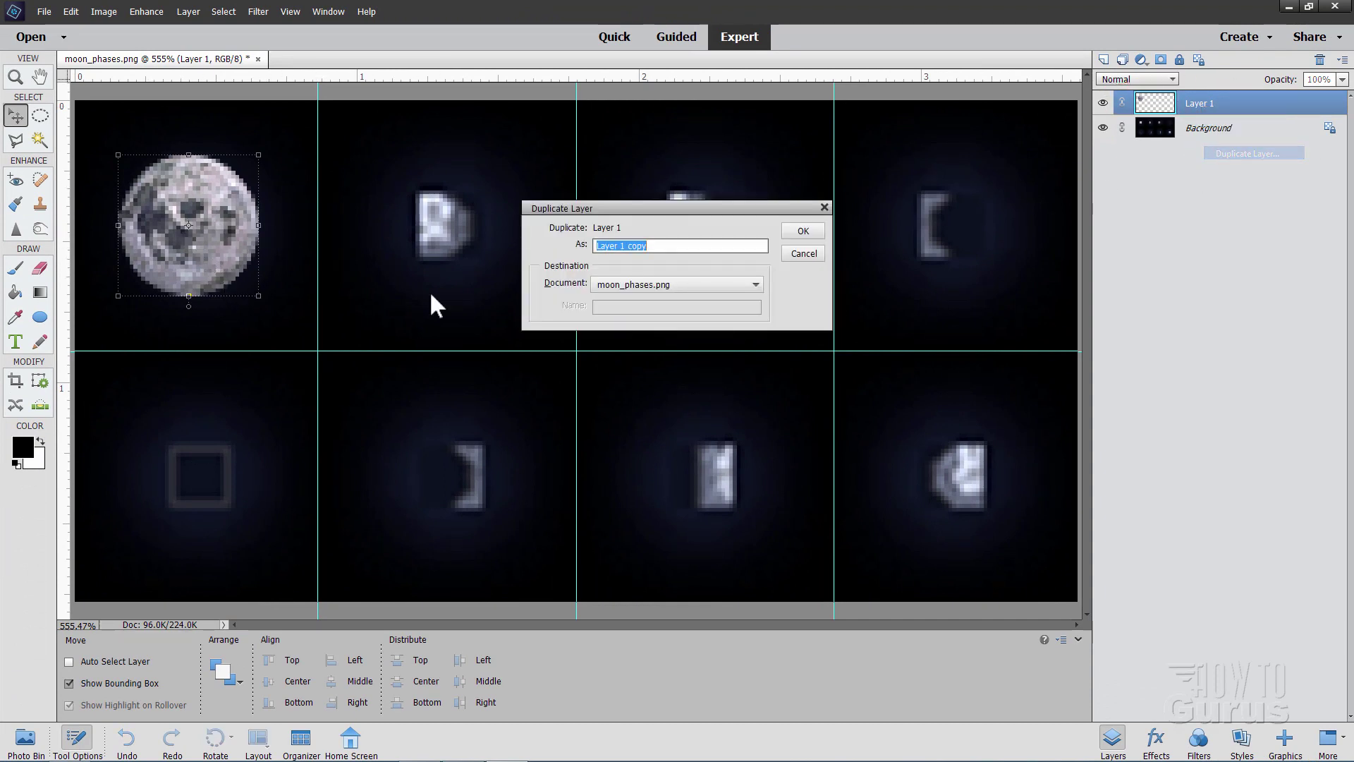
pyautogui.click(802, 231)
pyautogui.moveTo(283, 275); pyautogui.dragTo(467, 274)
pyautogui.rightClick(1212, 105)
pyautogui.click(1246, 153)
pyautogui.press('Return')
pyautogui.moveTo(454, 261); pyautogui.dragTo(714, 257)
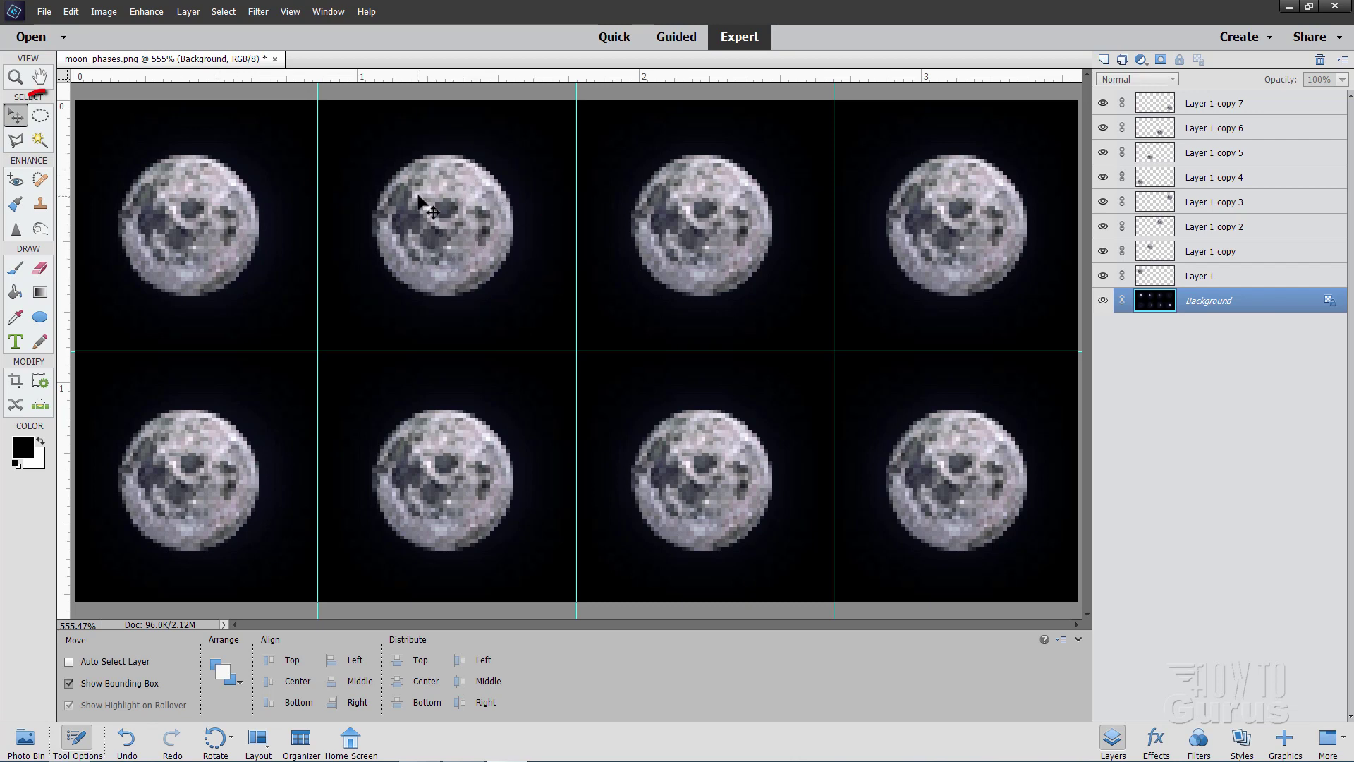
pyautogui.click(41, 116)
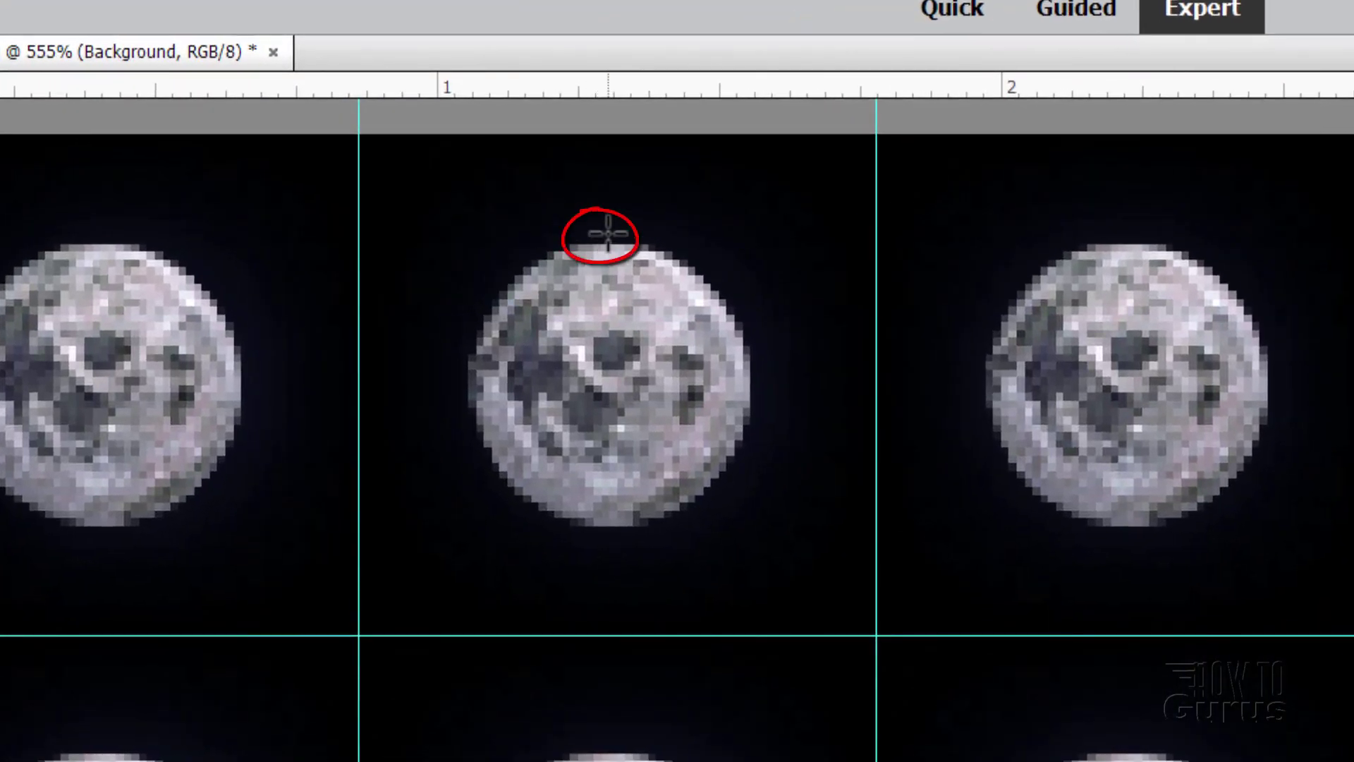
# Erase the second moon's left side outside an inverted elliptical selection on Layer 1 copy.
pyautogui.moveTo(606, 241); pyautogui.dragTo(614, 502)
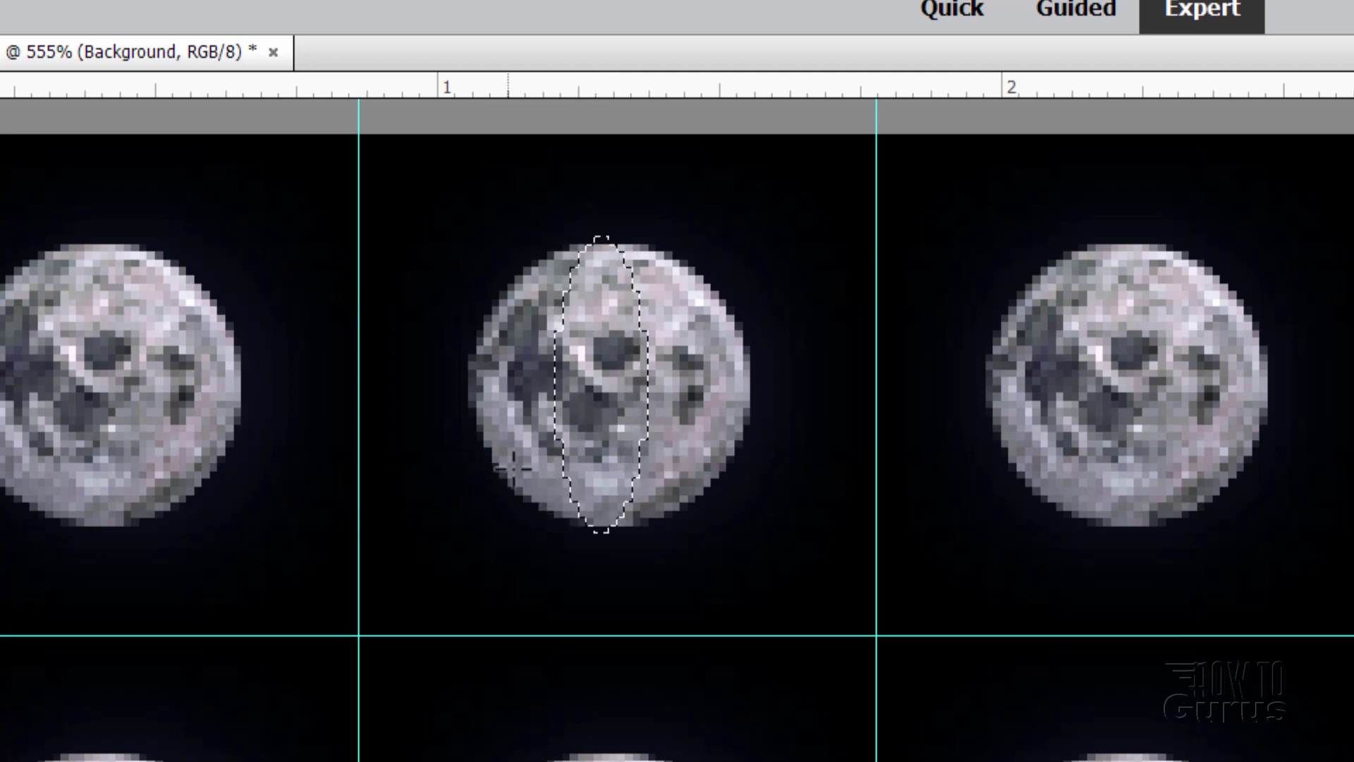
pyautogui.click(169, 4)
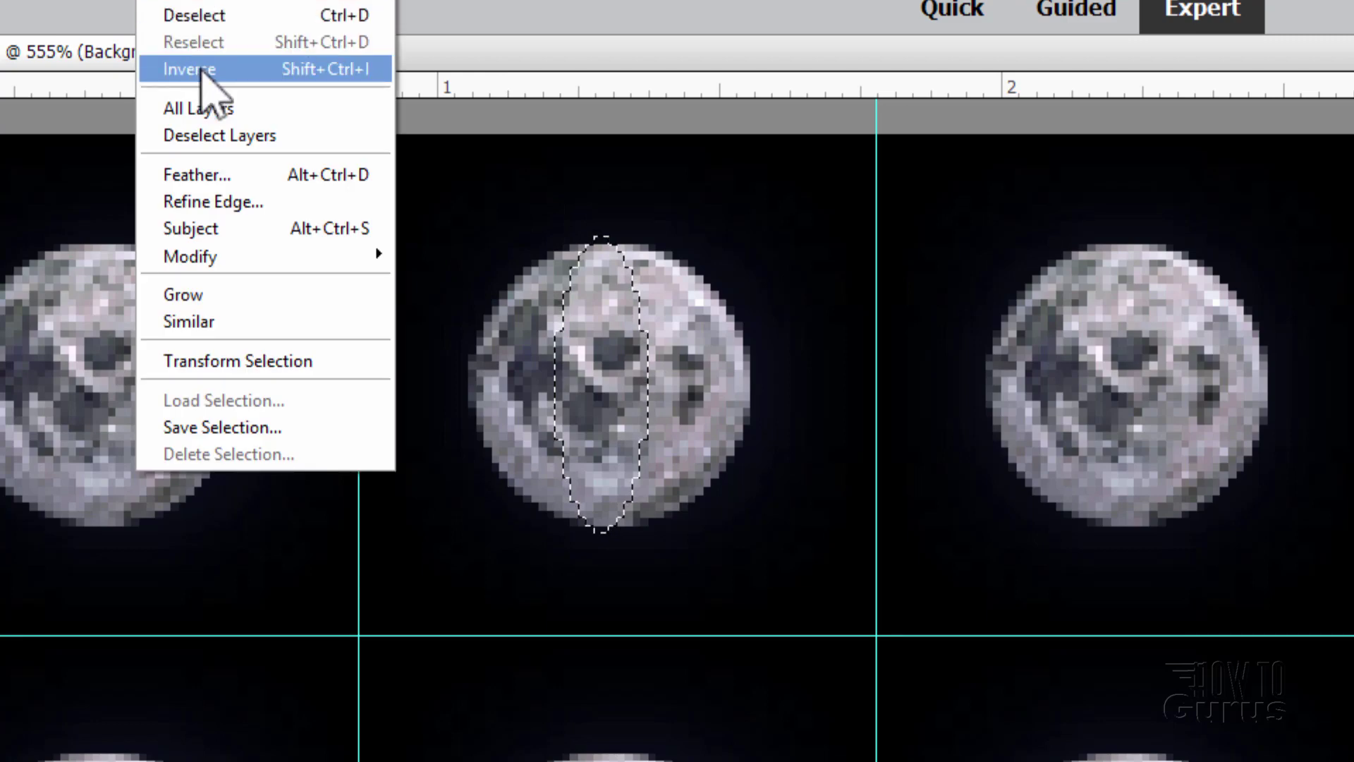
pyautogui.click(172, 70)
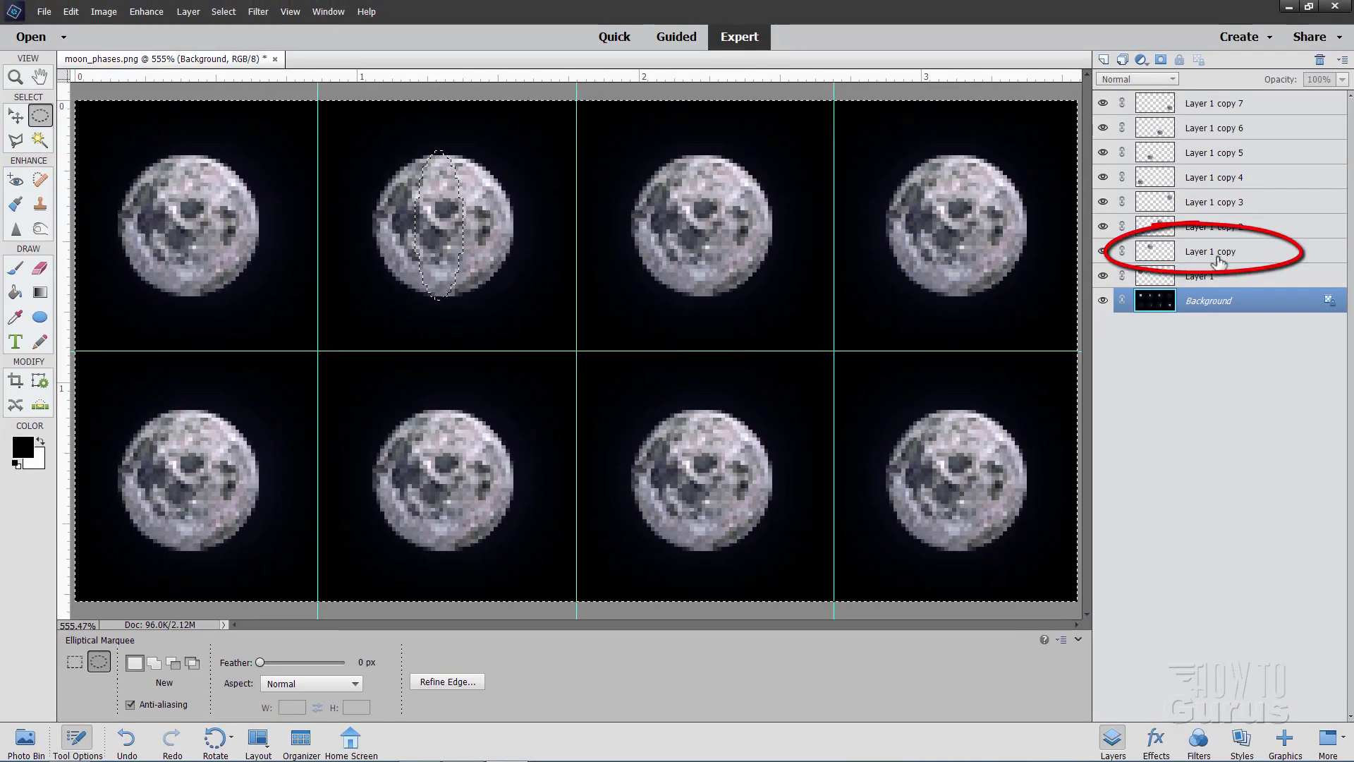
pyautogui.click(1218, 261)
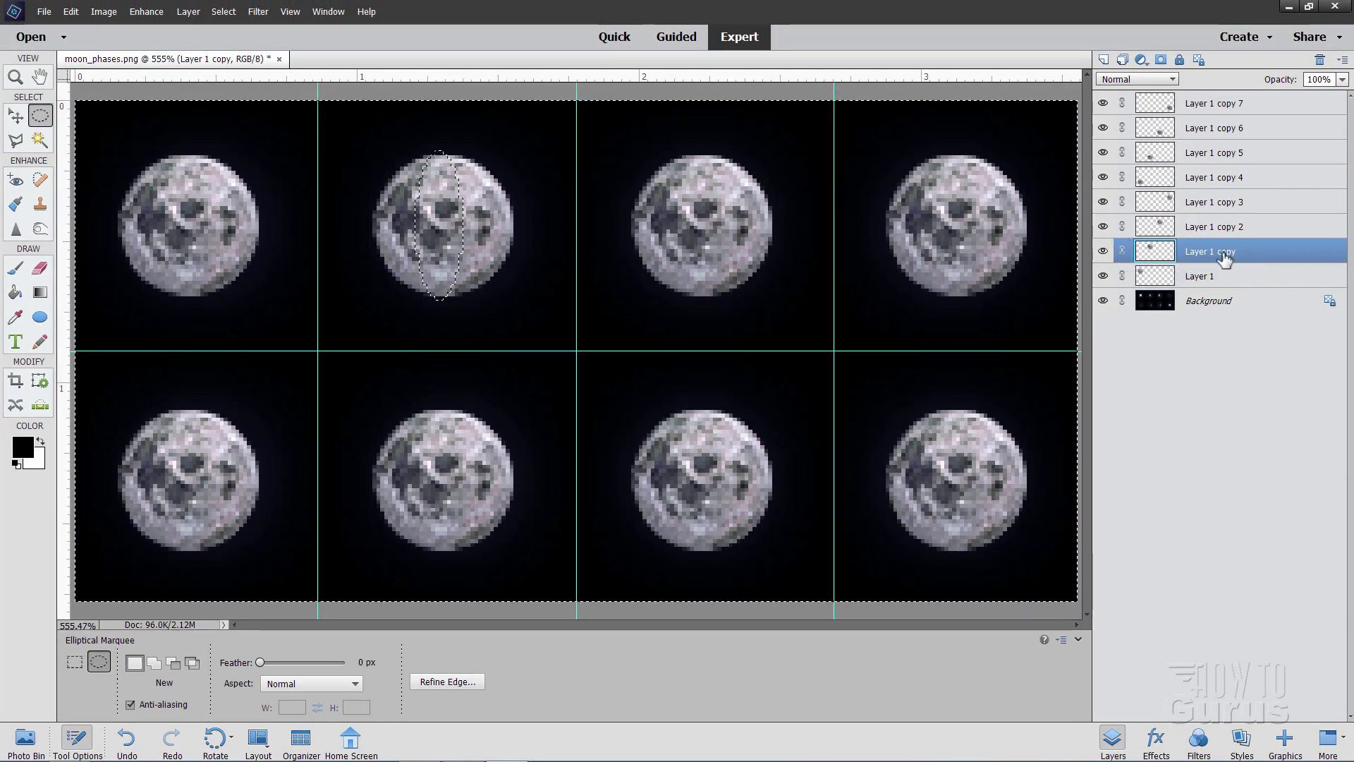
pyautogui.click(1104, 252)
pyautogui.click(1103, 253)
pyautogui.press('e')
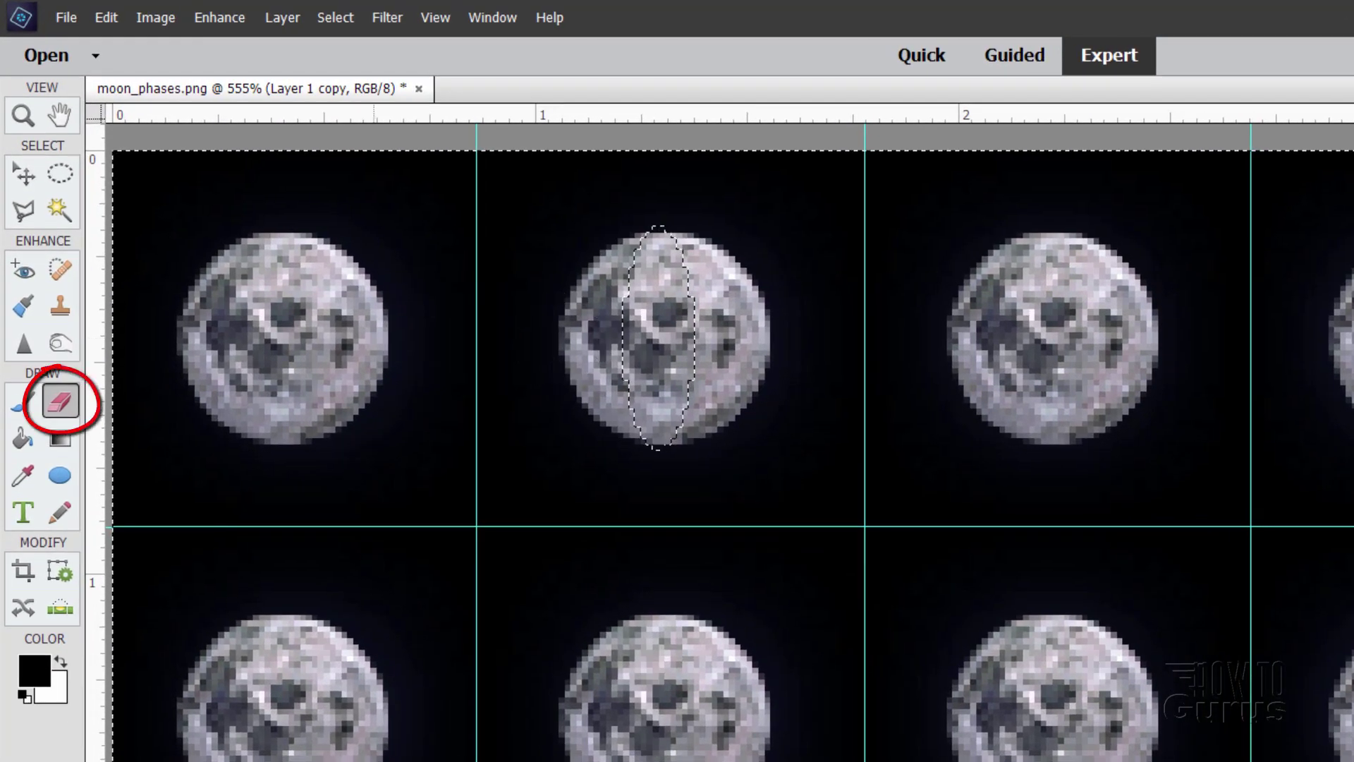
pyautogui.moveTo(604, 233)
pyautogui.mouseDown()
pyautogui.moveTo(580, 402)
pyautogui.moveTo(644, 223)
pyautogui.moveTo(604, 414)
pyautogui.moveTo(602, 272)
pyautogui.mouseUp()
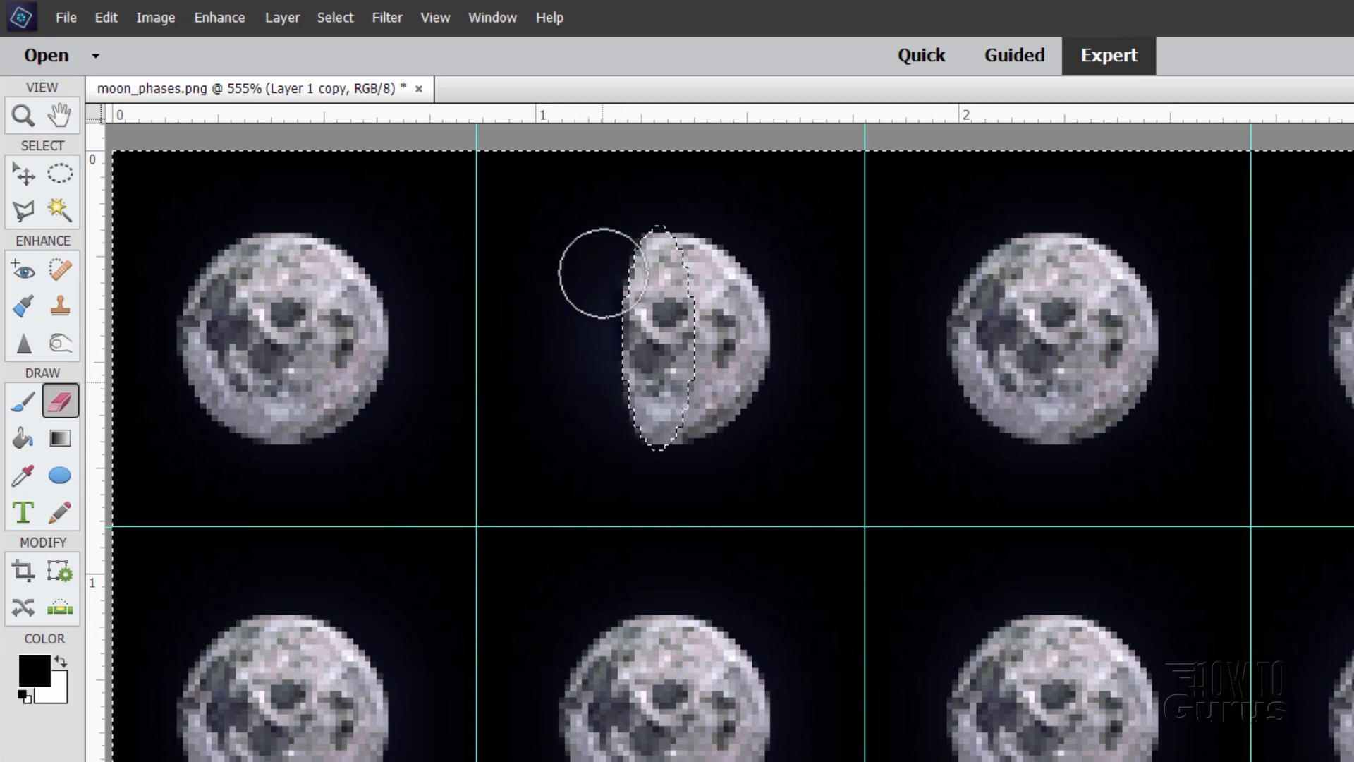
pyautogui.press('v')
# Move the ellipse onto the bottom-right moon and erase its right side on Layer 1 copy 7, then deselect.
pyautogui.click(333, 17)
pyautogui.click(352, 101)
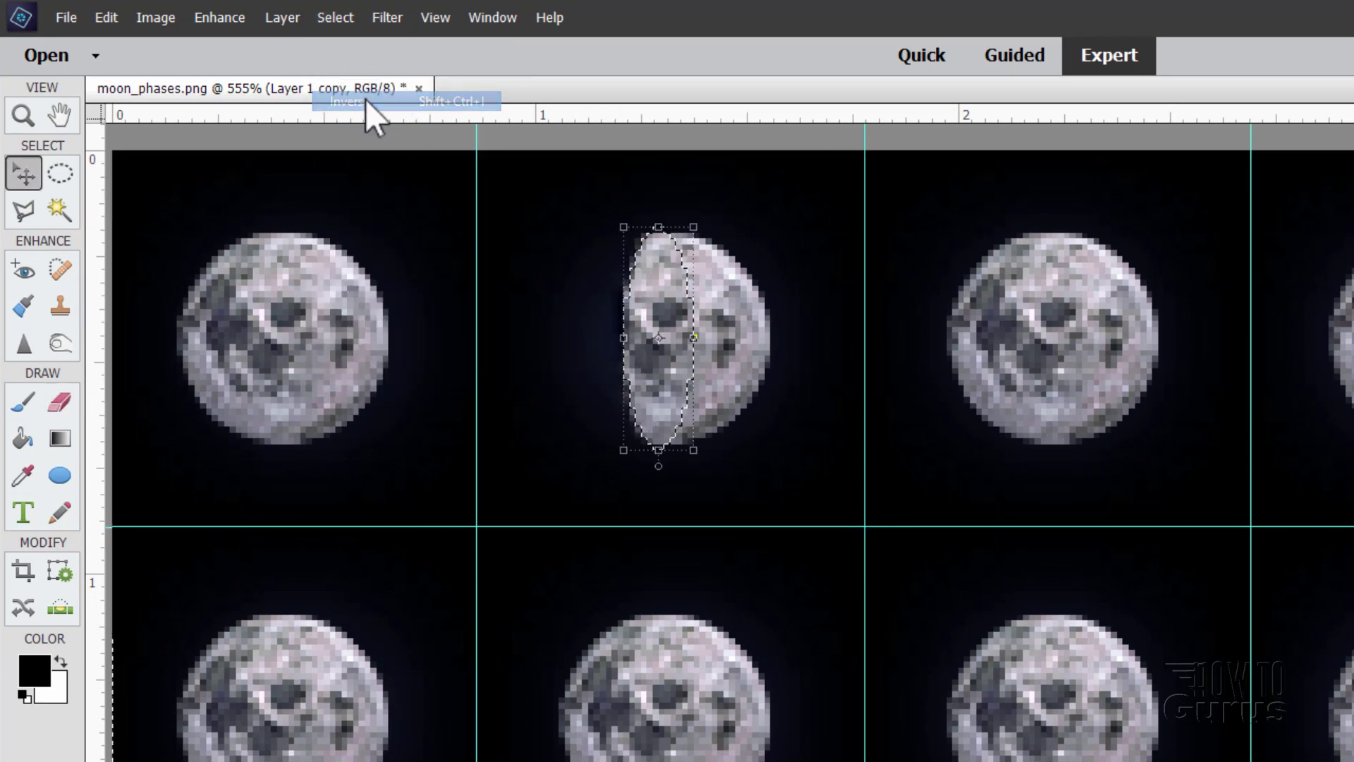
pyautogui.click(71, 176)
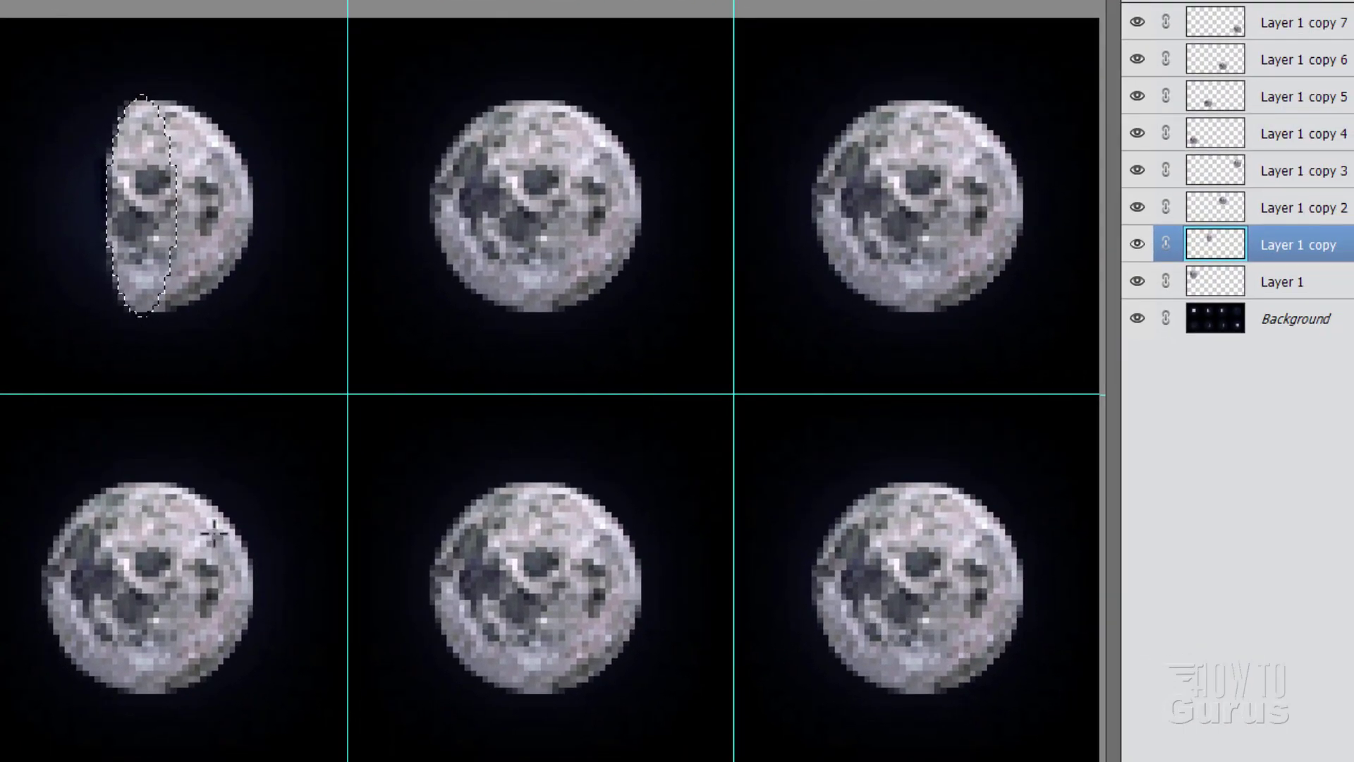
pyautogui.click(1137, 23)
pyautogui.click(1138, 24)
pyautogui.moveTo(169, 259); pyautogui.dragTo(945, 628)
pyautogui.click(188, 11)
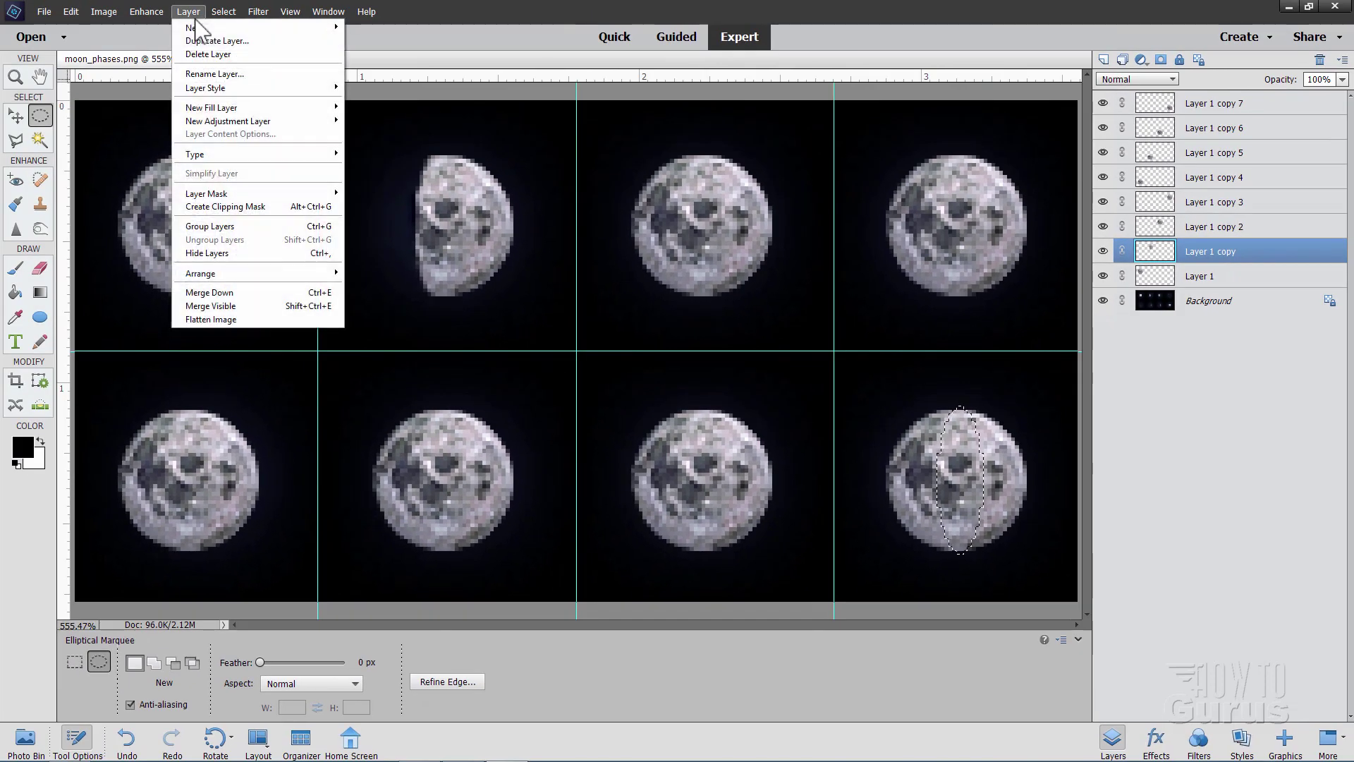
pyautogui.click(218, 26)
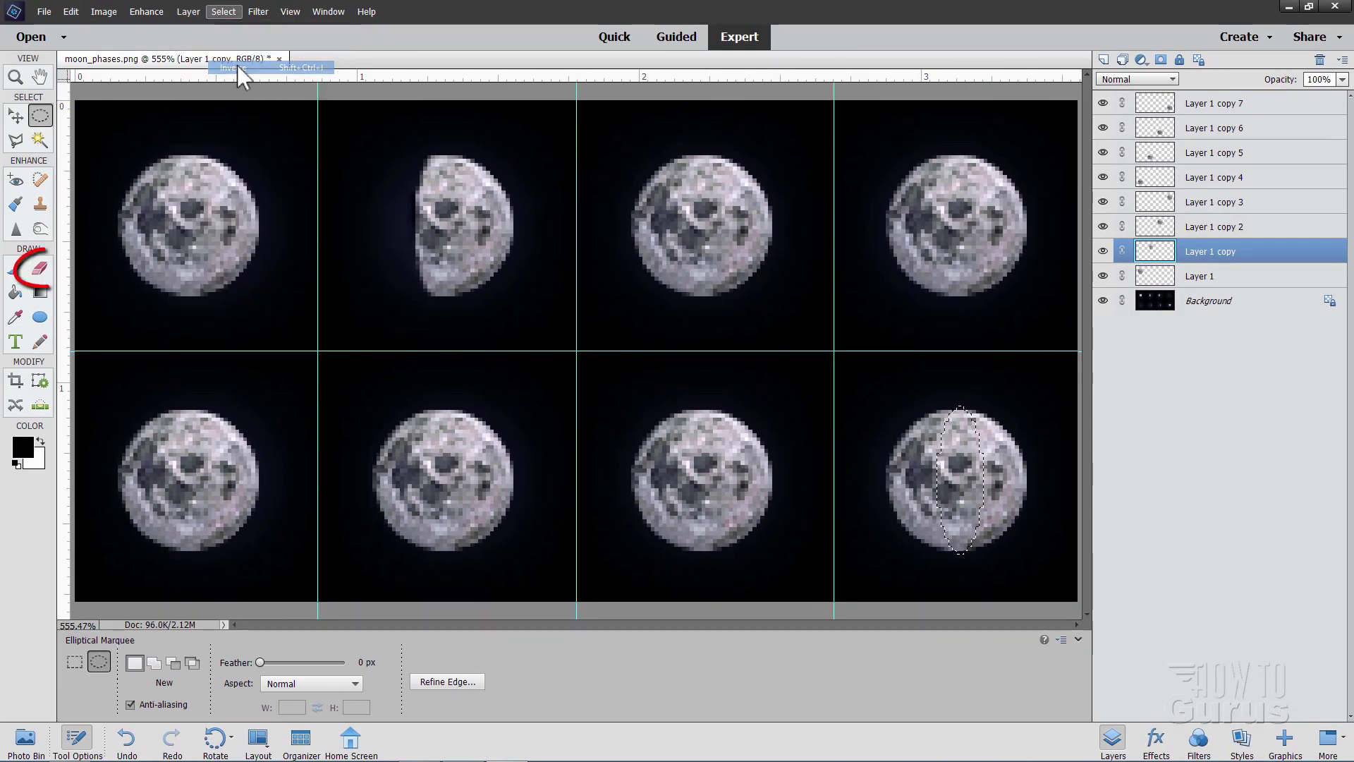
pyautogui.click(39, 269)
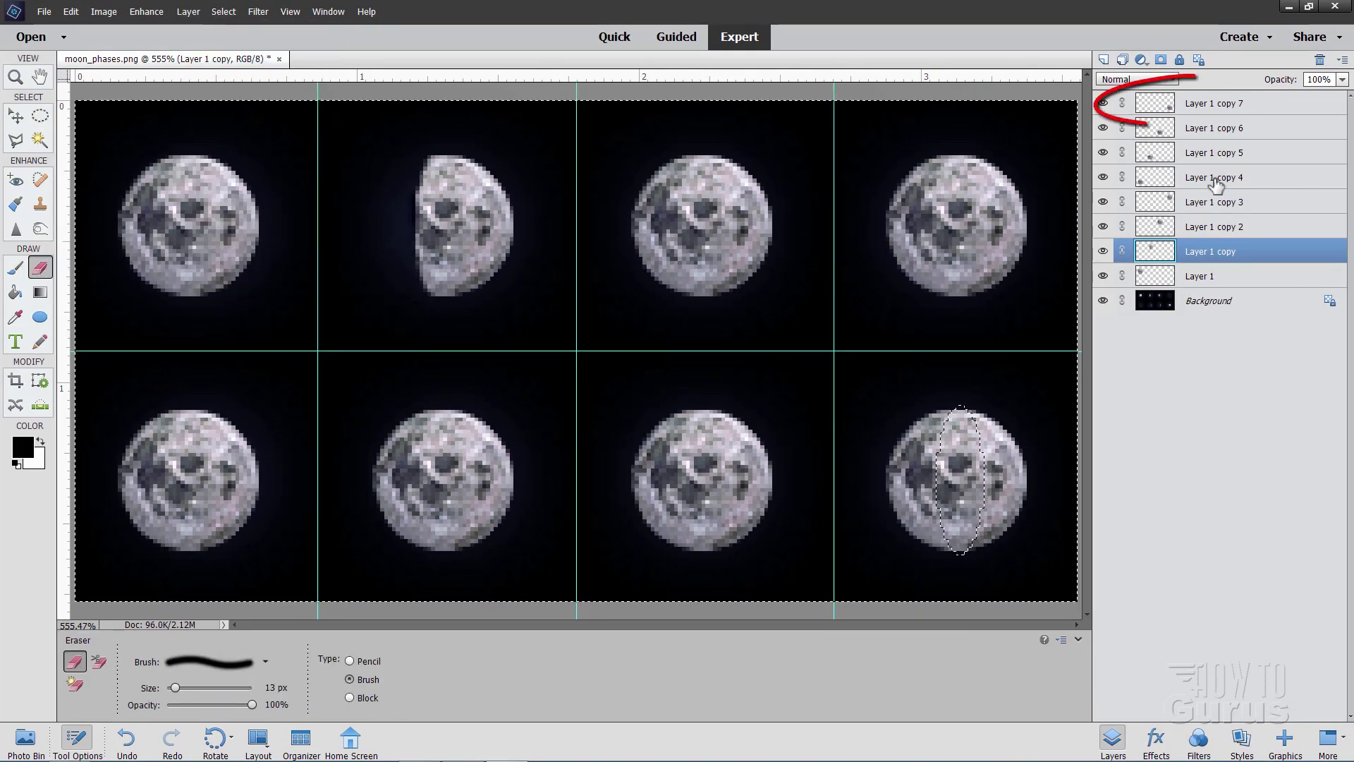
pyautogui.click(1218, 105)
pyautogui.moveTo(987, 405)
pyautogui.mouseDown()
pyautogui.moveTo(967, 459)
pyautogui.moveTo(997, 519)
pyautogui.moveTo(982, 408)
pyautogui.moveTo(1025, 475)
pyautogui.mouseUp()
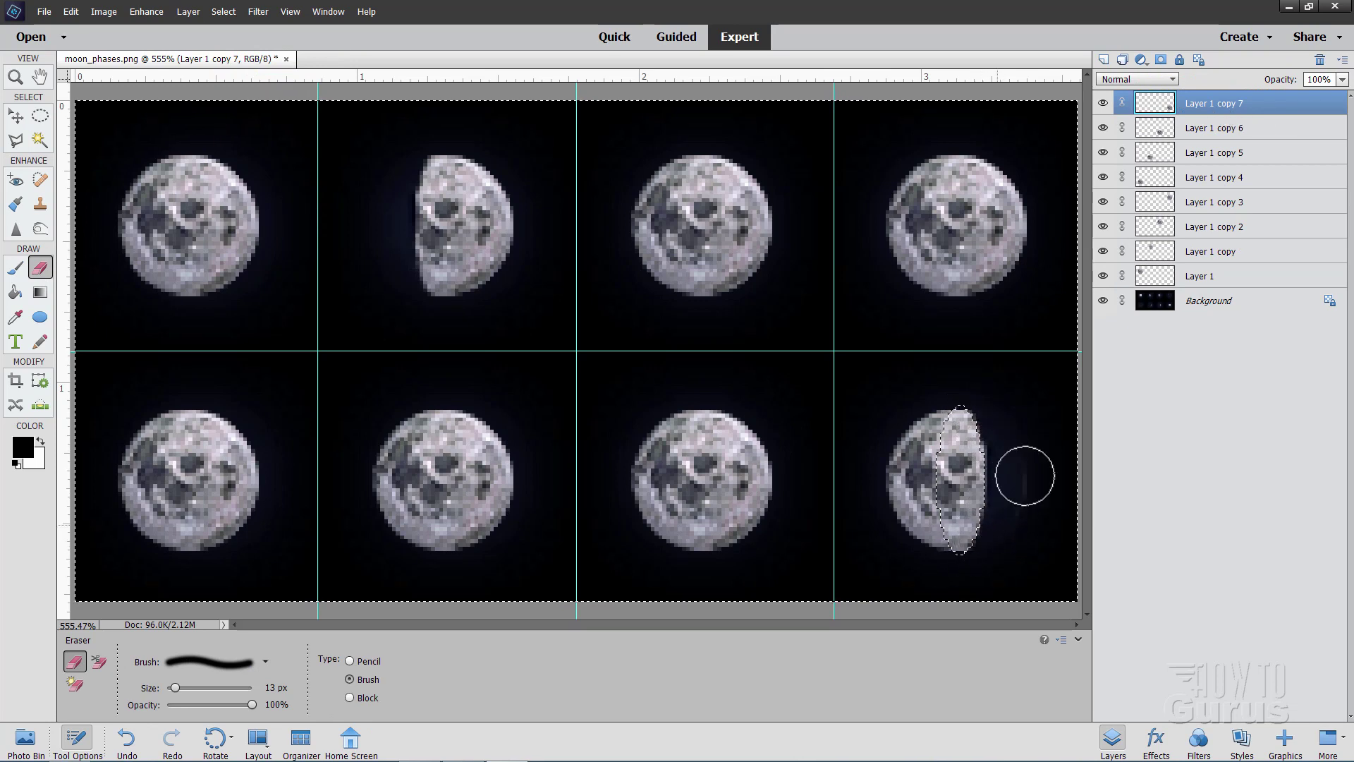
pyautogui.click(224, 12)
pyautogui.click(236, 39)
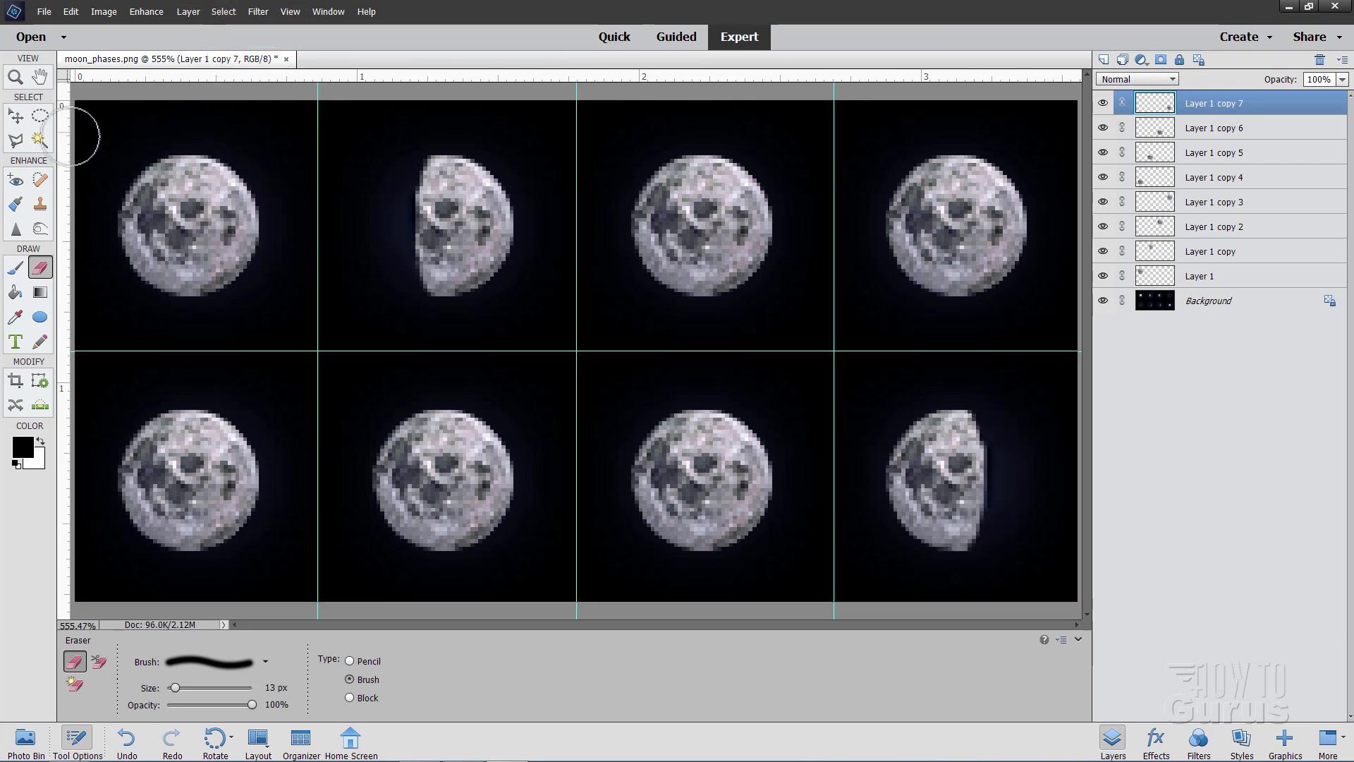
pyautogui.press('v')
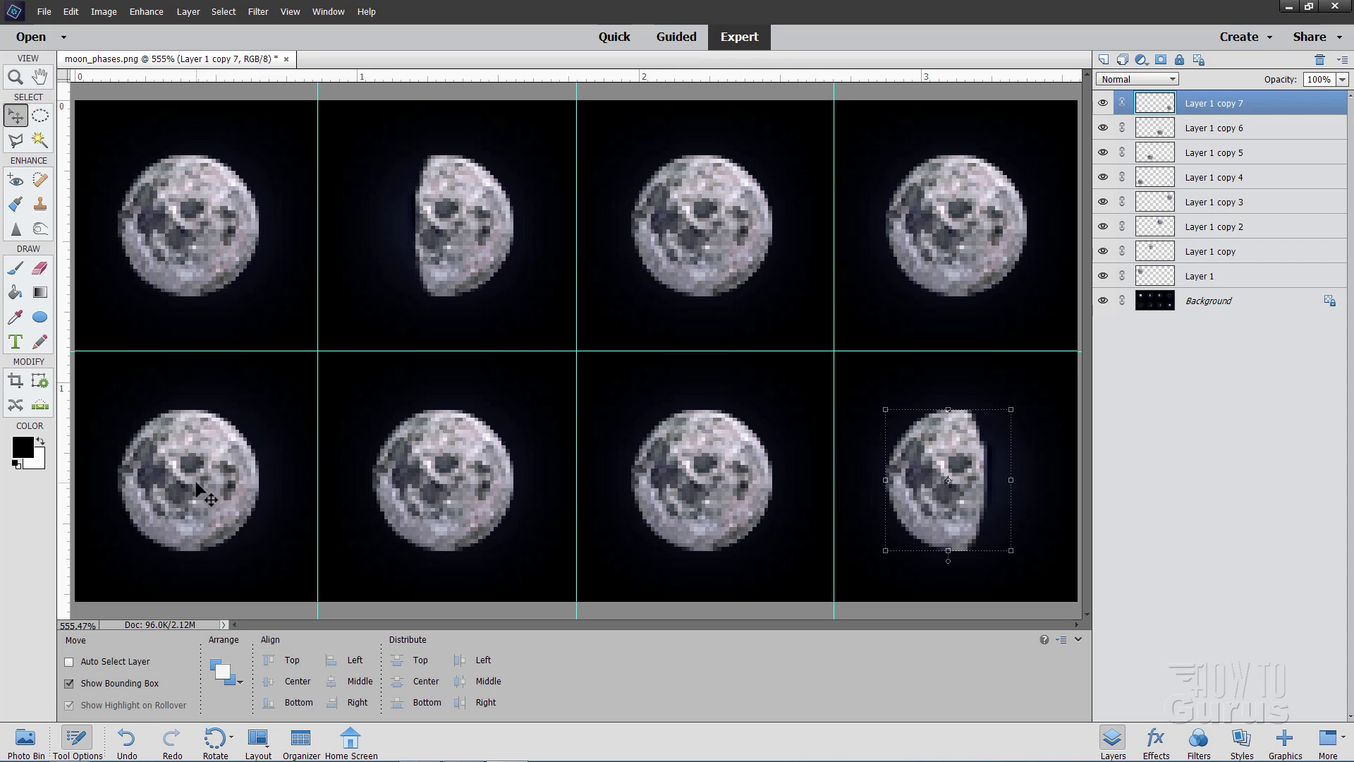
# Make Layer 1 copy 4 active and zoom in on the bottom-left moon.
pyautogui.click(1103, 177)
pyautogui.click(1103, 177)
pyautogui.click(1103, 177)
pyautogui.click(1103, 177)
pyautogui.click(1216, 179)
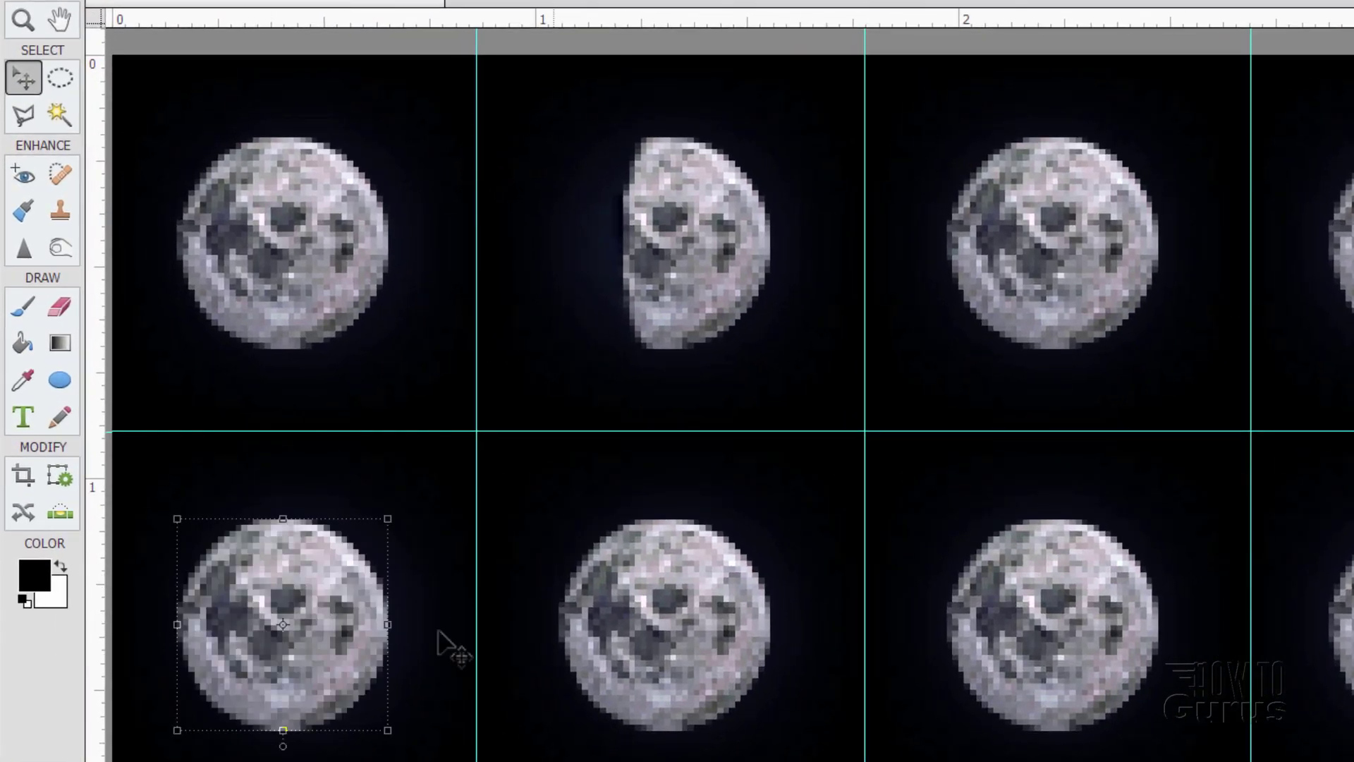
pyautogui.click(22, 20)
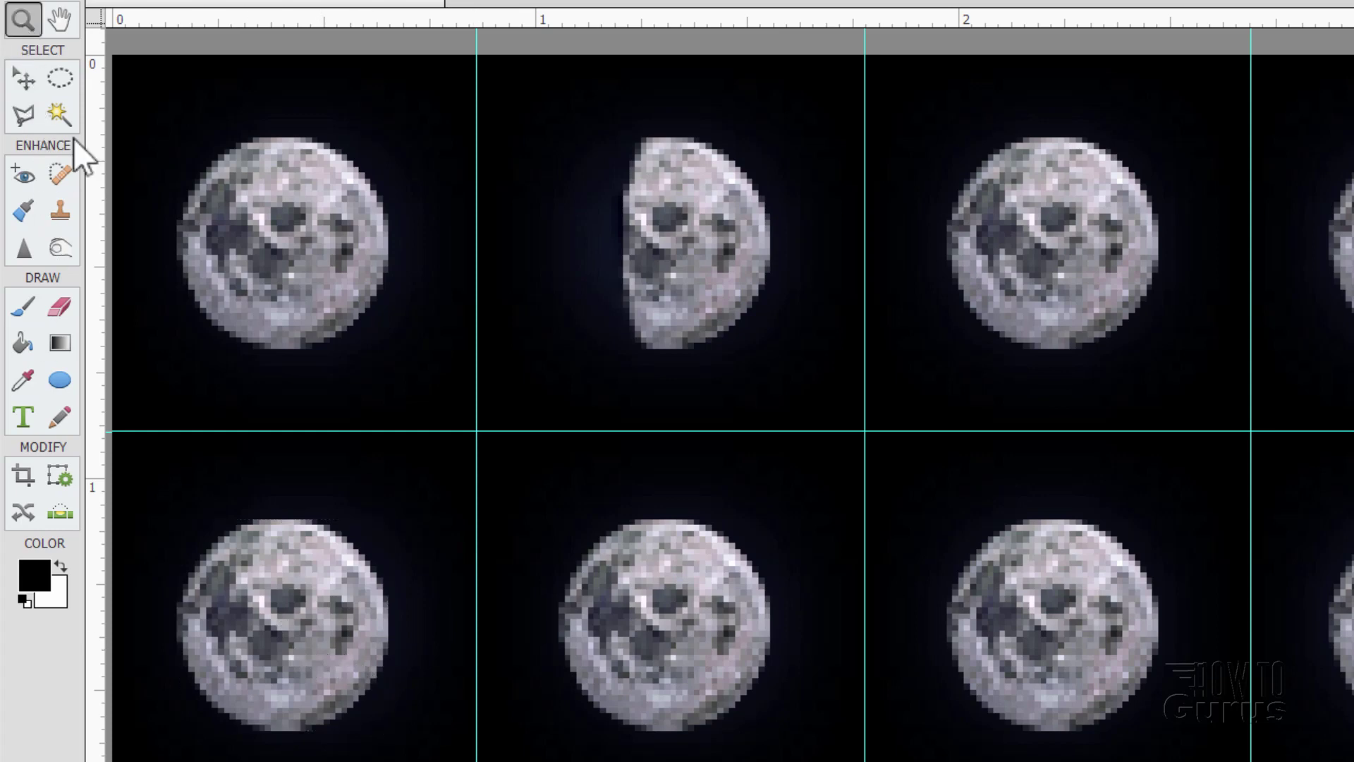
pyautogui.click(238, 635)
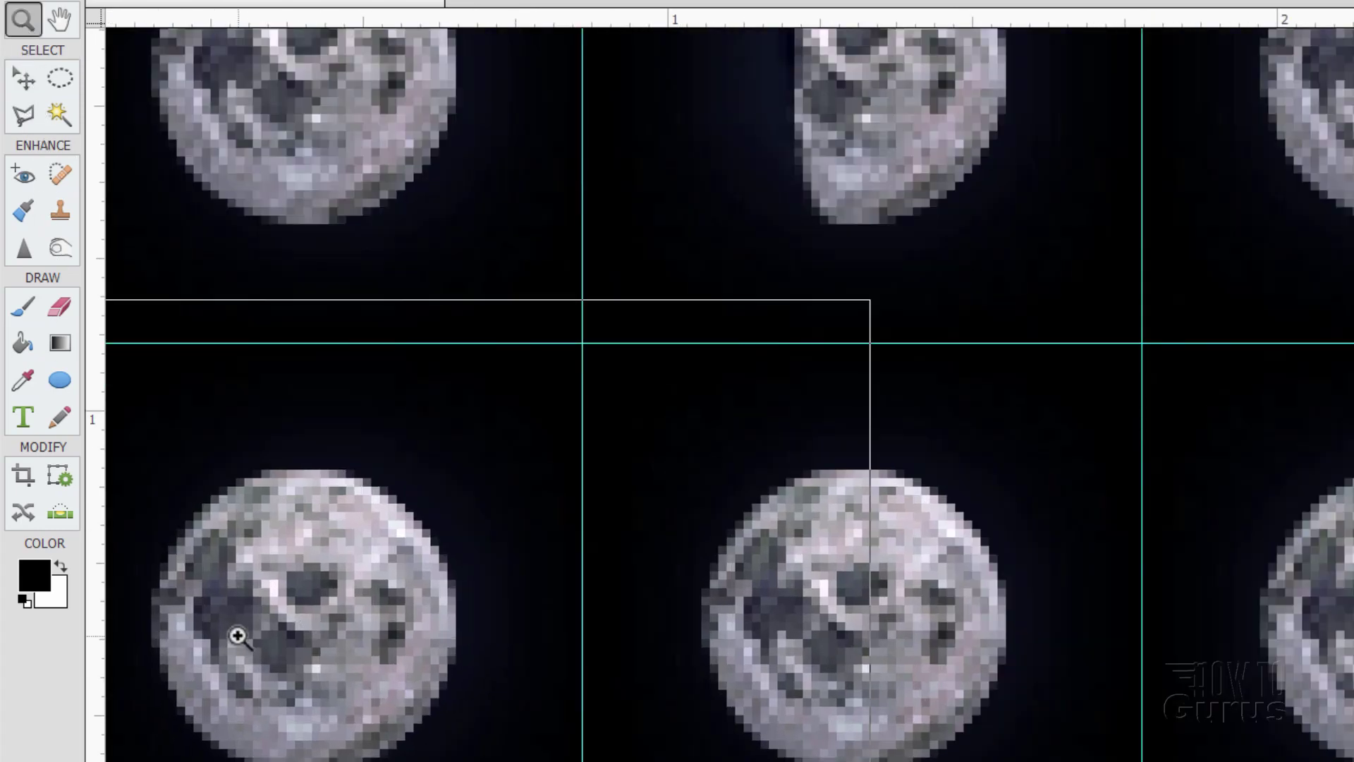
pyautogui.click(238, 635)
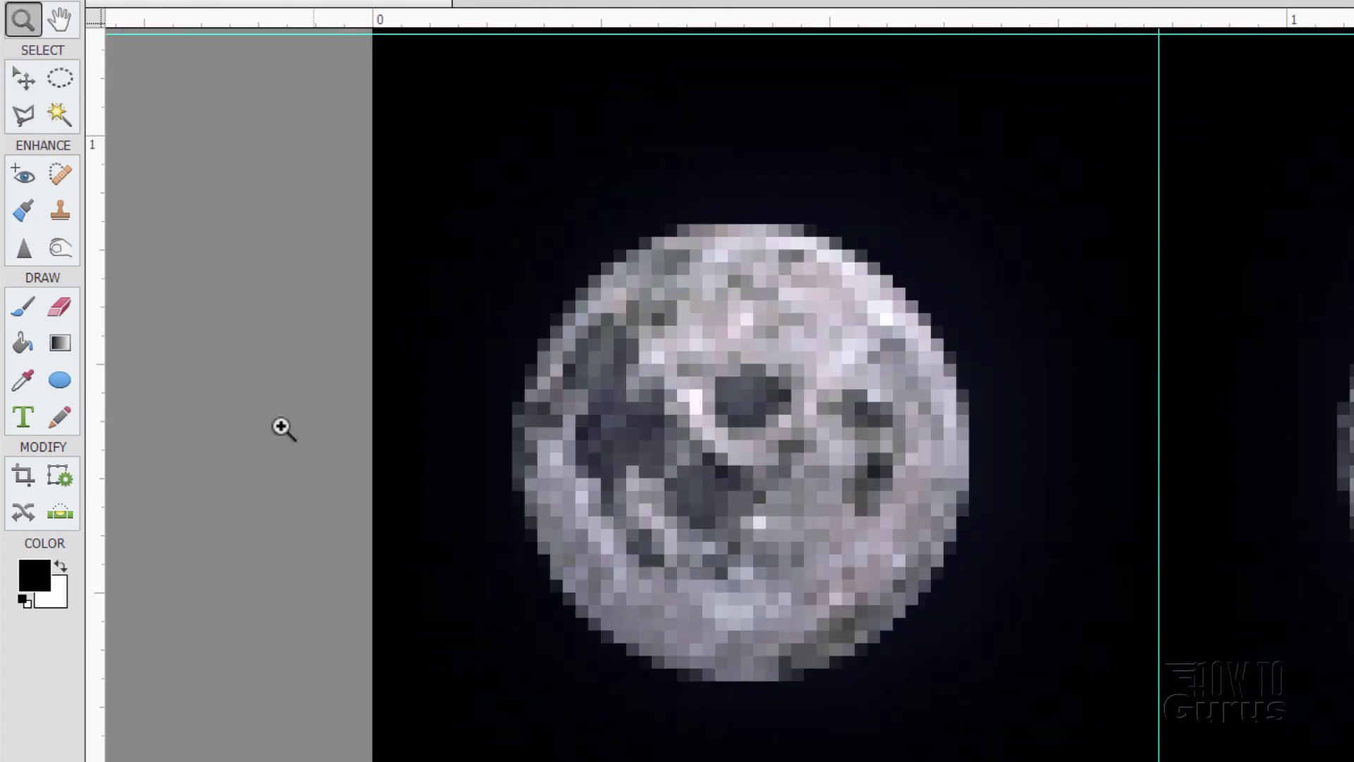
# Add guides through the moon's centre and along its left and top edges.
pyautogui.click(26, 79)
pyautogui.moveTo(109, 429); pyautogui.dragTo(736, 478)
pyautogui.moveTo(990, 24); pyautogui.dragTo(931, 453)
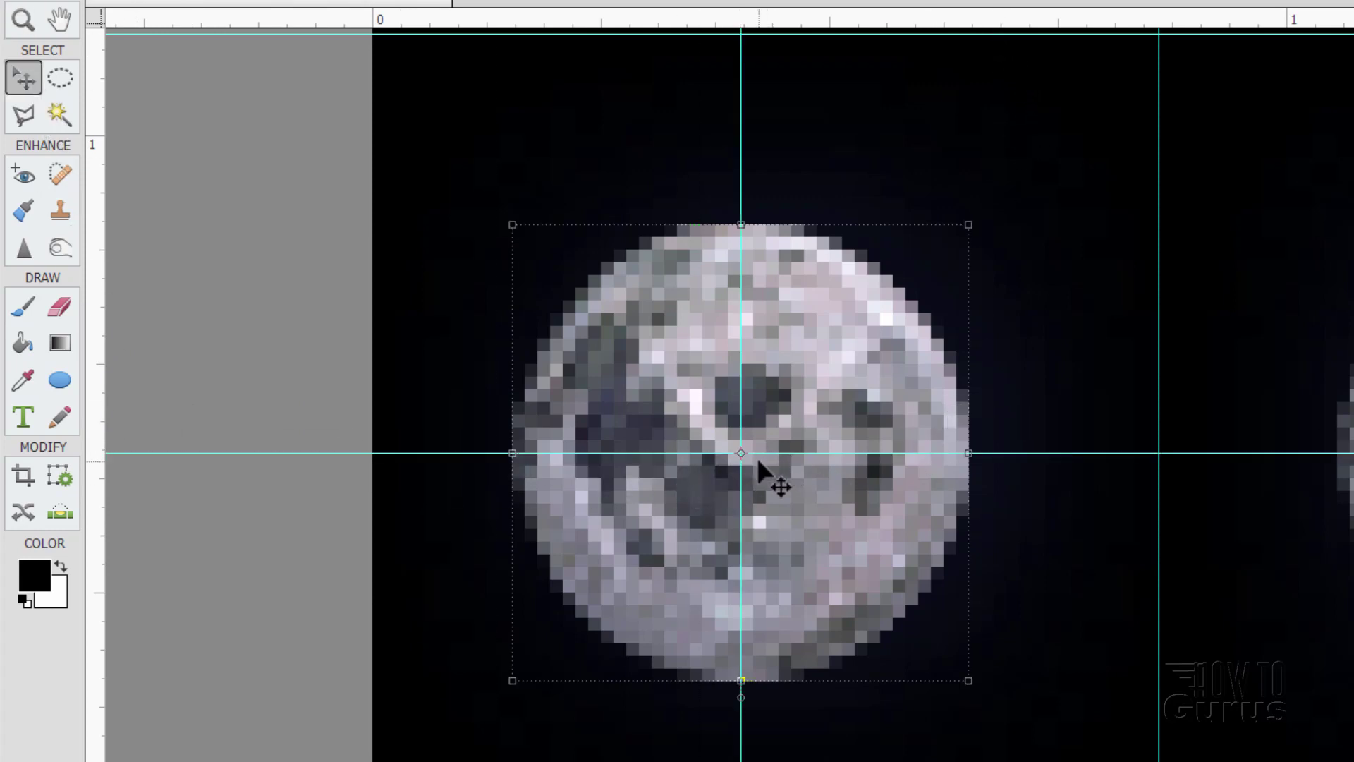
pyautogui.press('m')
pyautogui.moveTo(102, 486); pyautogui.dragTo(499, 548)
pyautogui.moveTo(855, 21); pyautogui.dragTo(881, 215)
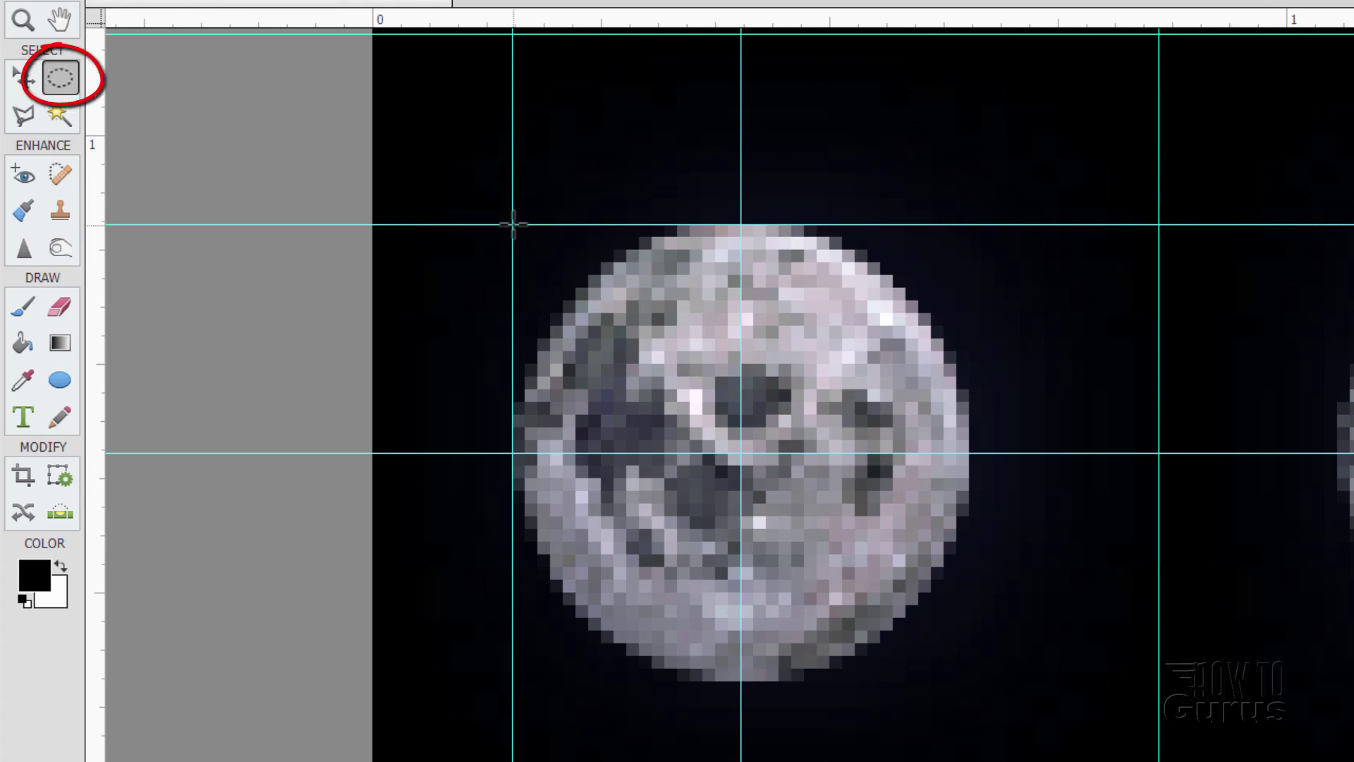
# Select a circle inside the moon, erase its interior to leave a ring, and deselect.
pyautogui.moveTo(512, 224)
pyautogui.mouseDown()
pyautogui.moveTo(733, 434)
pyautogui.moveTo(854, 525)
pyautogui.moveTo(895, 570)
pyautogui.moveTo(914, 633)
pyautogui.mouseUp()
pyautogui.moveTo(816, 559); pyautogui.dragTo(832, 565)
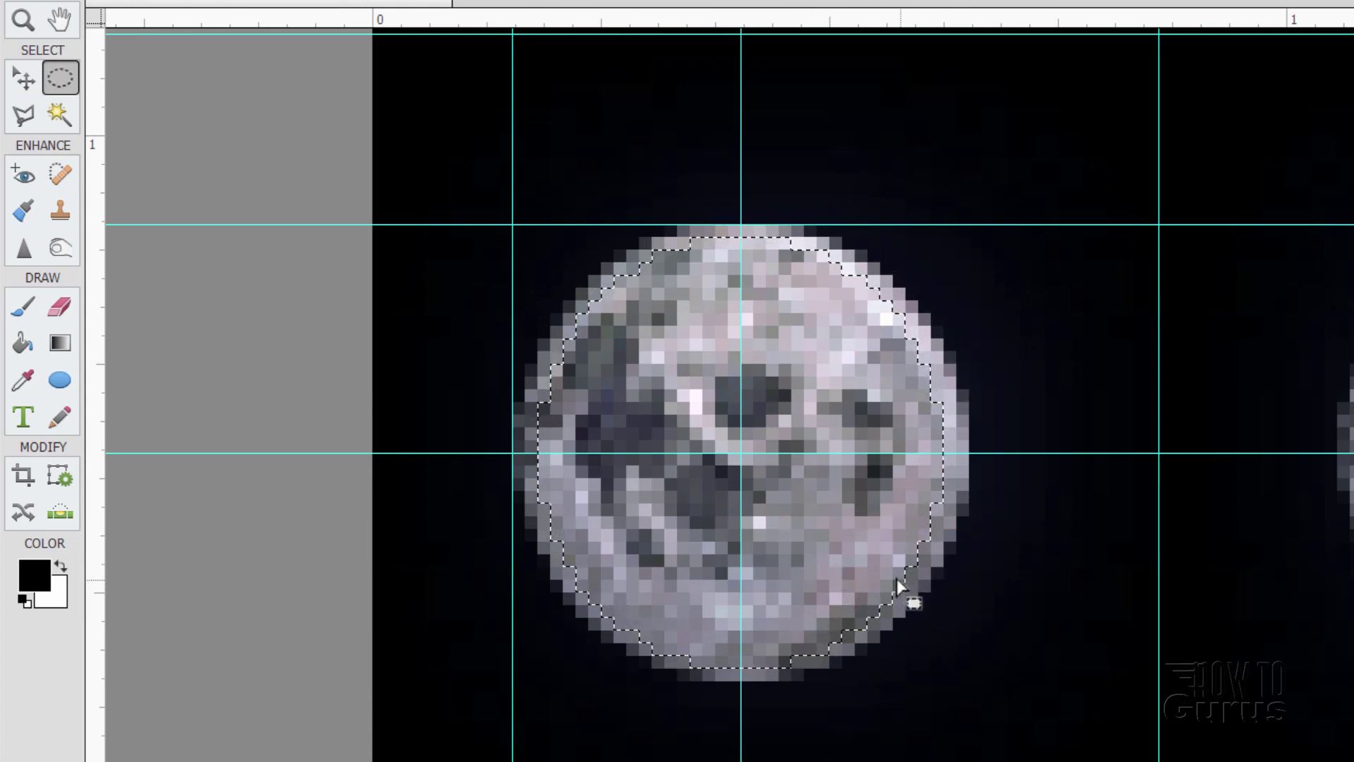
pyautogui.click(59, 305)
pyautogui.moveTo(606, 303)
pyautogui.mouseDown()
pyautogui.moveTo(726, 378)
pyautogui.moveTo(931, 407)
pyautogui.moveTo(705, 536)
pyautogui.moveTo(536, 437)
pyautogui.moveTo(554, 381)
pyautogui.mouseUp()
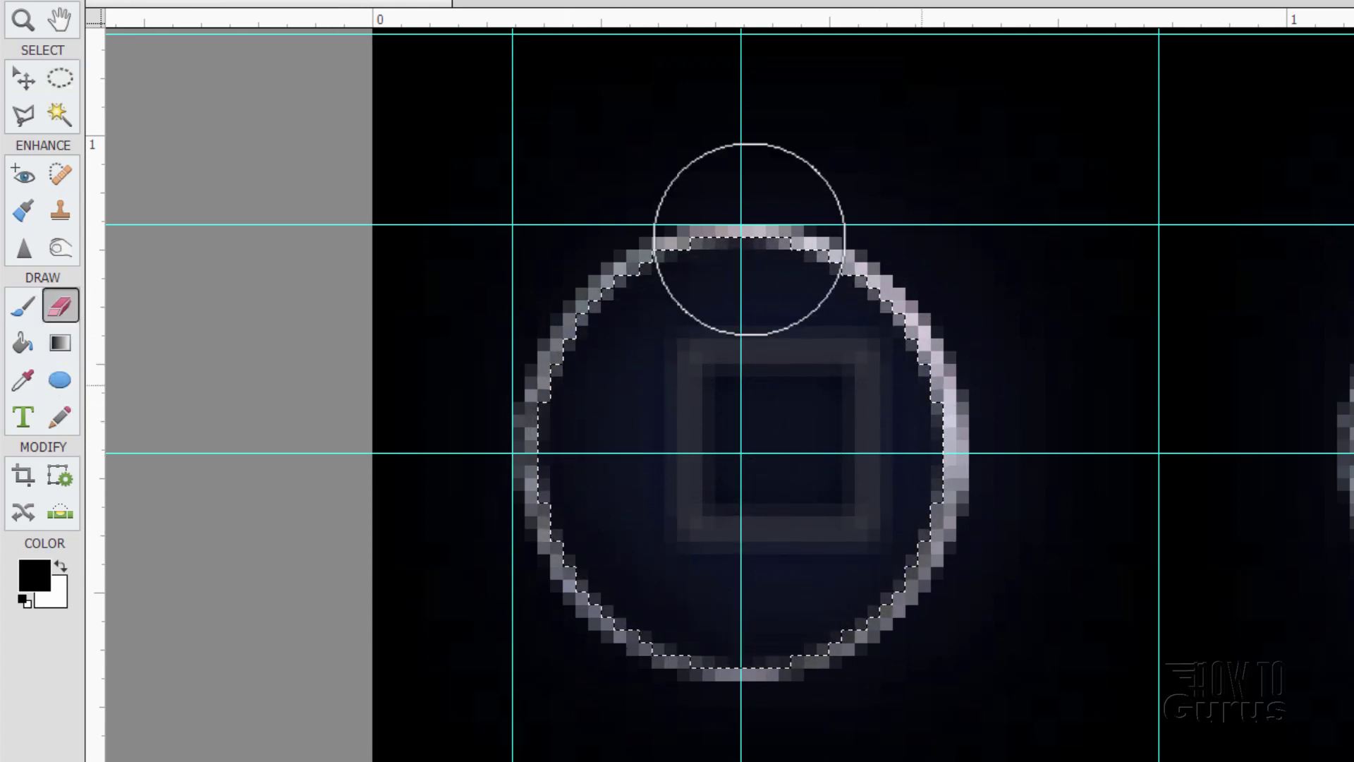
pyautogui.click(341, 0)
pyautogui.click(341, 0)
# Remove the guides, nudge the ring slightly right, and hide Layer 1 copy 4.
pyautogui.press('v')
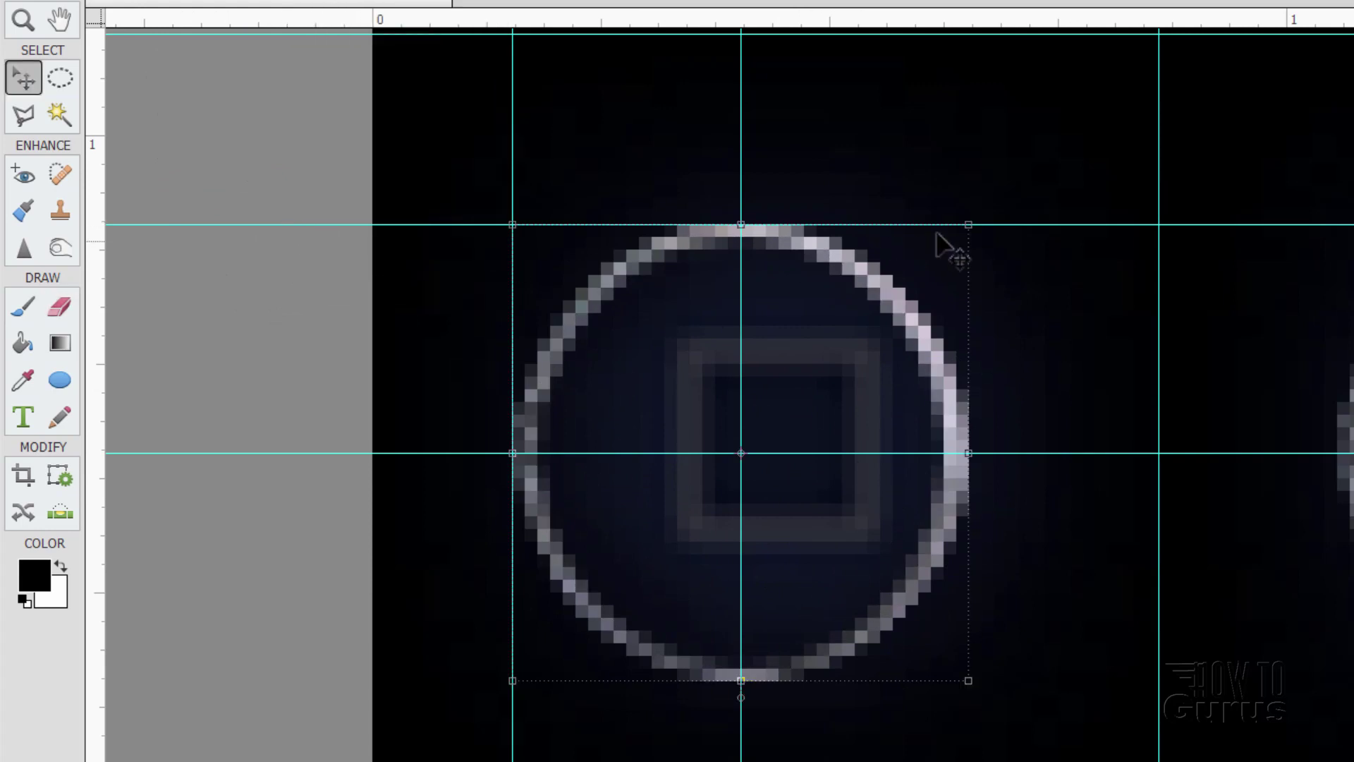
pyautogui.moveTo(1050, 217); pyautogui.dragTo(1064, 45)
pyautogui.moveTo(1063, 449); pyautogui.dragTo(1063, 90)
pyautogui.moveTo(512, 183); pyautogui.dragTo(43, 243)
pyautogui.moveTo(741, 167); pyautogui.dragTo(95, 173)
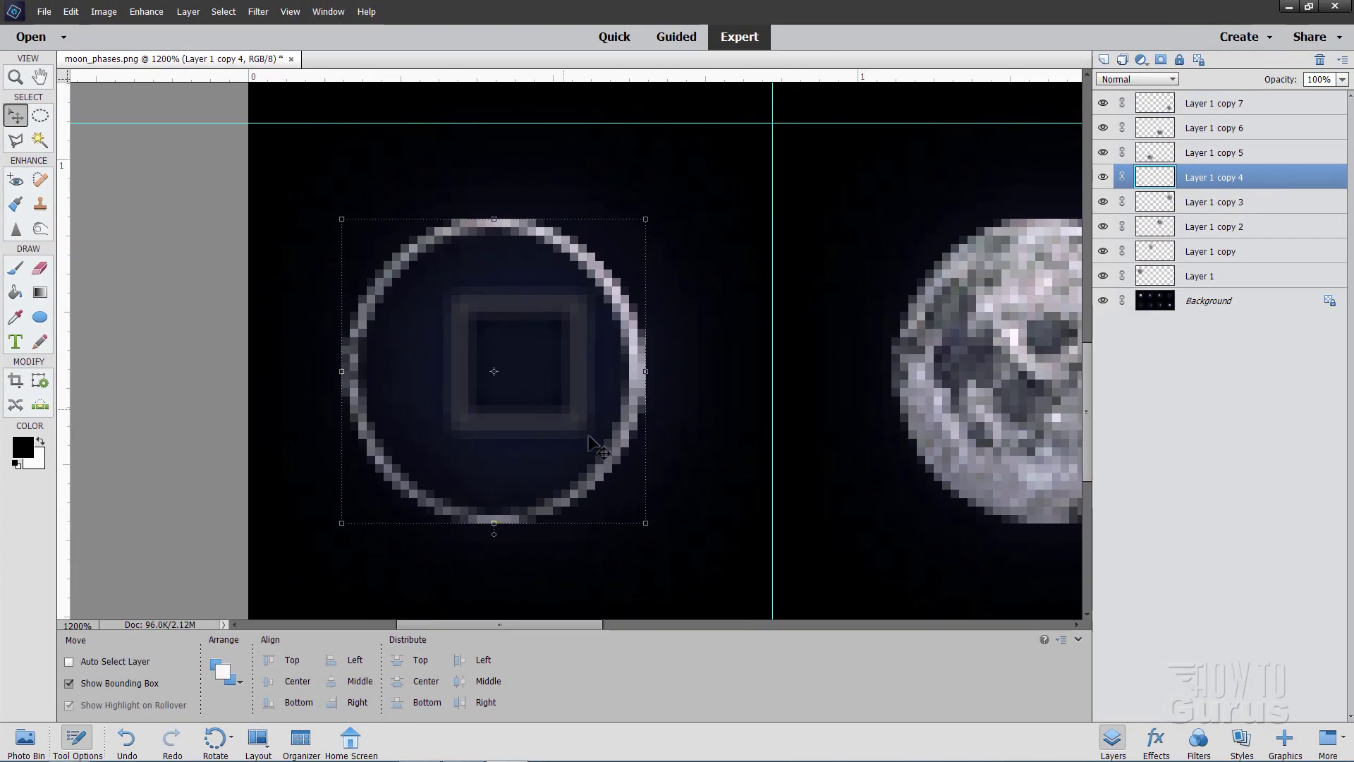
pyautogui.moveTo(547, 480); pyautogui.dragTo(571, 460)
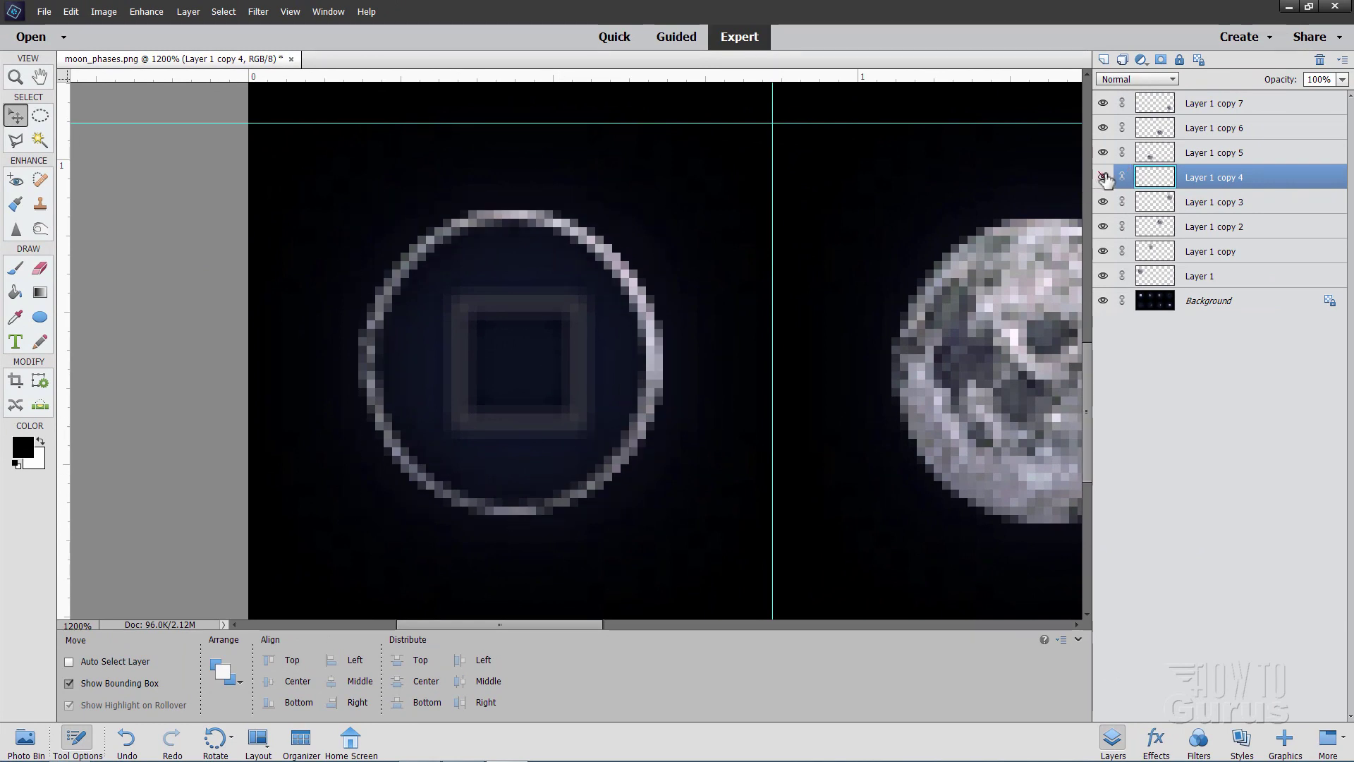
pyautogui.click(1102, 177)
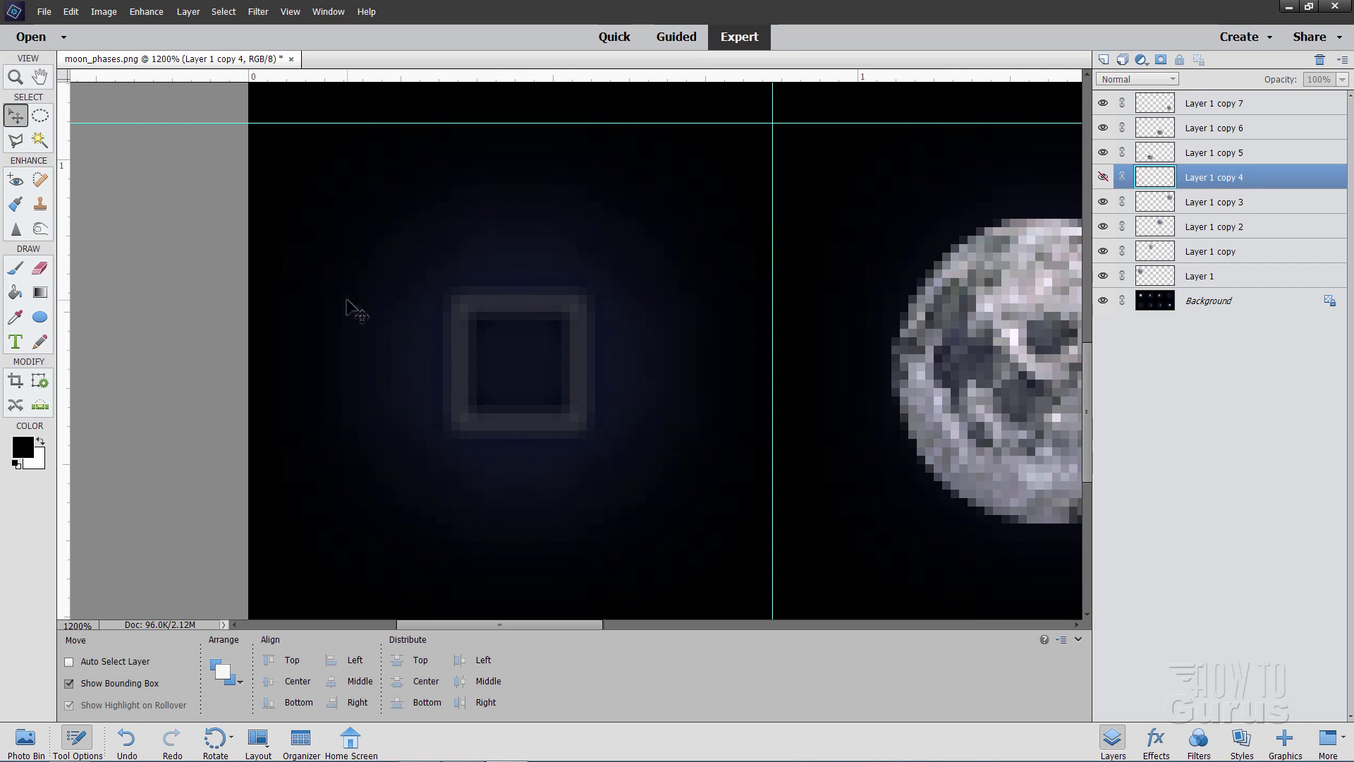
pyautogui.click(15, 317)
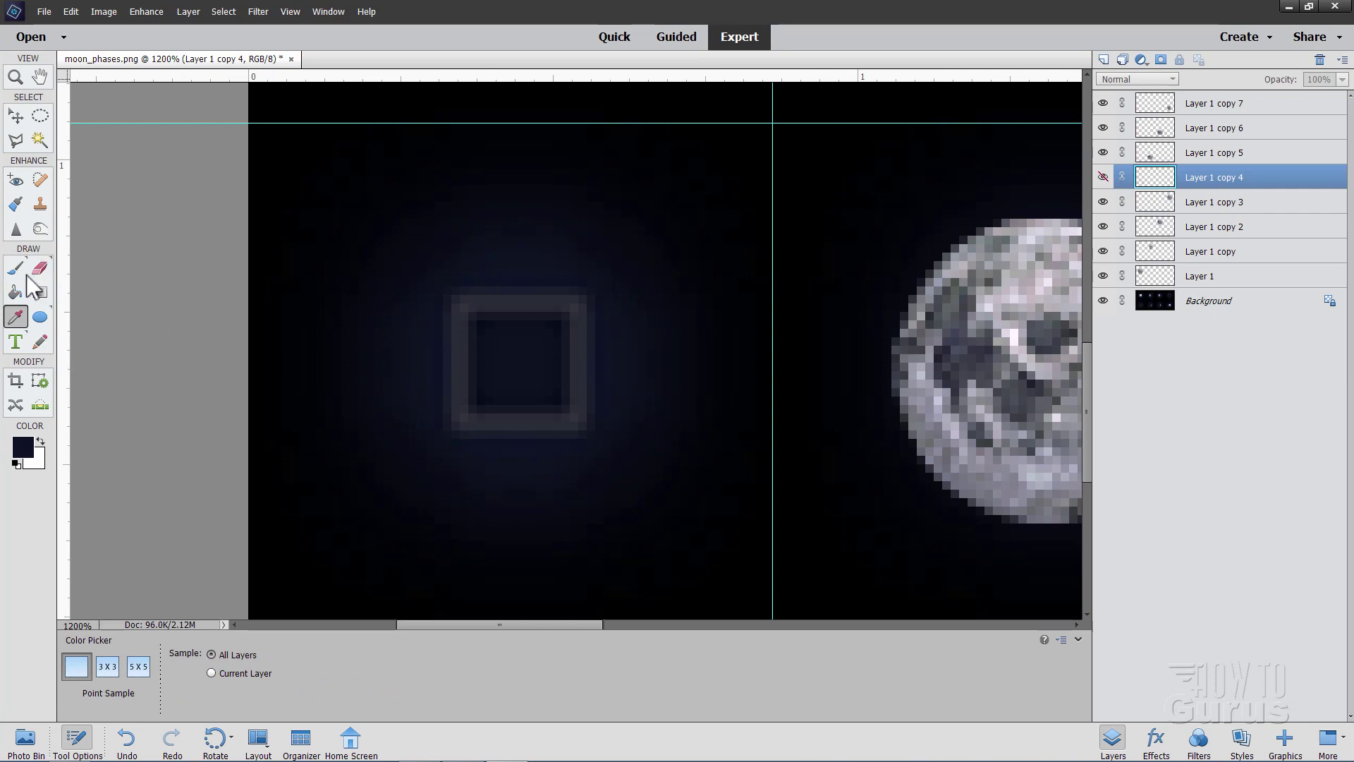
# Brush navy over the faint grey square on the Background layer, then show the ring layer again.
pyautogui.press('b')
pyautogui.click(1220, 305)
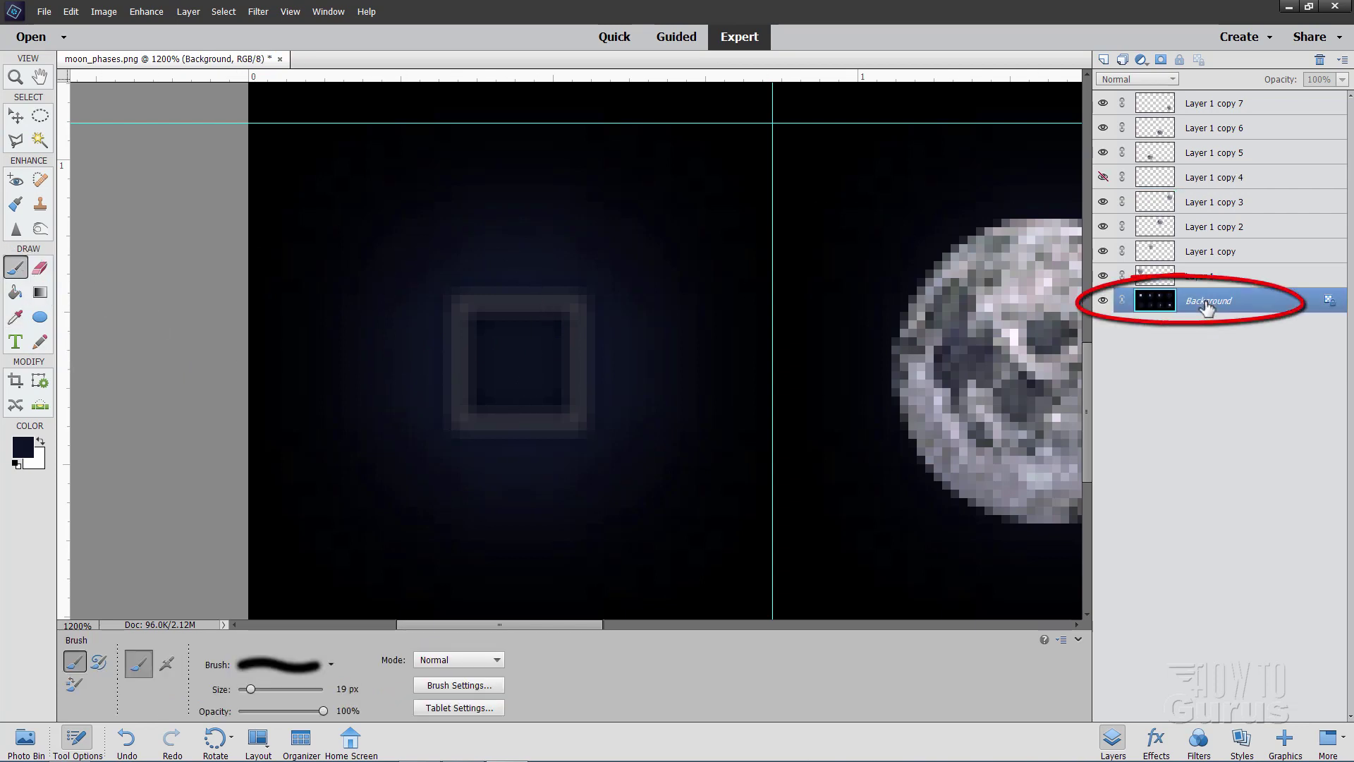
pyautogui.moveTo(547, 333)
pyautogui.mouseDown()
pyautogui.moveTo(466, 362)
pyautogui.moveTo(571, 368)
pyautogui.moveTo(351, 332)
pyautogui.mouseUp()
pyautogui.press('v')
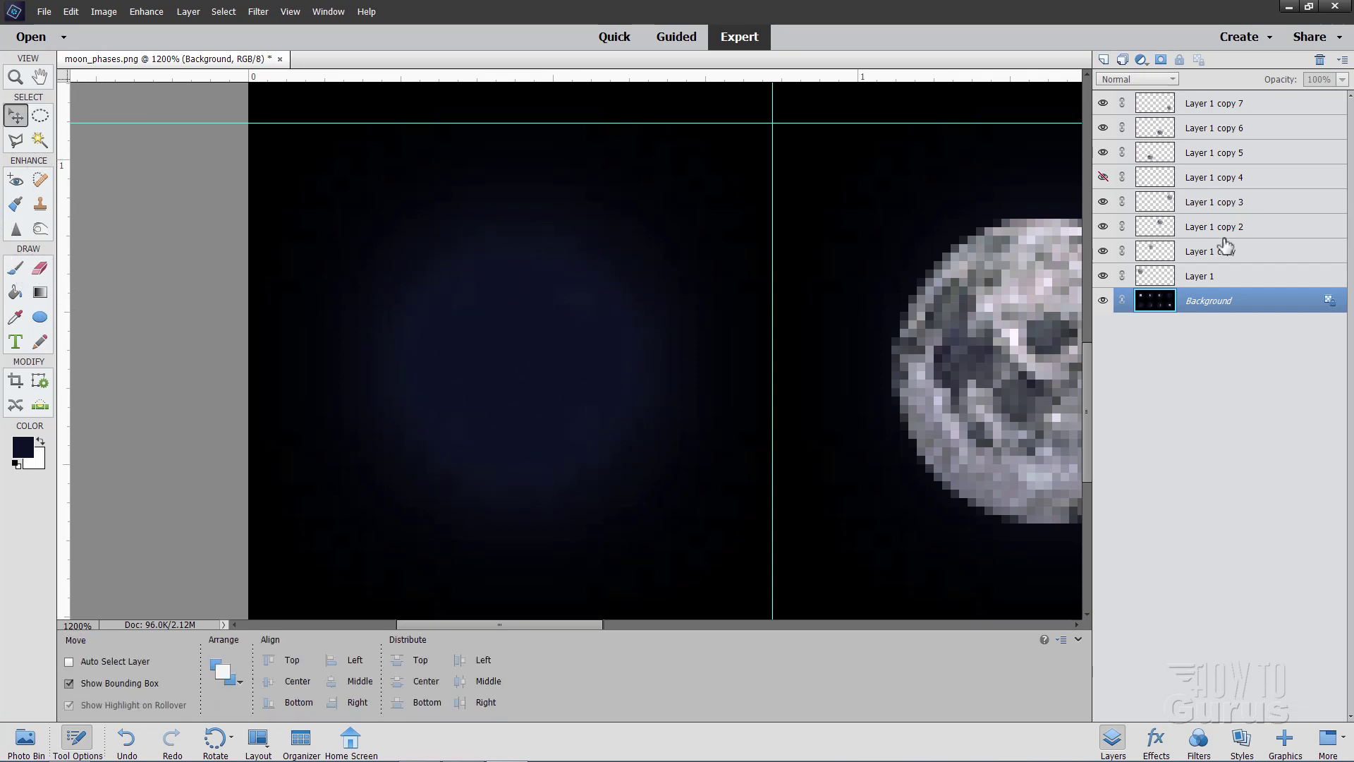
pyautogui.click(1103, 178)
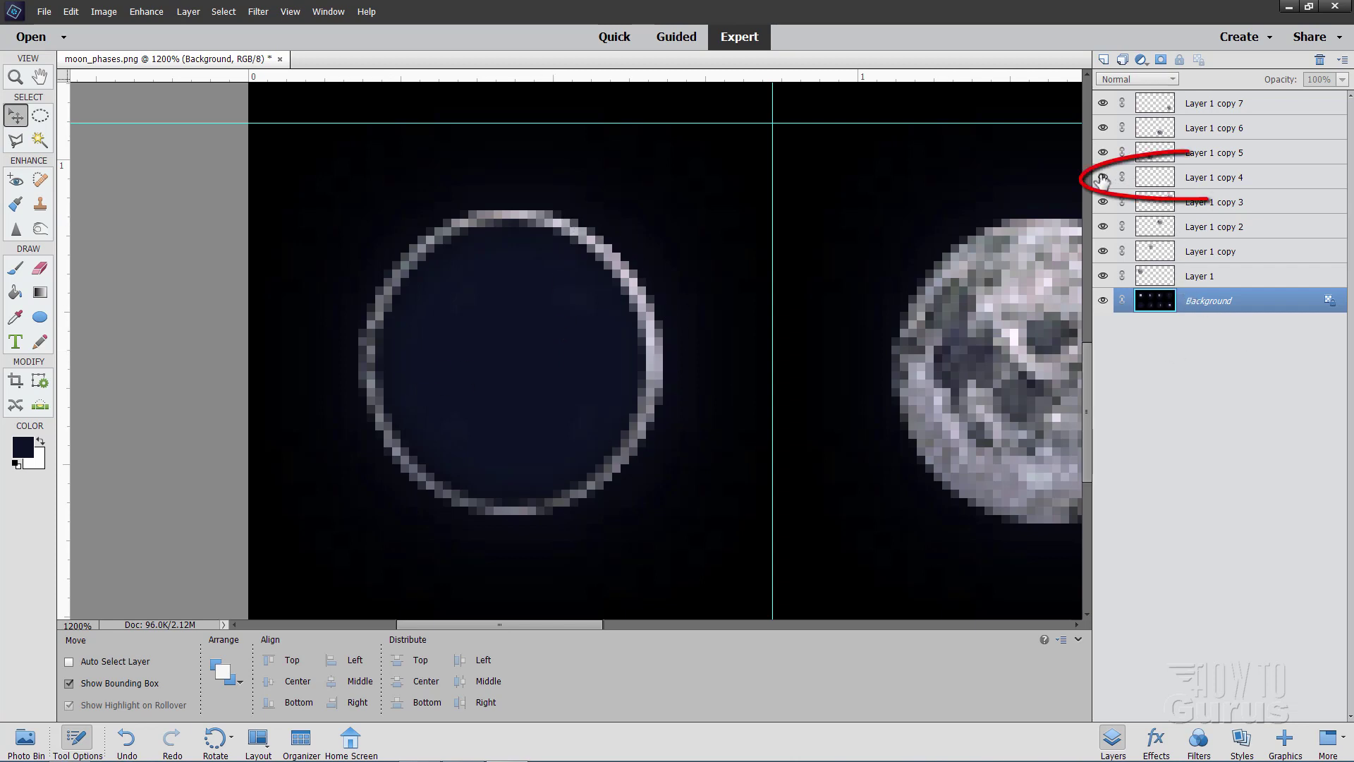
# Lower Layer 1 copy 4's opacity to 32% and fit the whole sheet on screen.
pyautogui.click(1190, 180)
pyautogui.click(1341, 80)
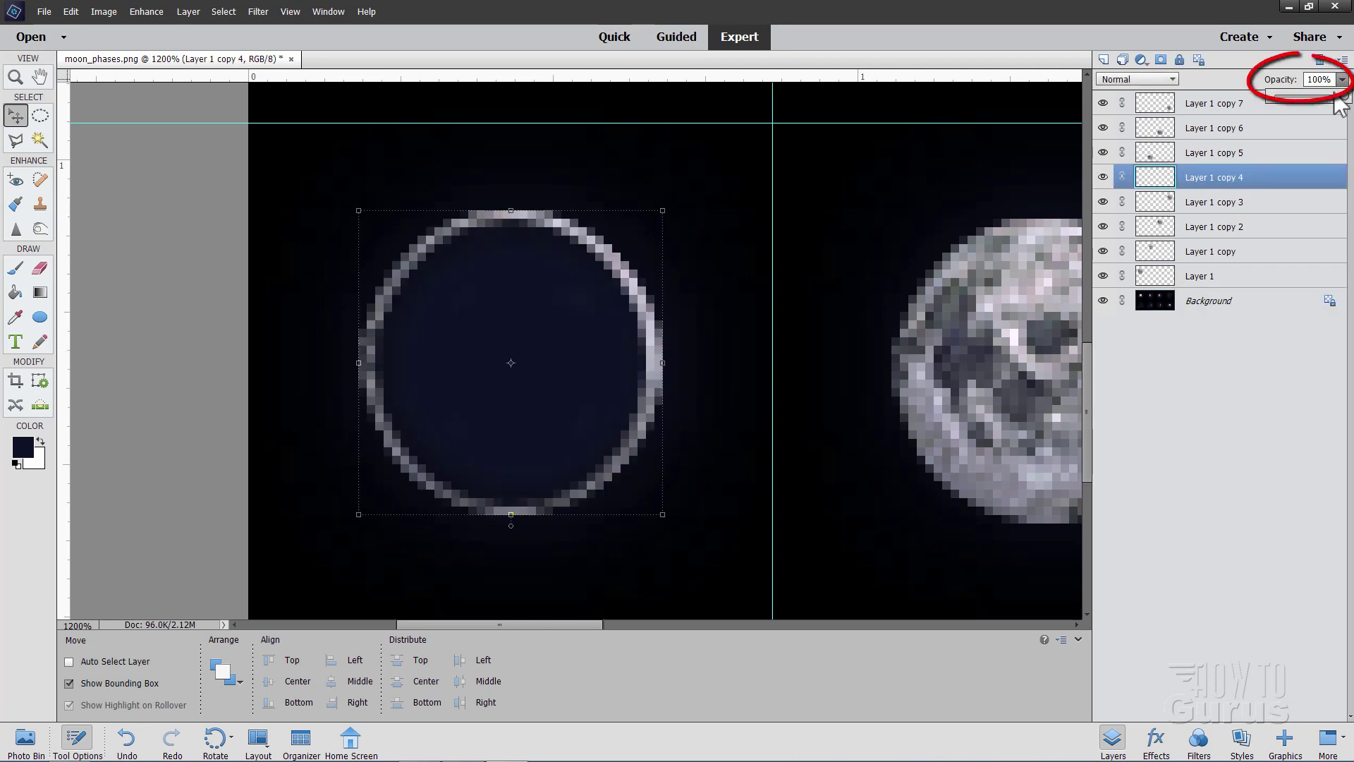
pyautogui.moveTo(1313, 95); pyautogui.dragTo(1296, 93)
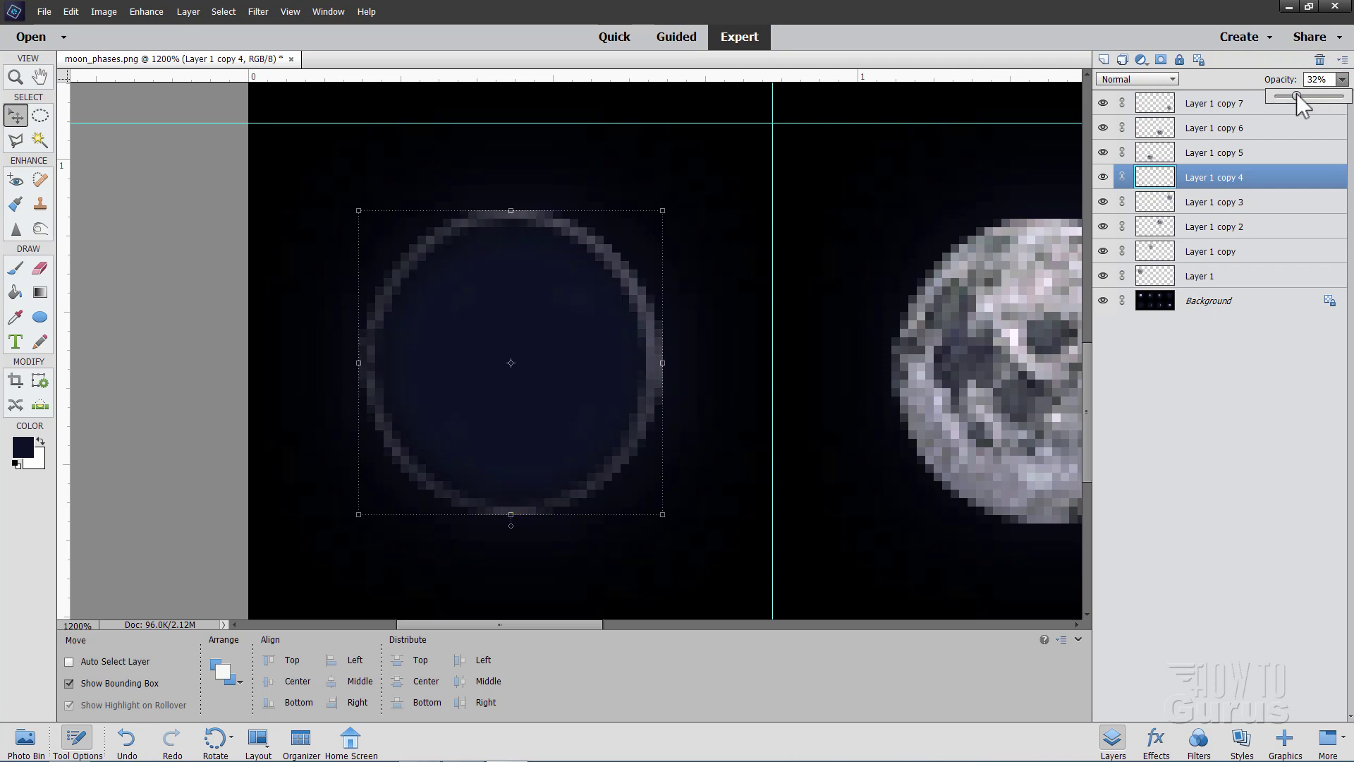
pyautogui.click(15, 77)
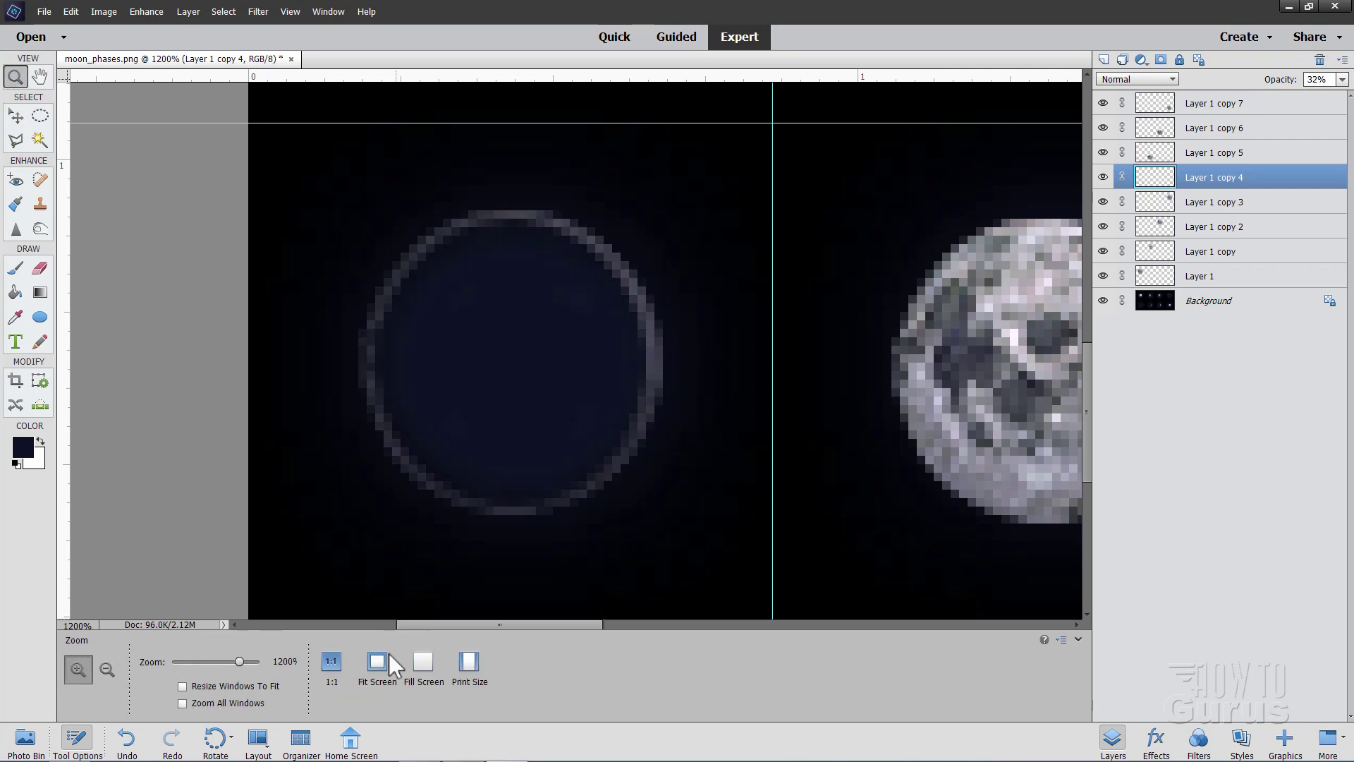
pyautogui.click(377, 661)
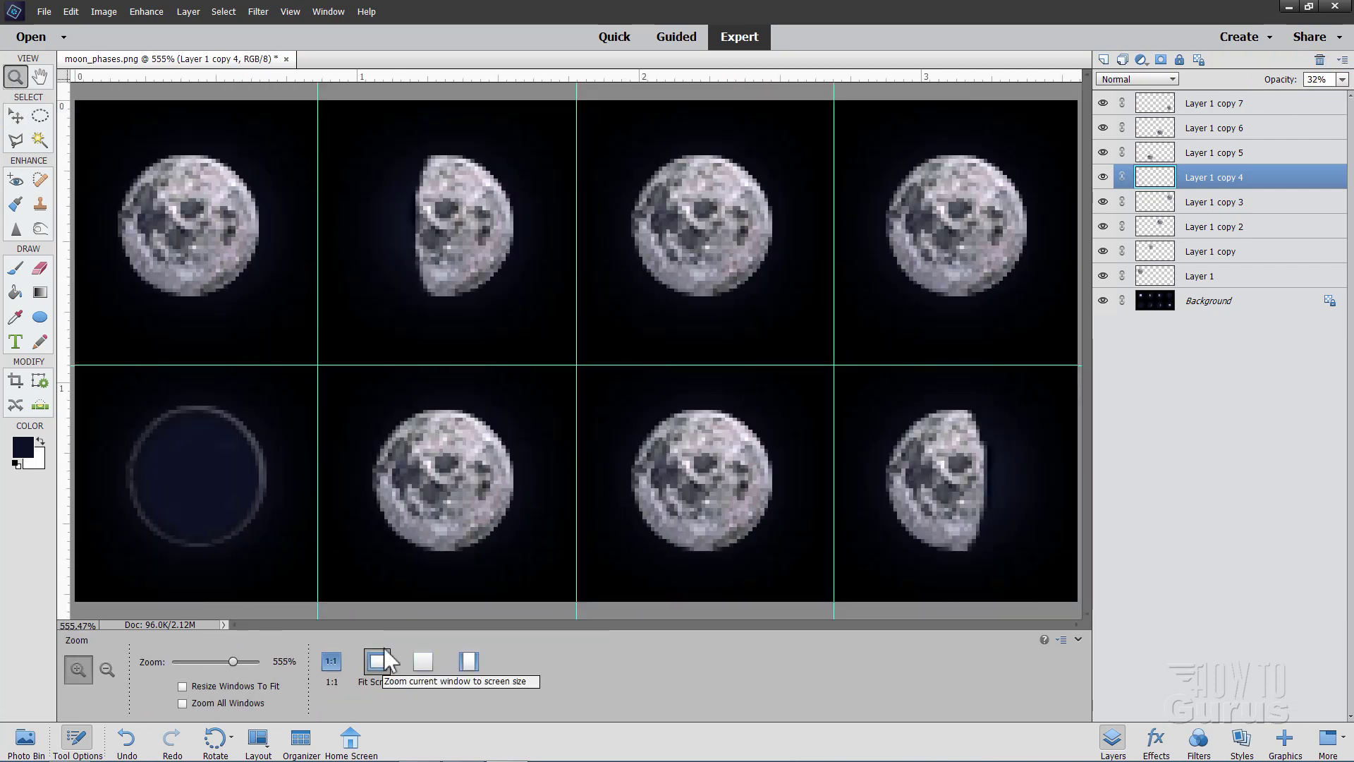
pyautogui.click(19, 120)
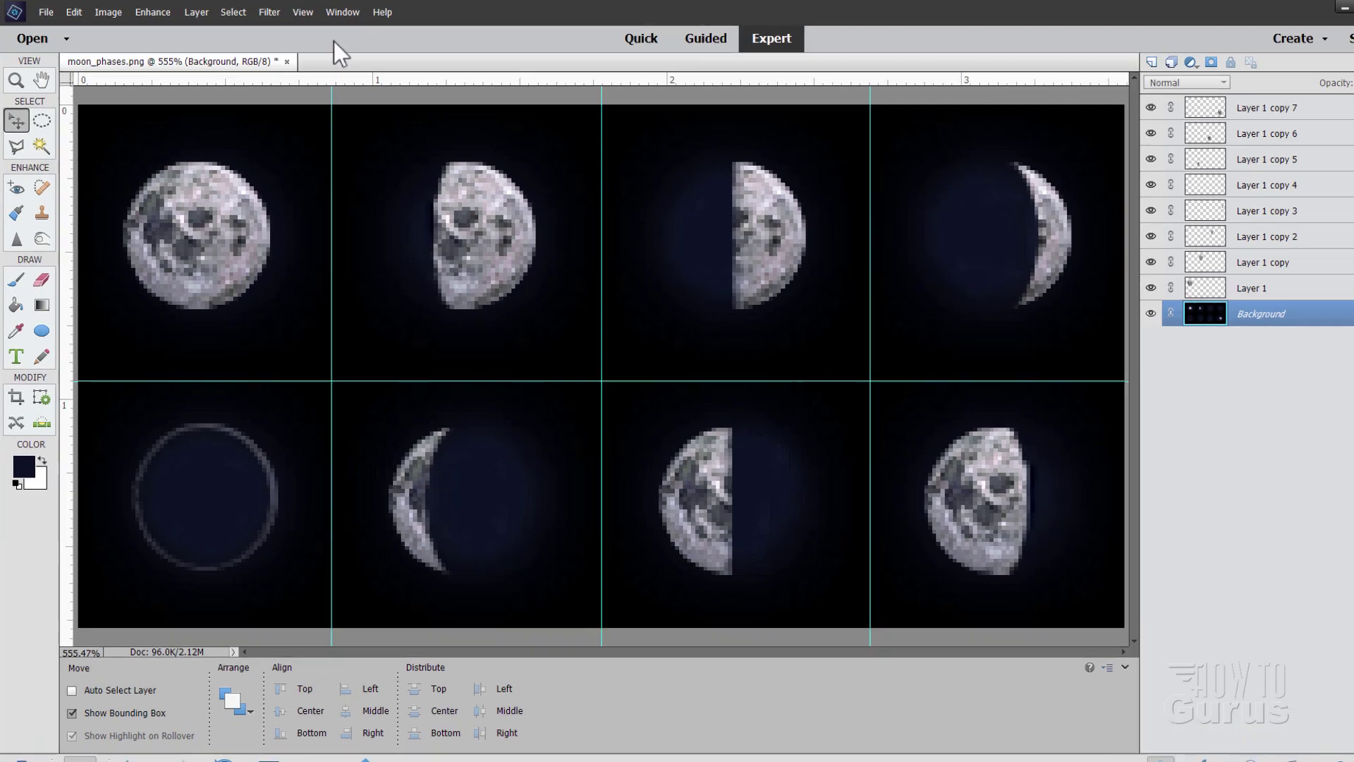
pyautogui.click(290, 12)
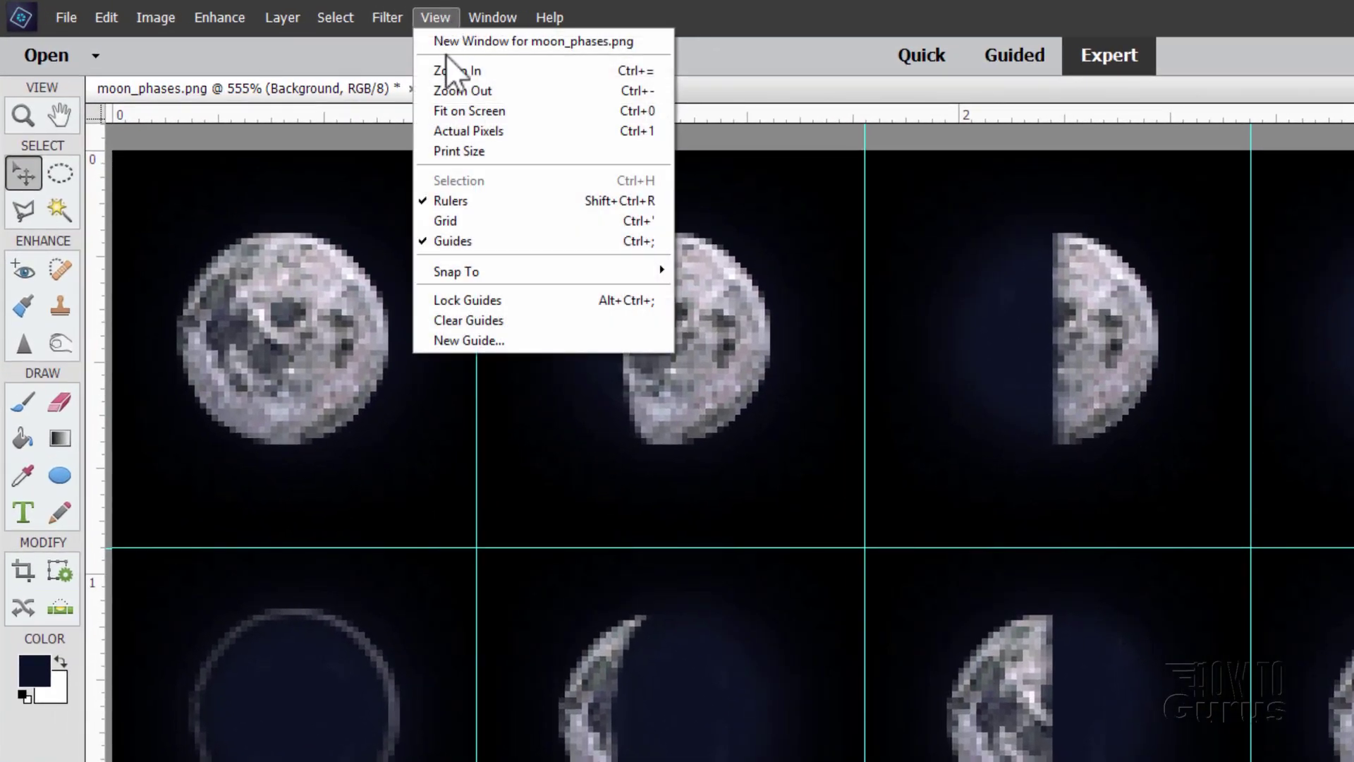
# Clear the guides and save the sheet as PNG, replacing moon_phases.png.
pyautogui.click(487, 320)
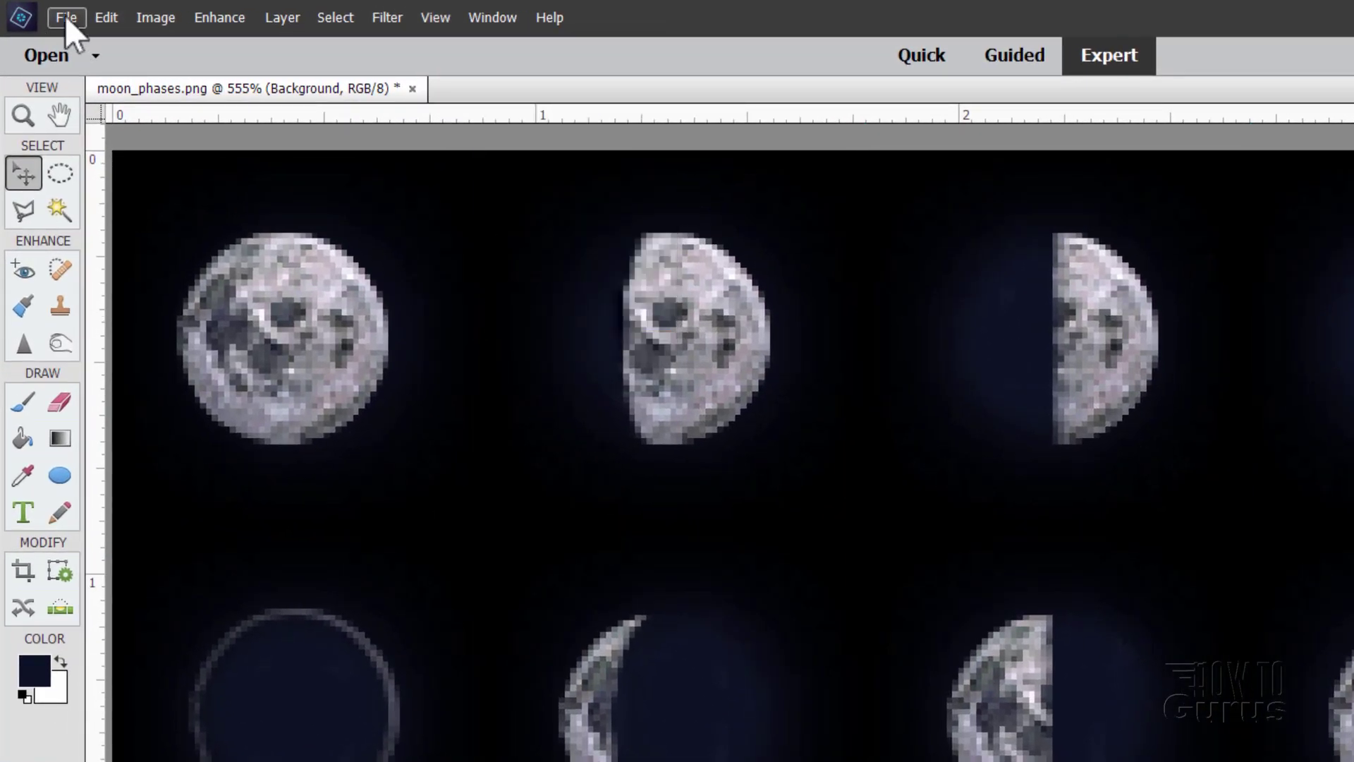
pyautogui.click(64, 15)
pyautogui.click(98, 191)
pyautogui.click(220, 587)
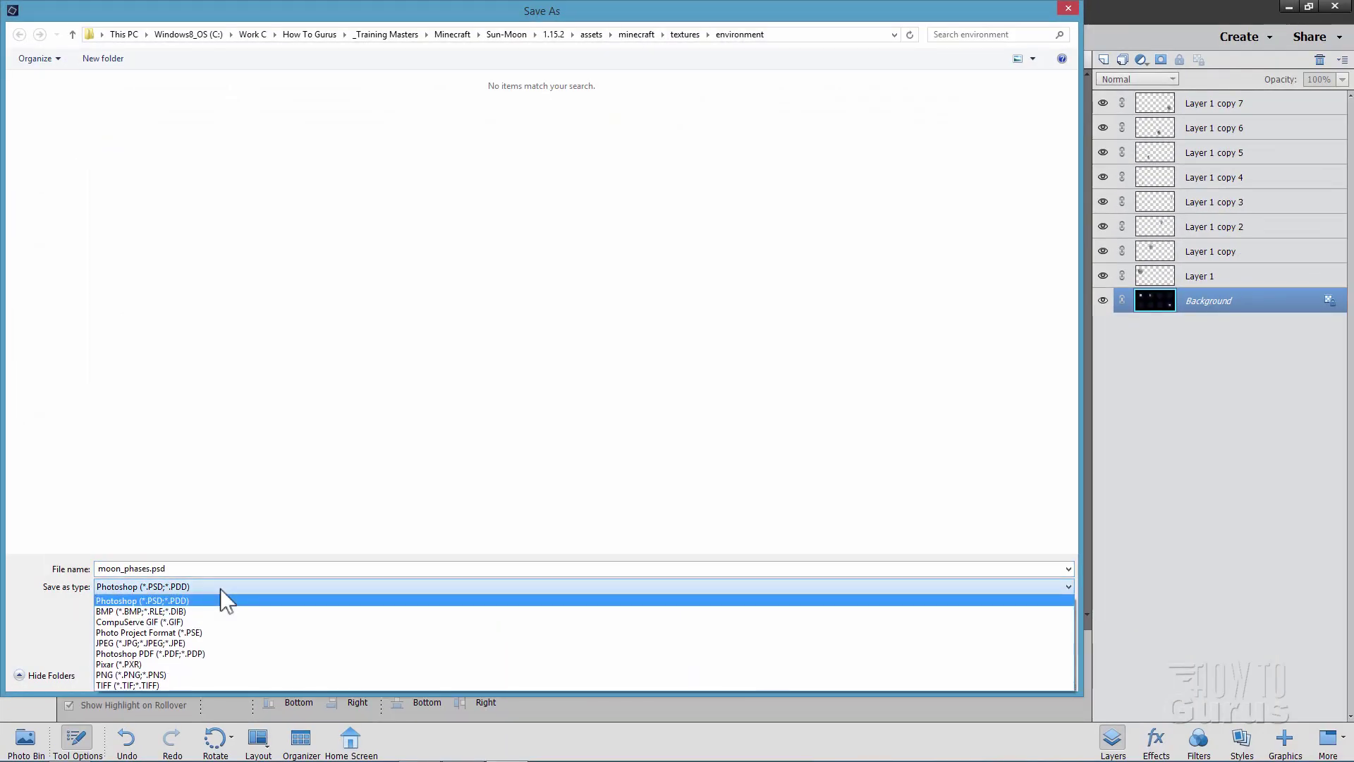
pyautogui.click(177, 673)
pyautogui.click(964, 672)
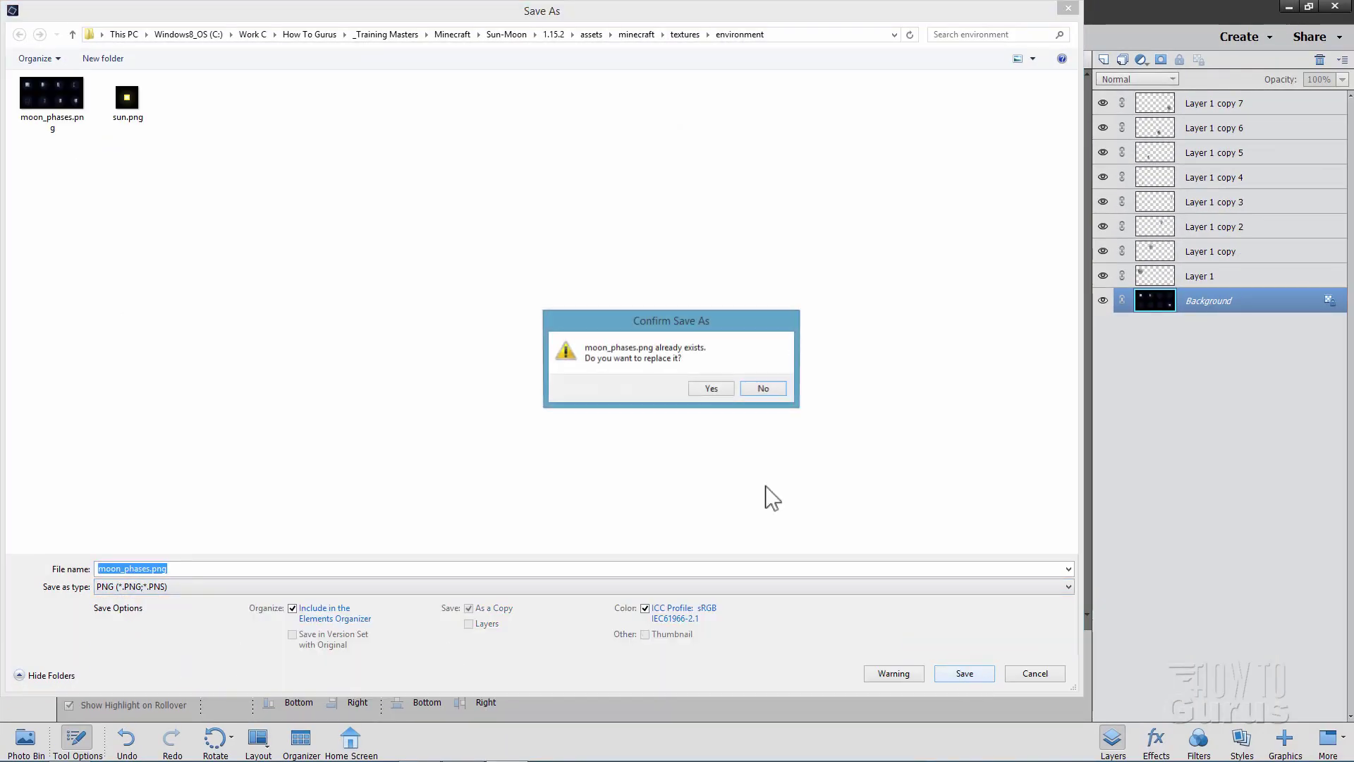
pyautogui.click(709, 389)
pyautogui.press('Return')
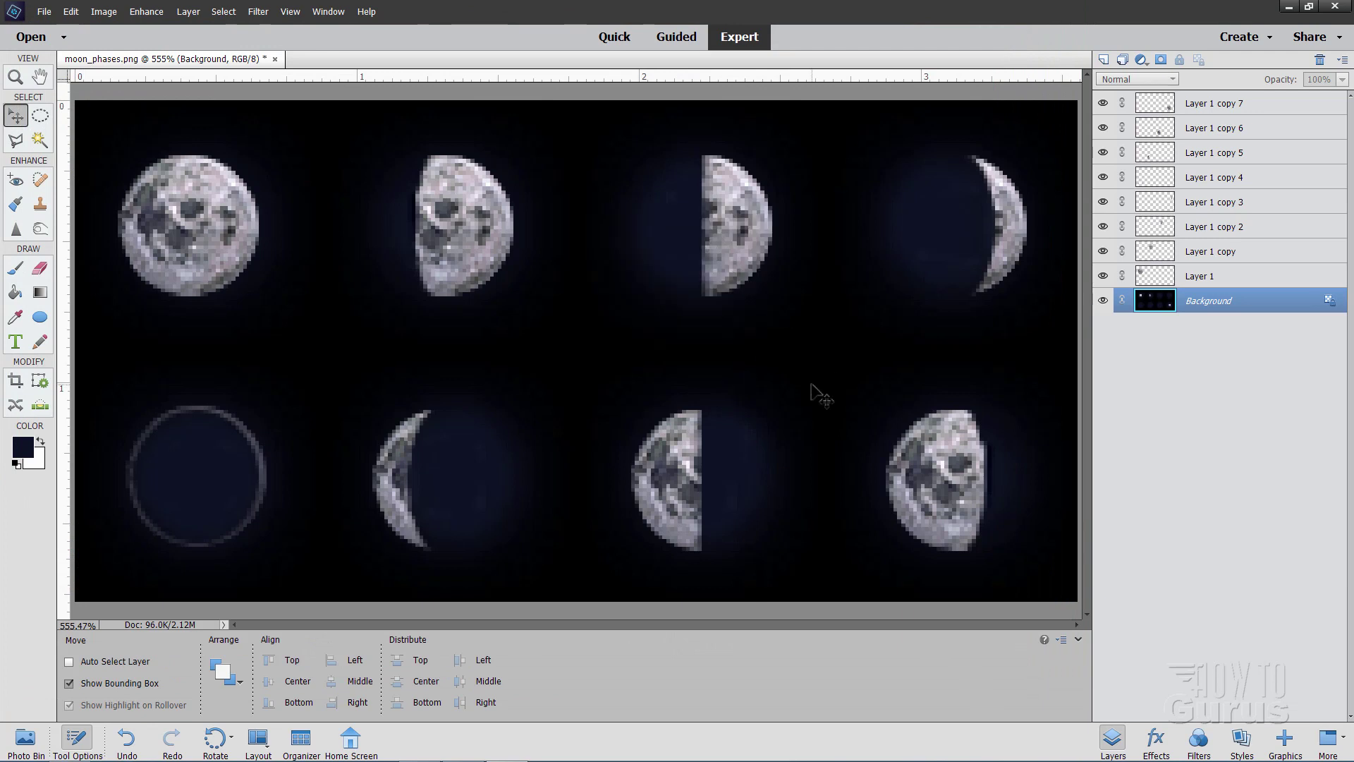
# Close moon_phases.png without saving the layered version.
pyautogui.click(275, 59)
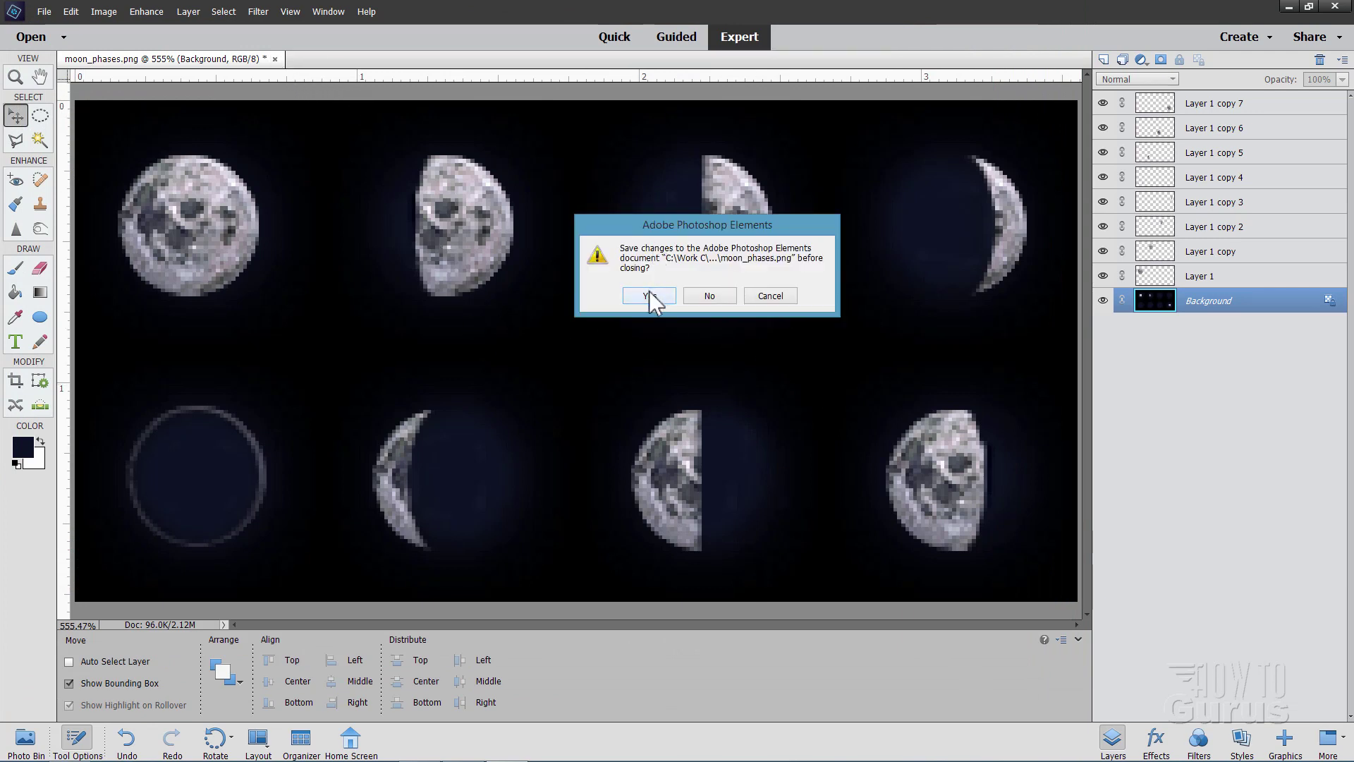
pyautogui.click(688, 299)
pyautogui.click(43, 11)
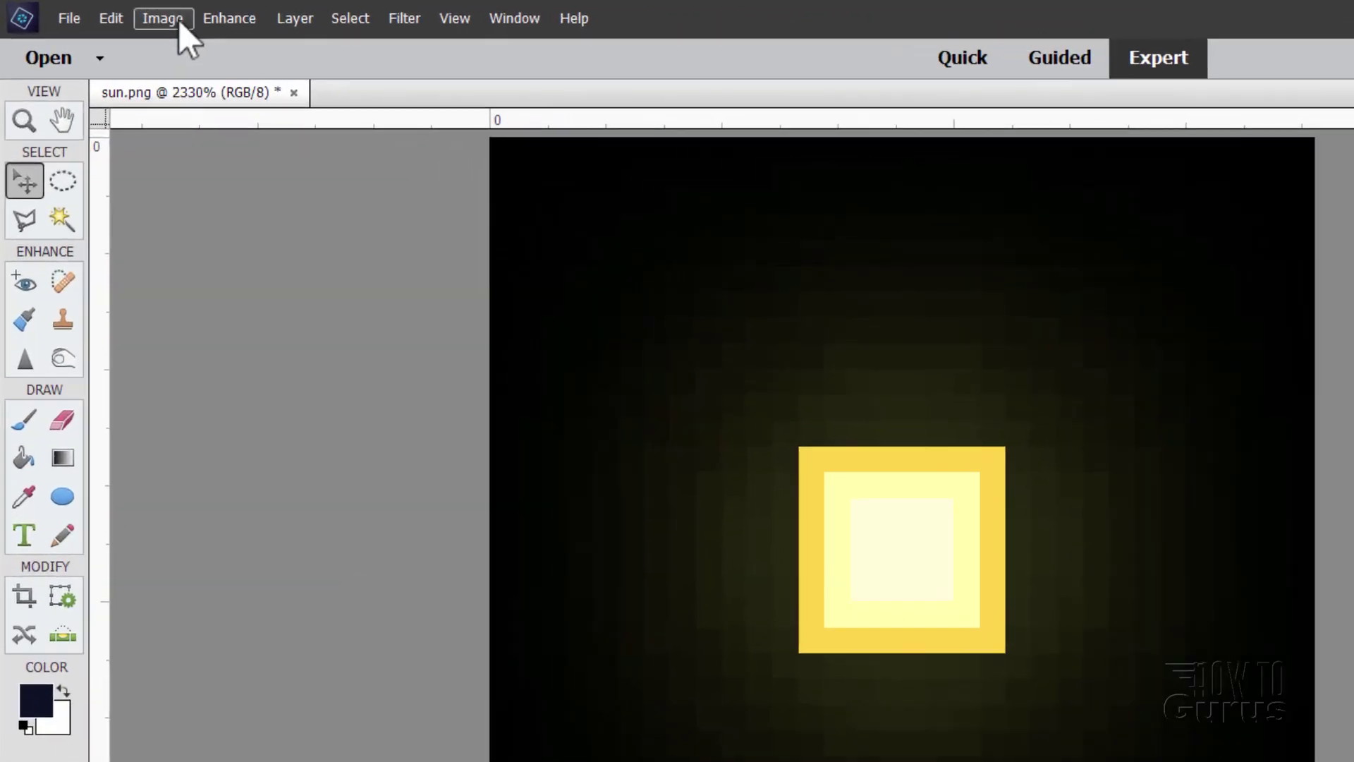
# Resize sun.png to 64 pixels wide with constrained proportions and fit it on screen.
pyautogui.click(106, 12)
pyautogui.moveTo(260, 192)
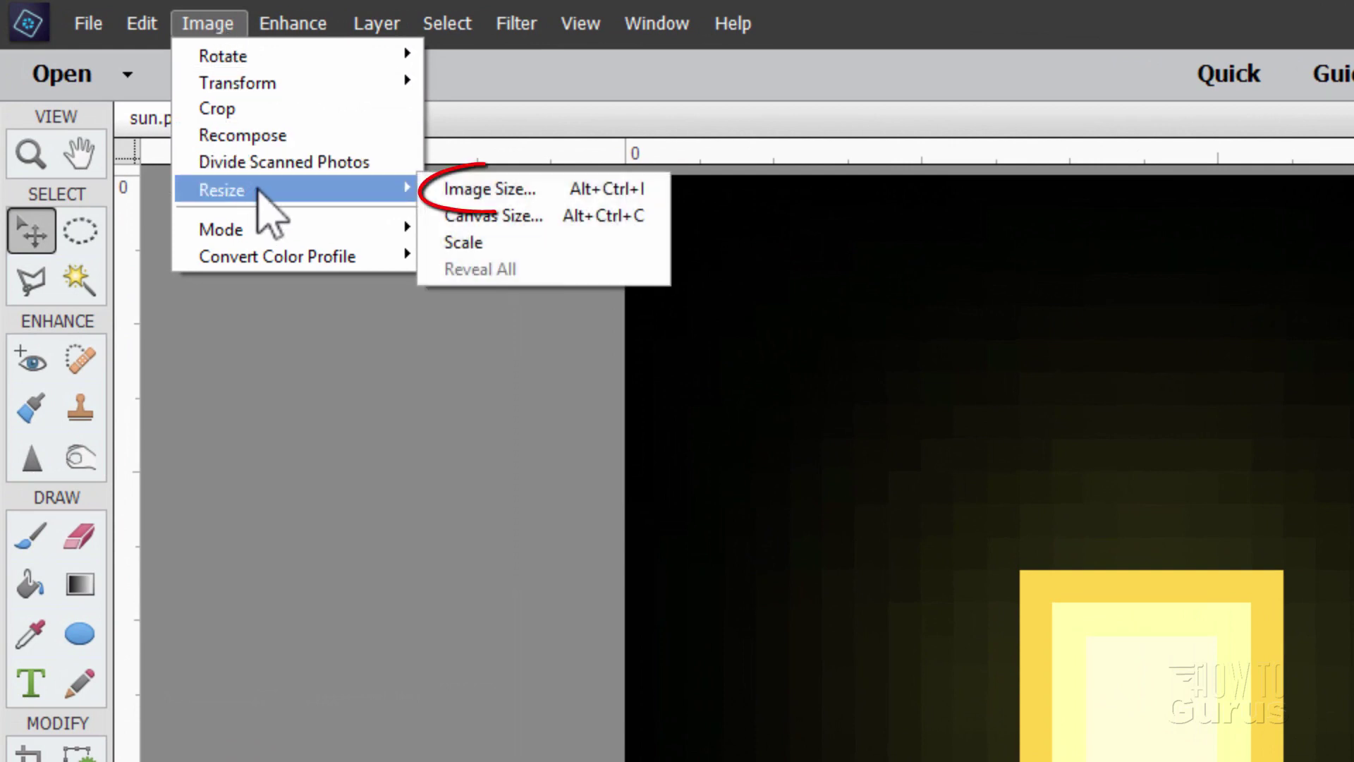
pyautogui.click(433, 189)
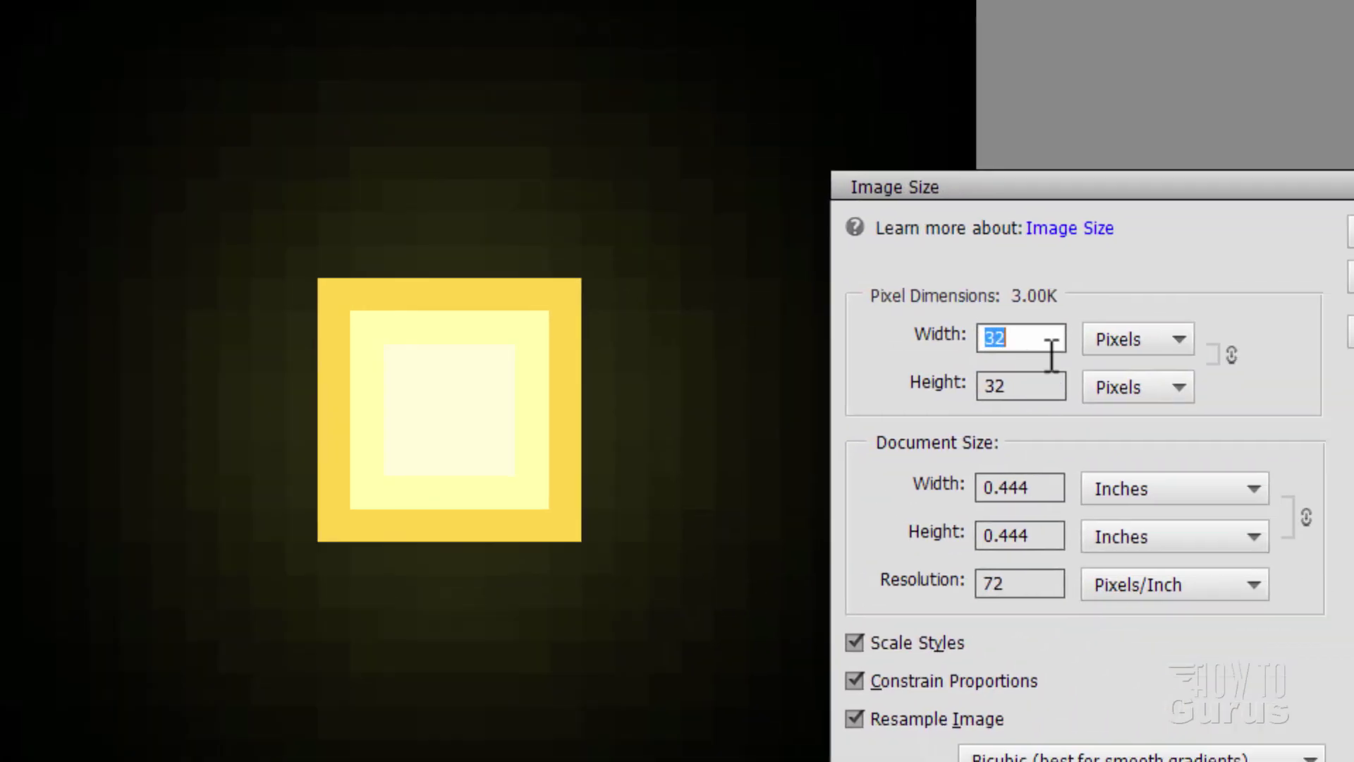
pyautogui.write('64')
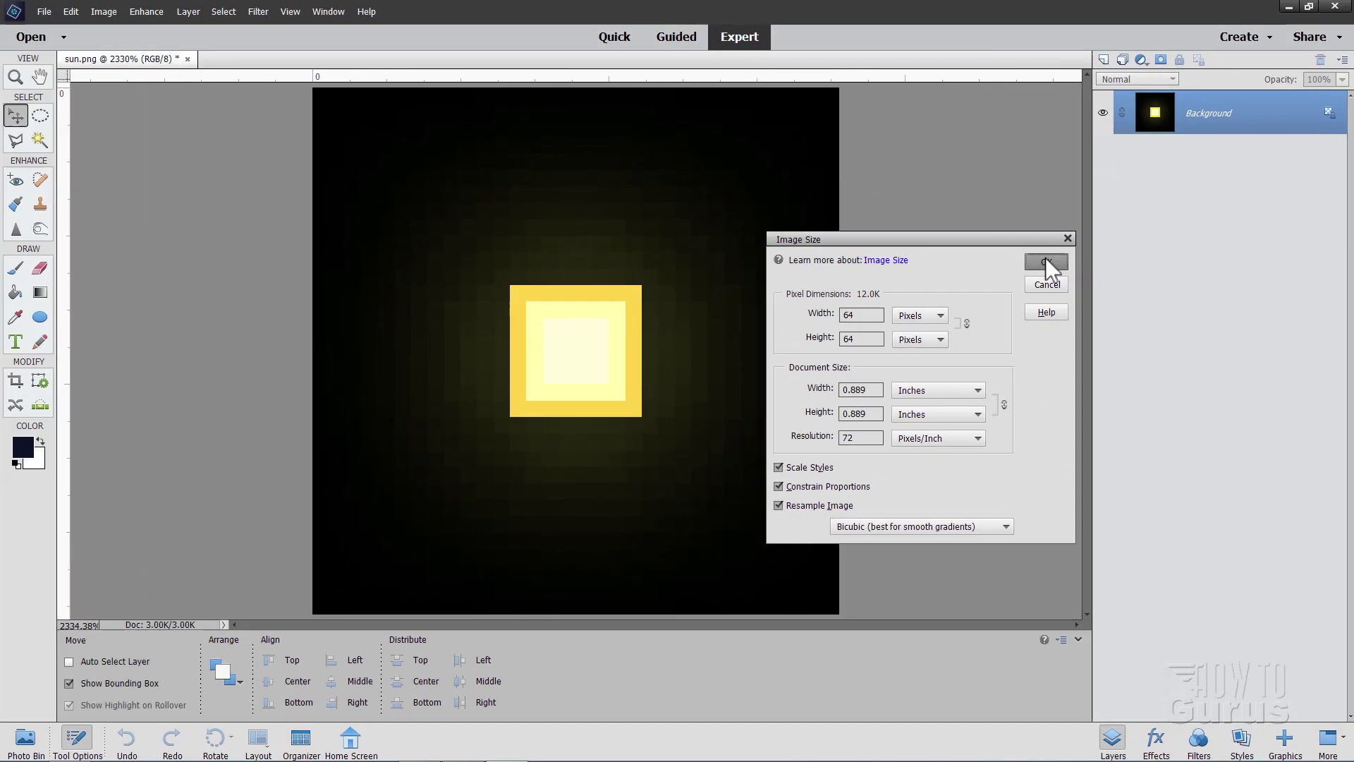
pyautogui.click(1177, 143)
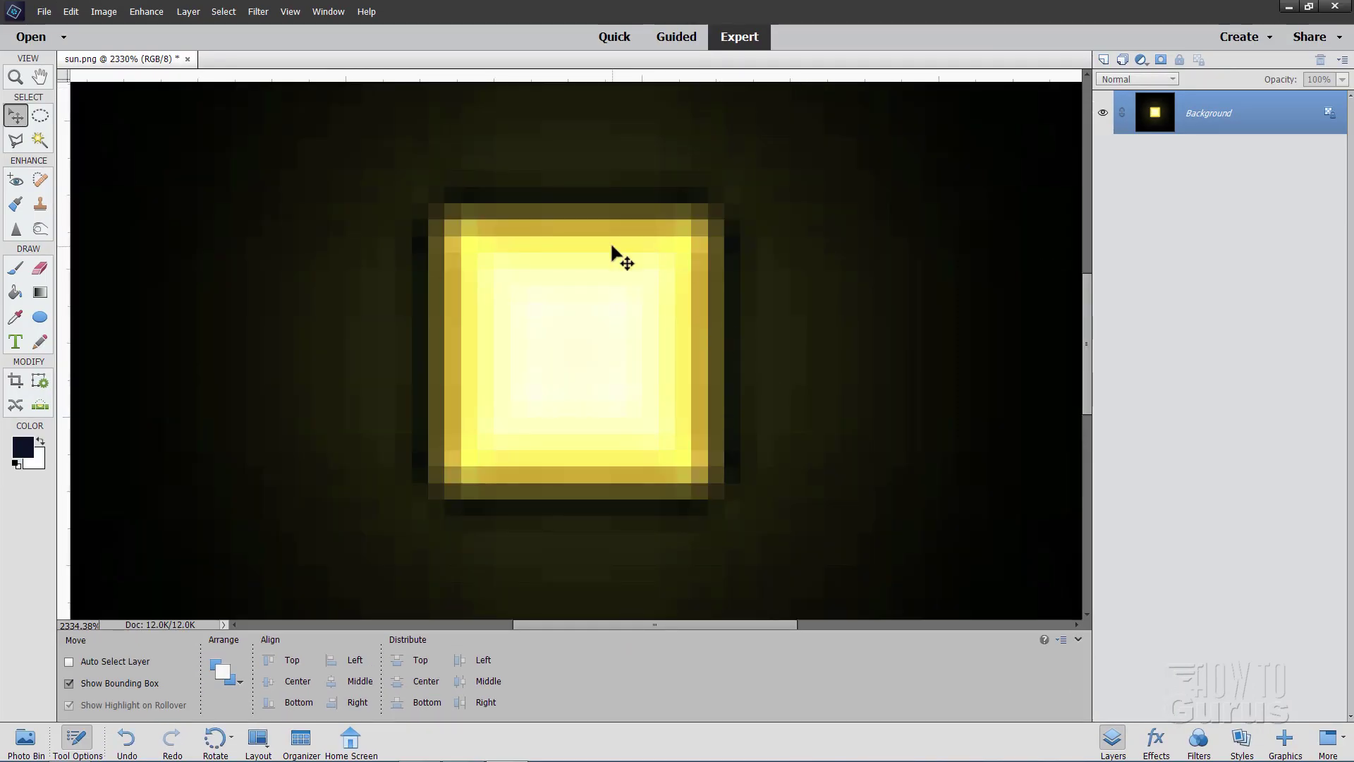
pyautogui.click(15, 76)
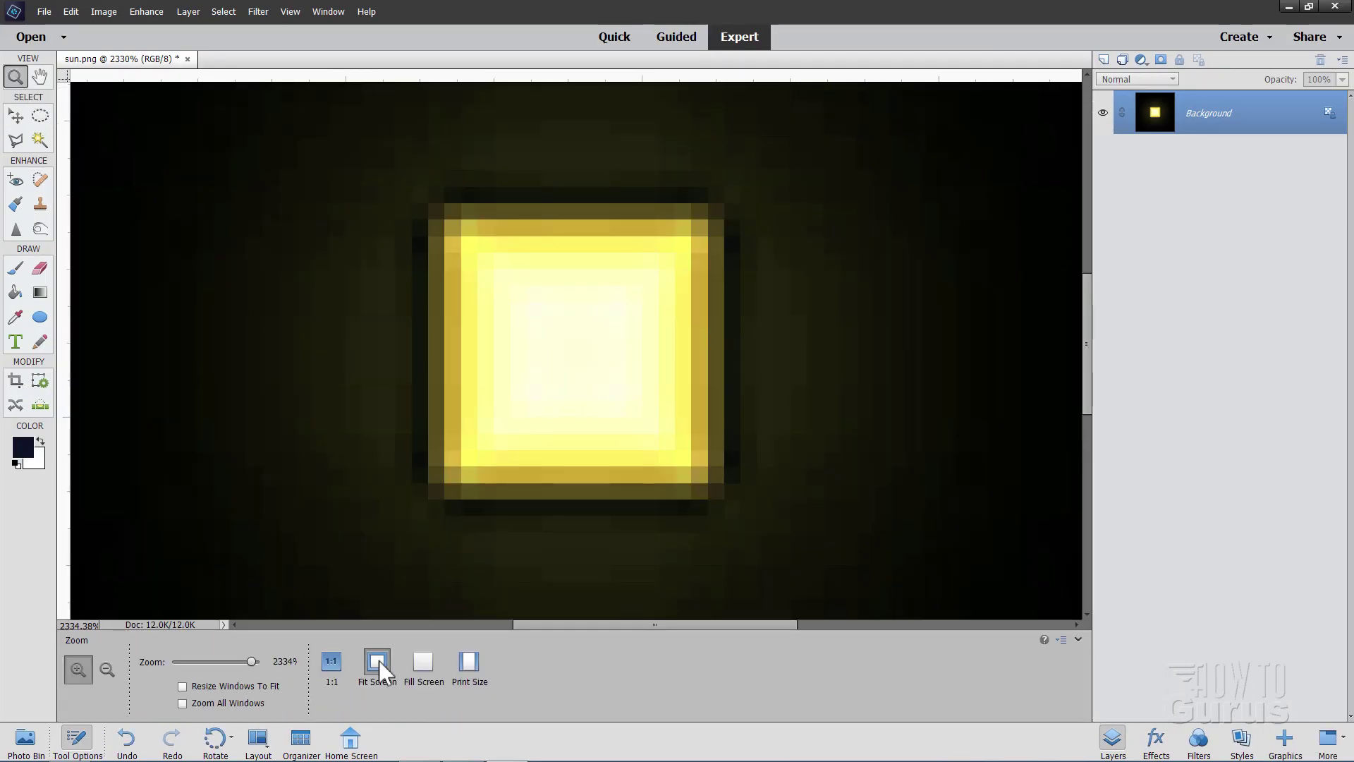
pyautogui.click(379, 660)
pyautogui.click(15, 115)
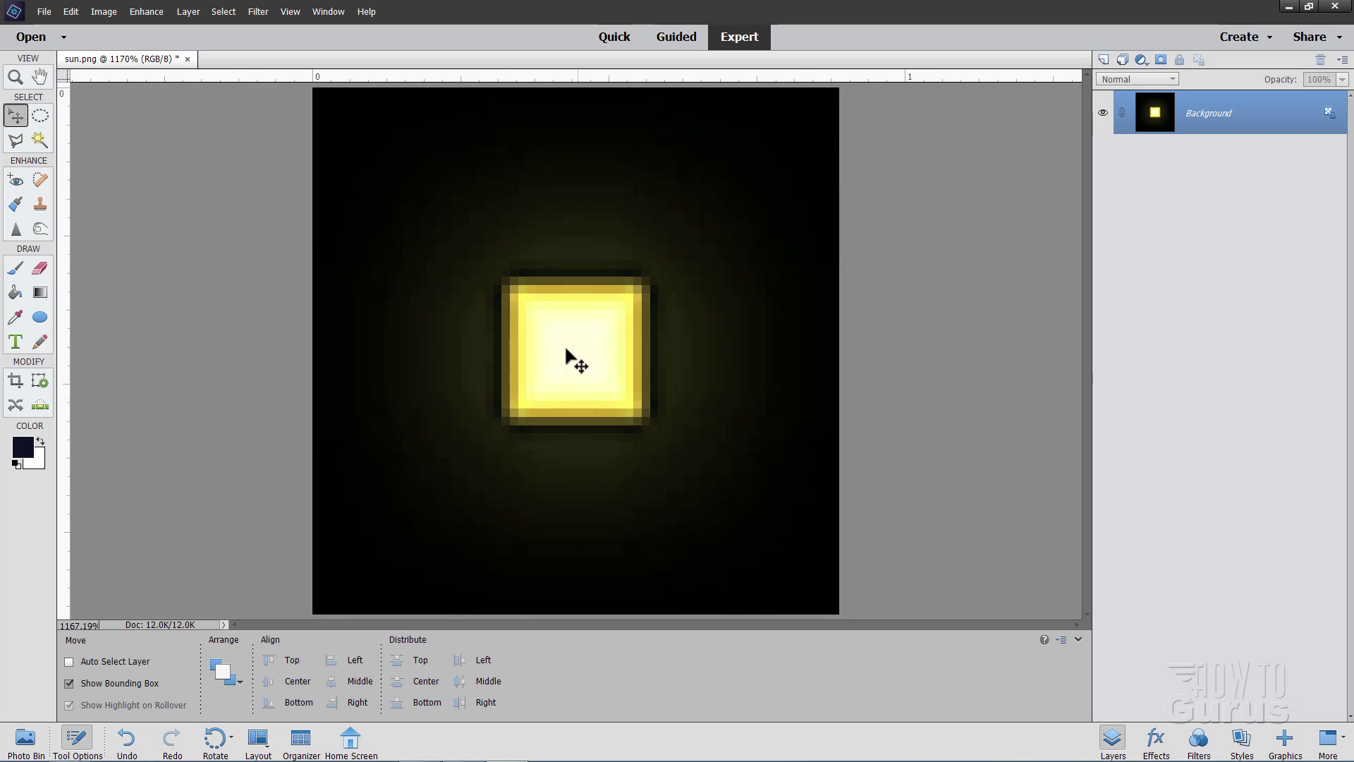
# Set the gradient's right-end colour stop to a dark olive sampled from the image.
pyautogui.press('g')
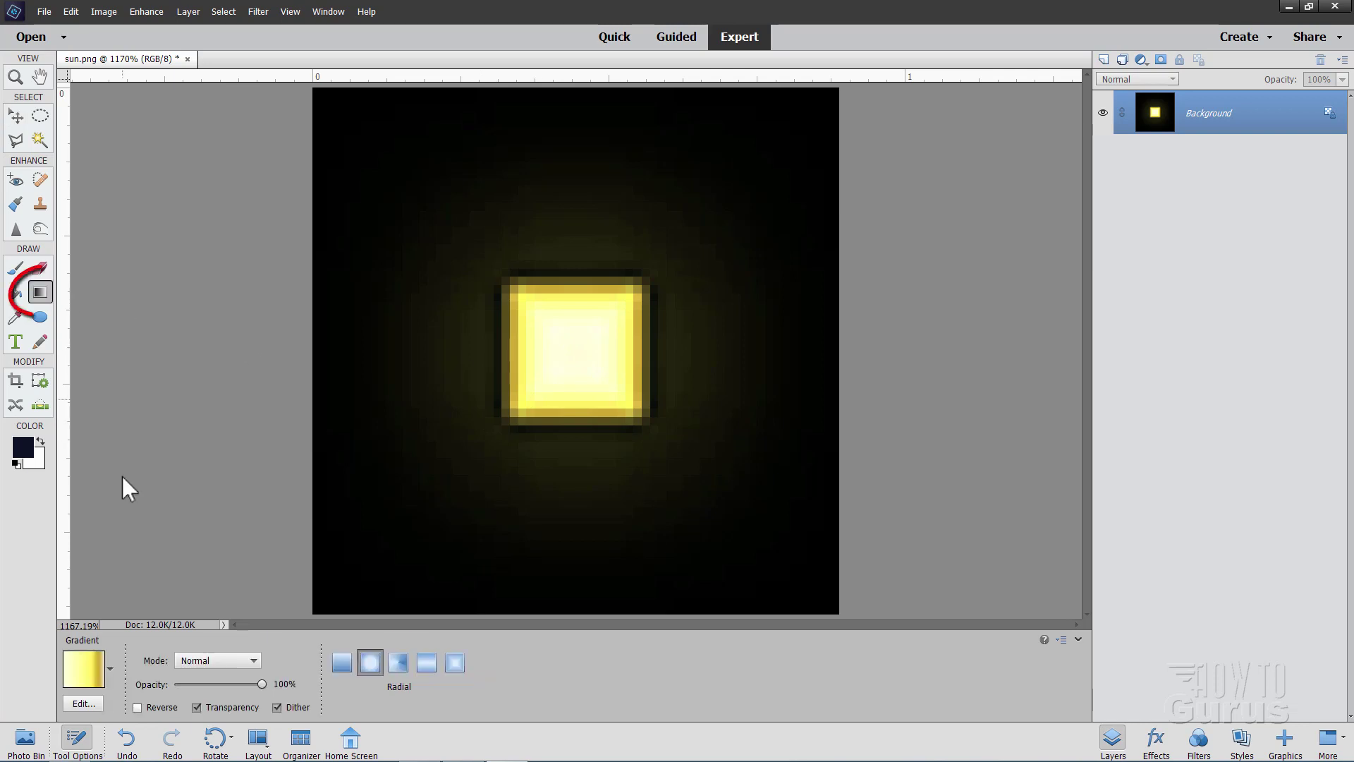
pyautogui.click(79, 670)
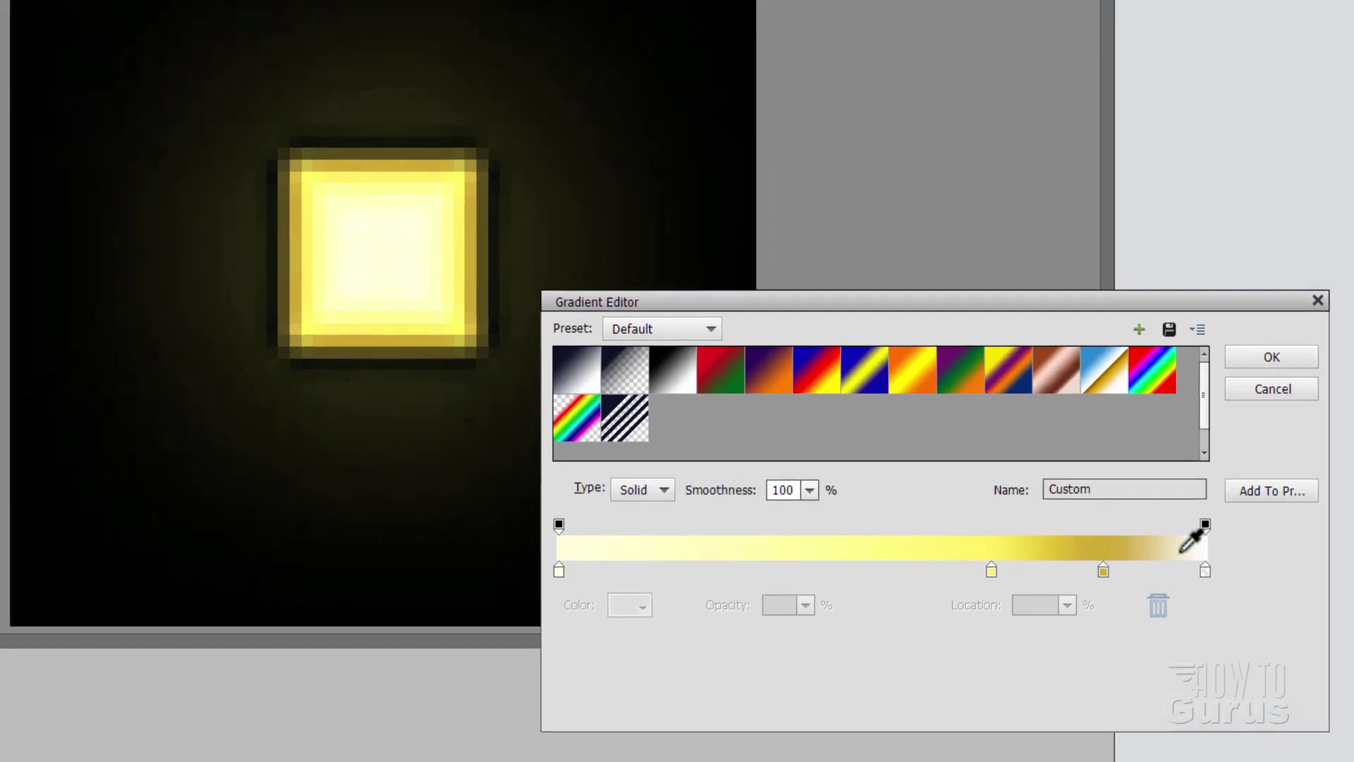
pyautogui.click(1156, 543)
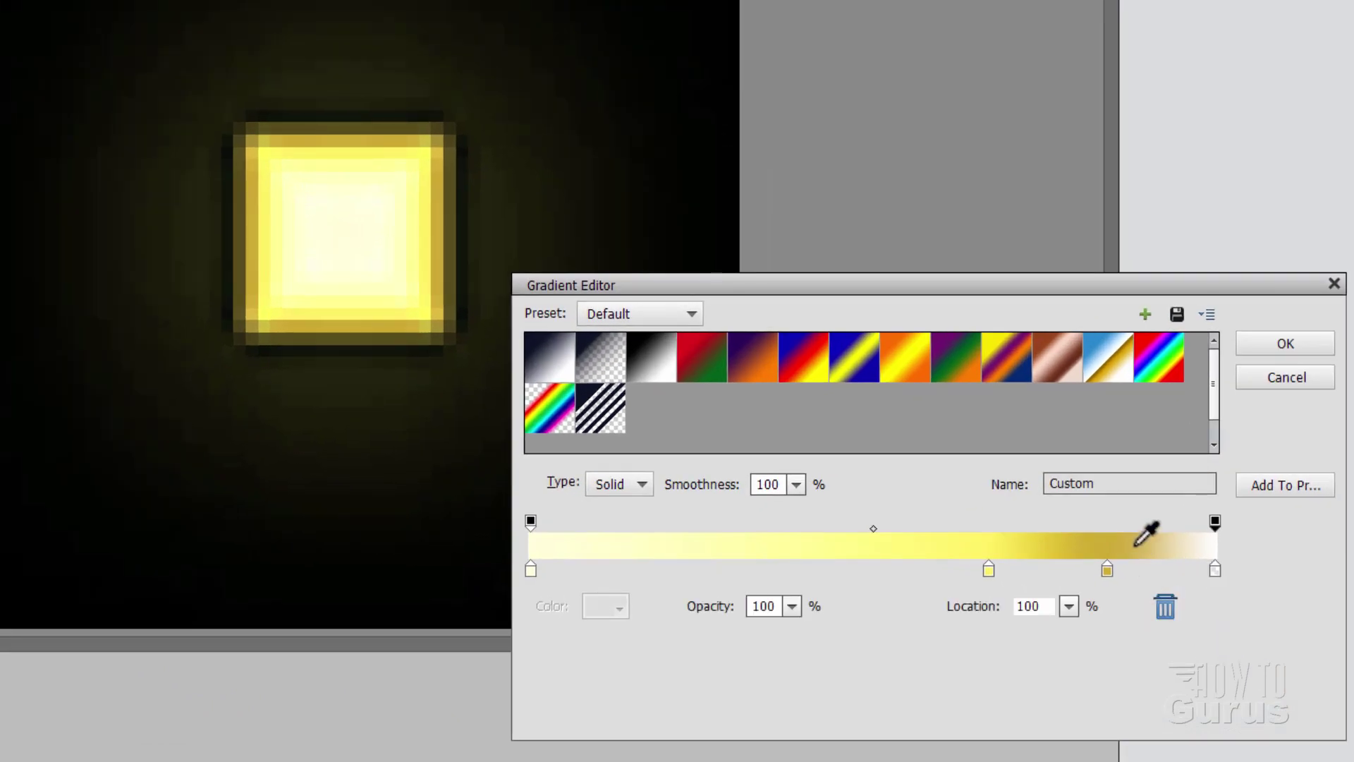
pyautogui.click(1215, 570)
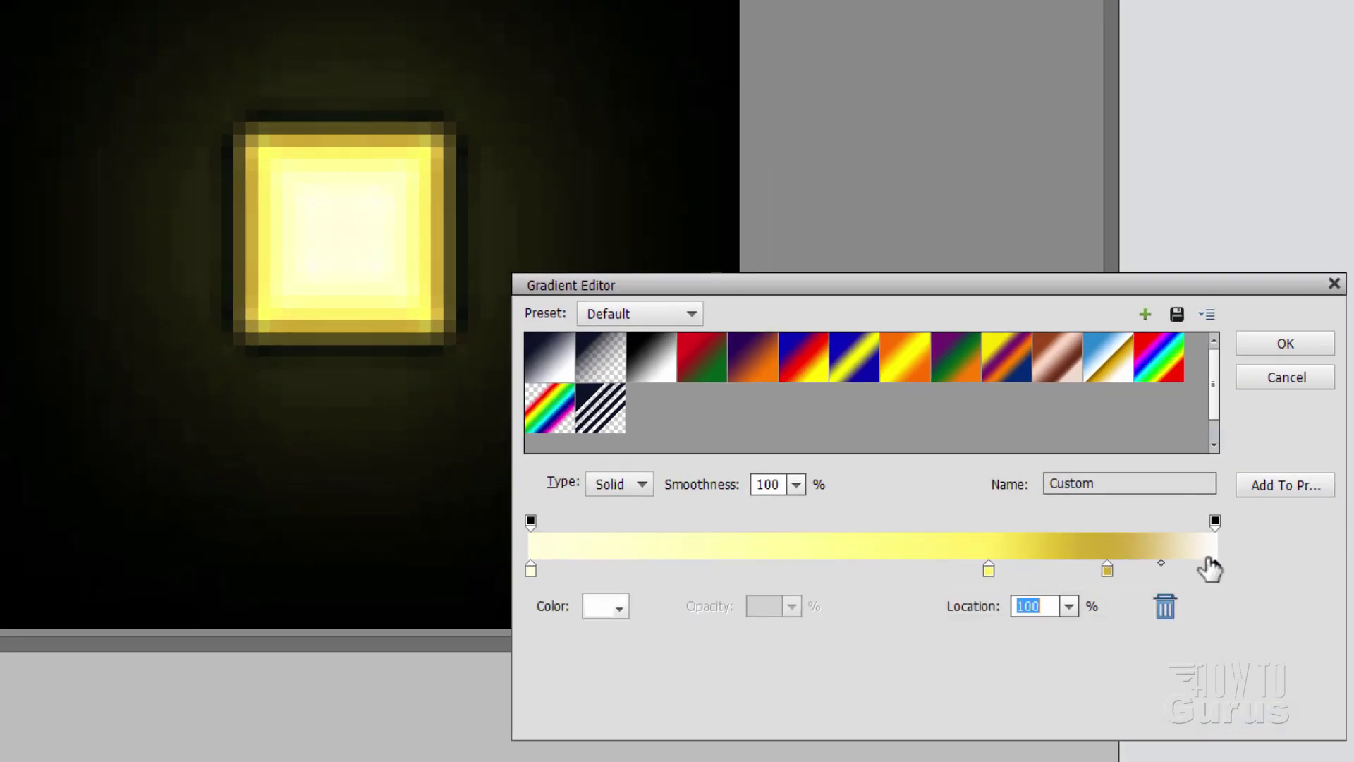
pyautogui.click(240, 242)
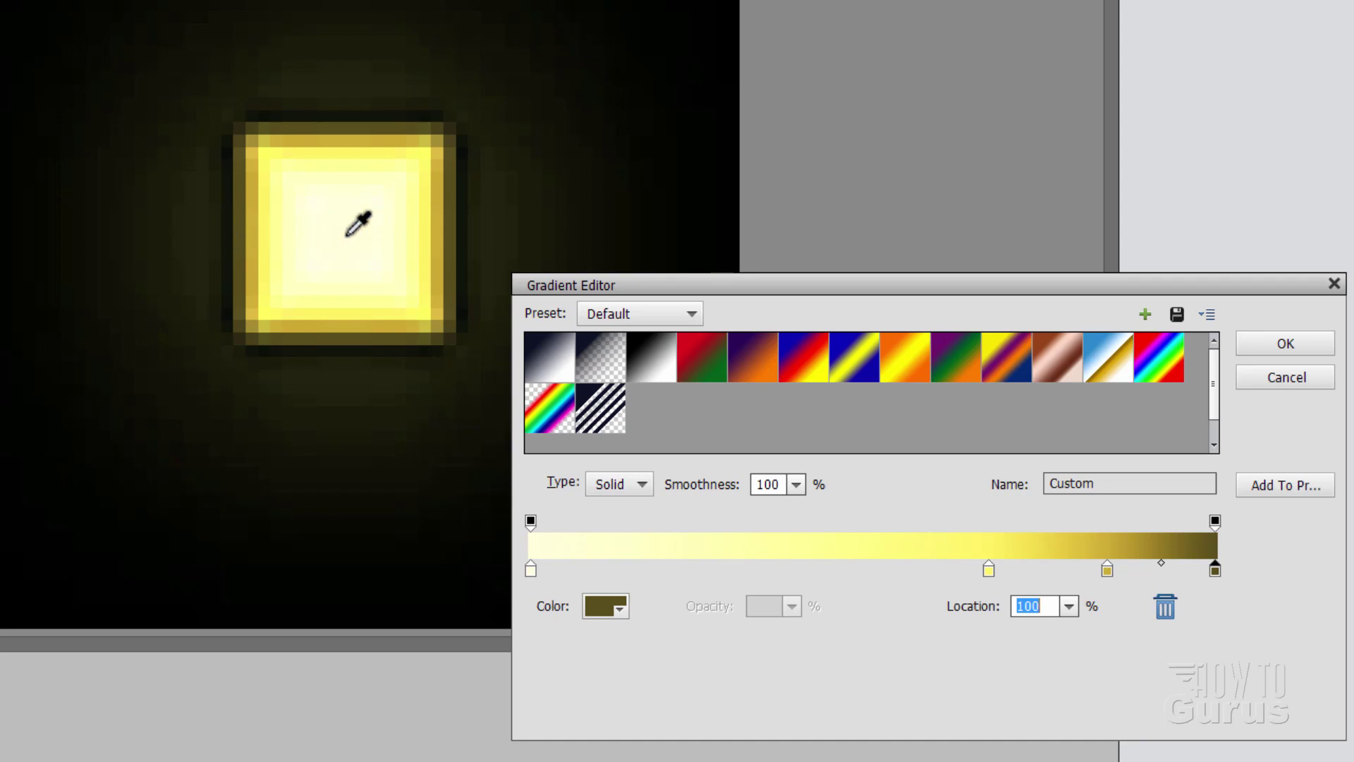
pyautogui.click(1271, 352)
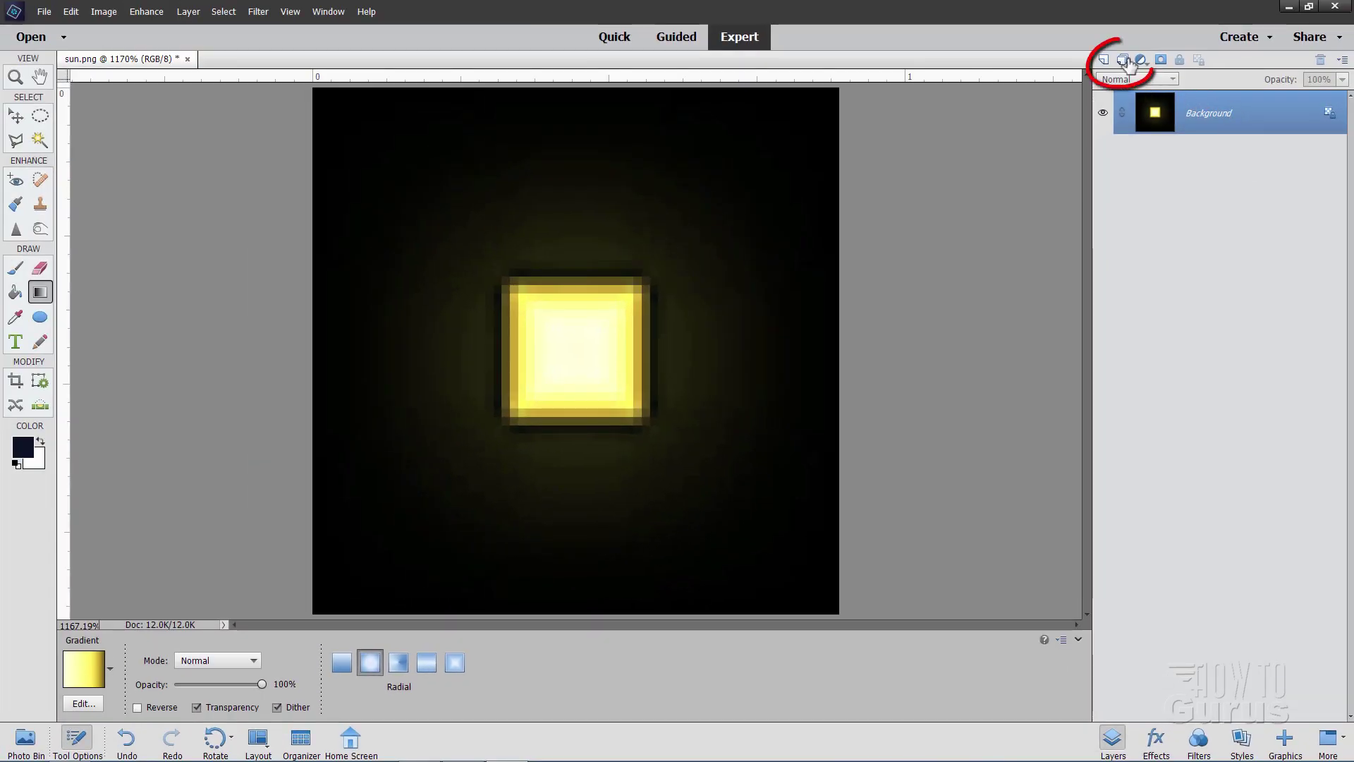
# Add an empty Layer 1 and place guide pairs through the image centre and above-left of the sun.
pyautogui.click(1123, 61)
pyautogui.click(15, 116)
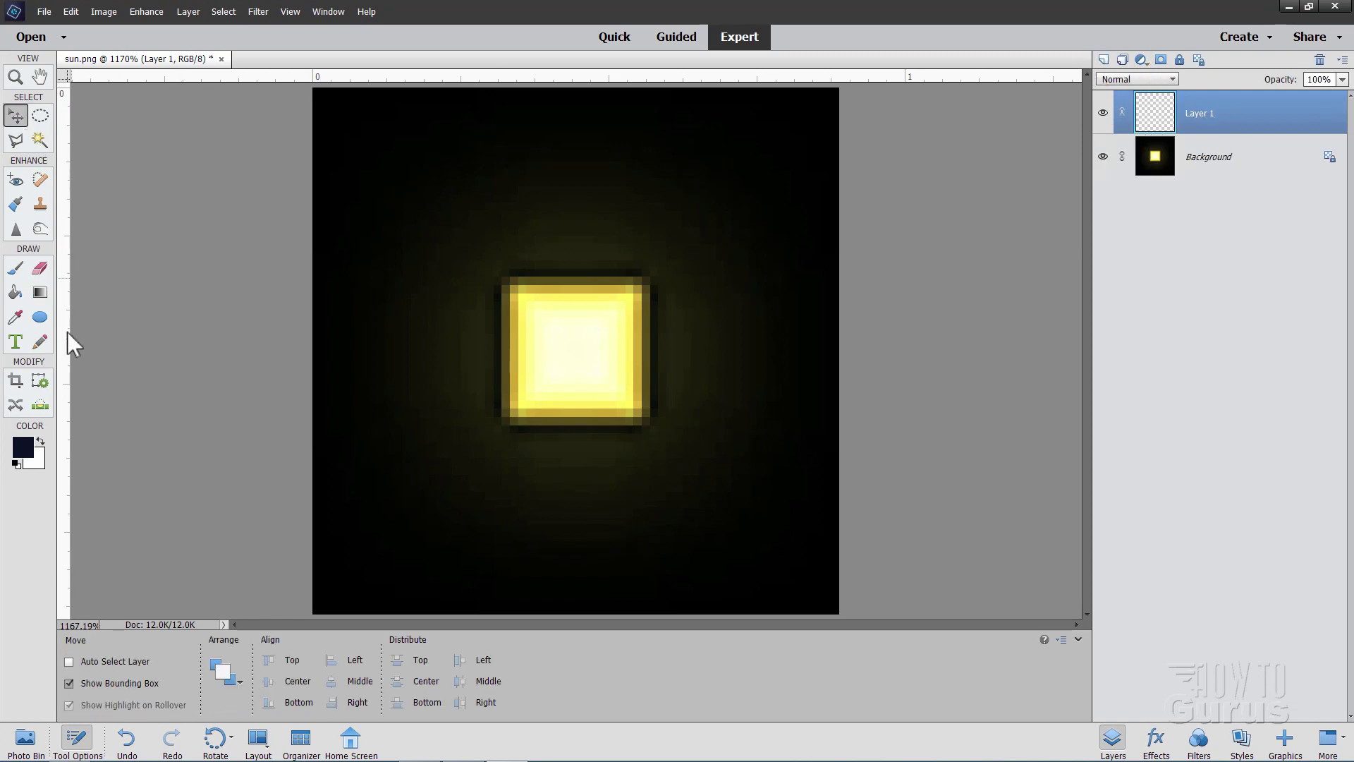
pyautogui.moveTo(150, 360); pyautogui.dragTo(566, 396)
pyautogui.moveTo(759, 75); pyautogui.dragTo(580, 350)
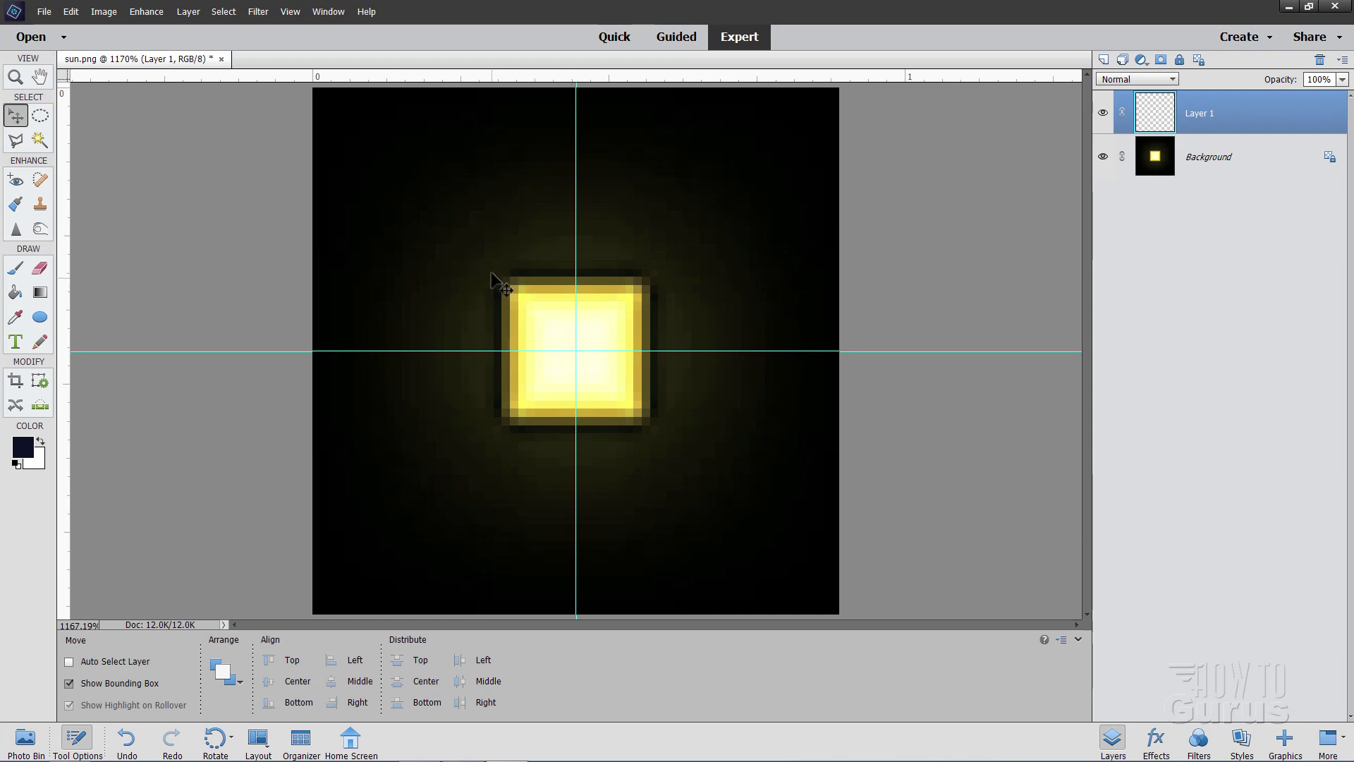
pyautogui.moveTo(765, 76); pyautogui.dragTo(764, 202)
pyautogui.moveTo(65, 493); pyautogui.dragTo(429, 441)
# Select a circle from the upper-left guide crossing and fill it with a radial gradient from the centre.
pyautogui.click(41, 115)
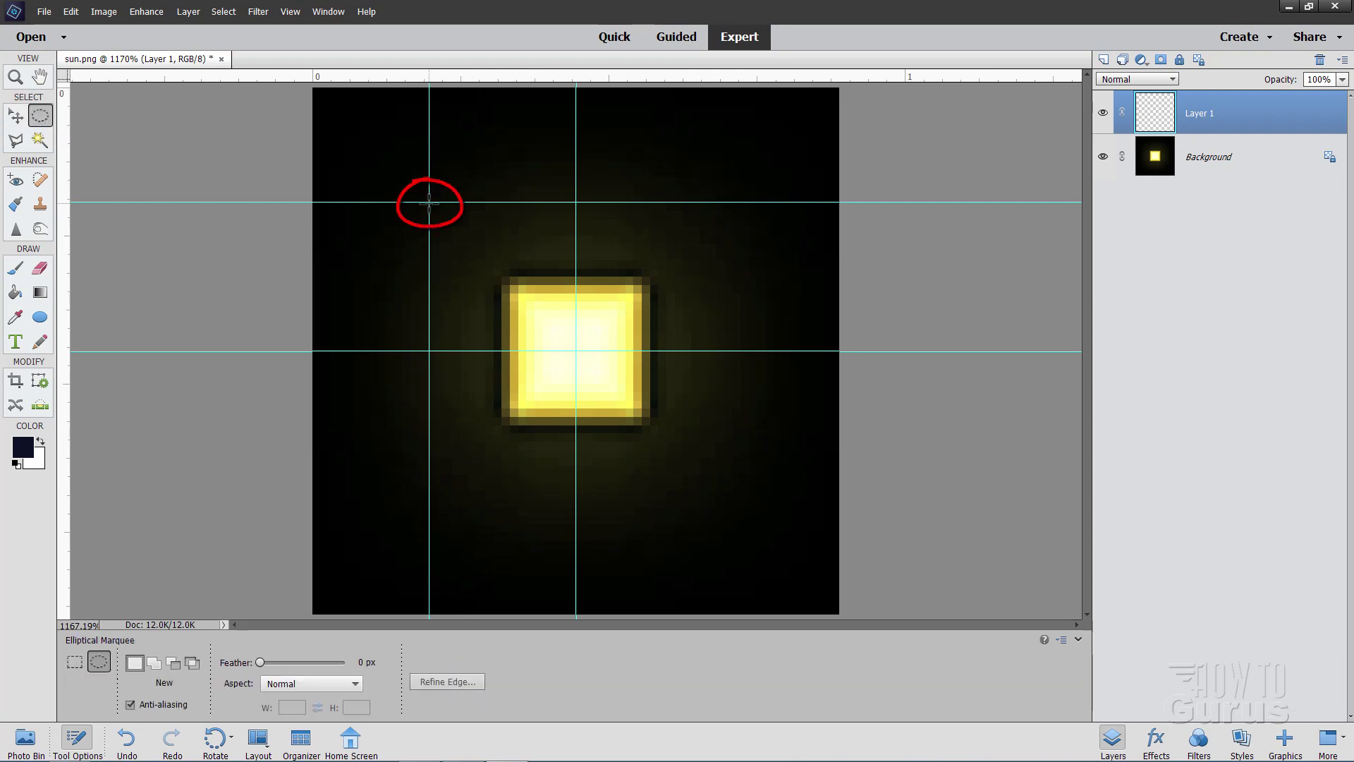
pyautogui.moveTo(434, 206); pyautogui.dragTo(722, 492)
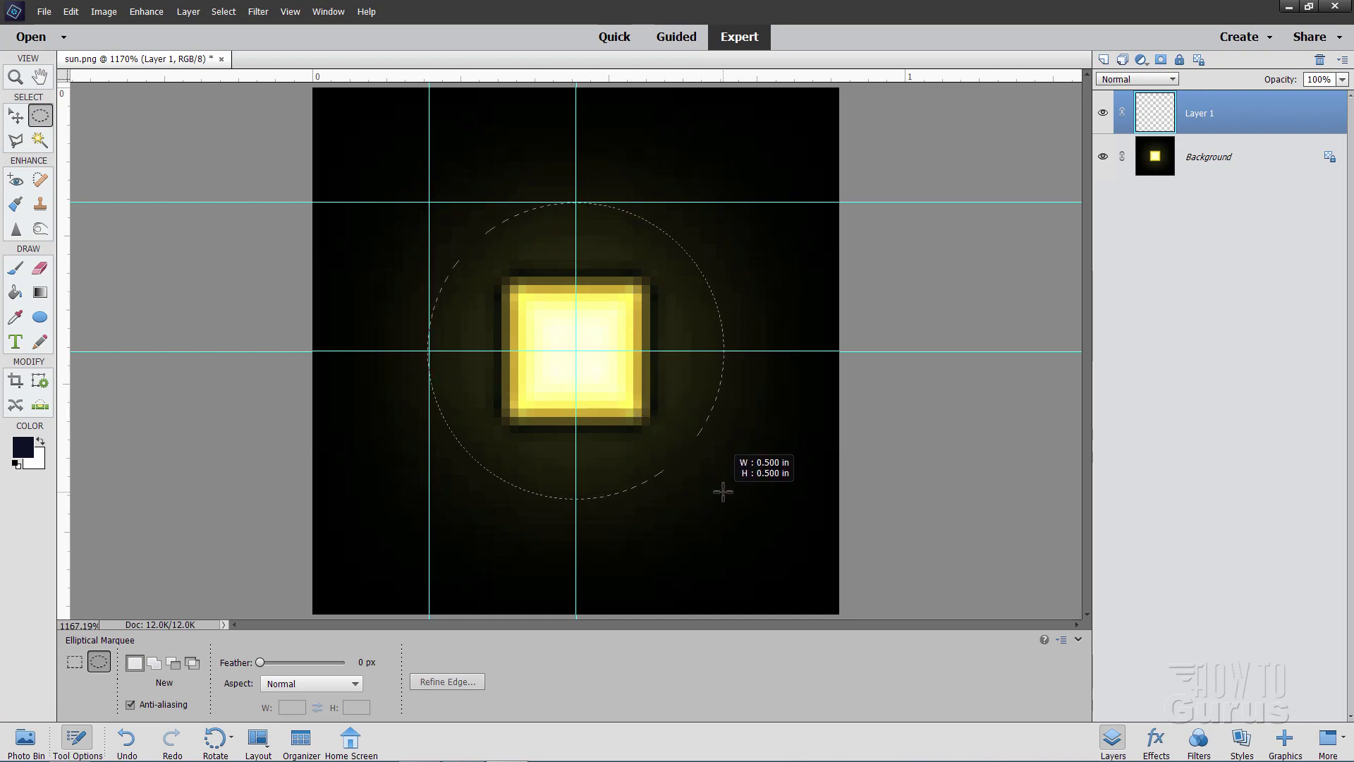
pyautogui.moveTo(722, 491); pyautogui.dragTo(722, 492)
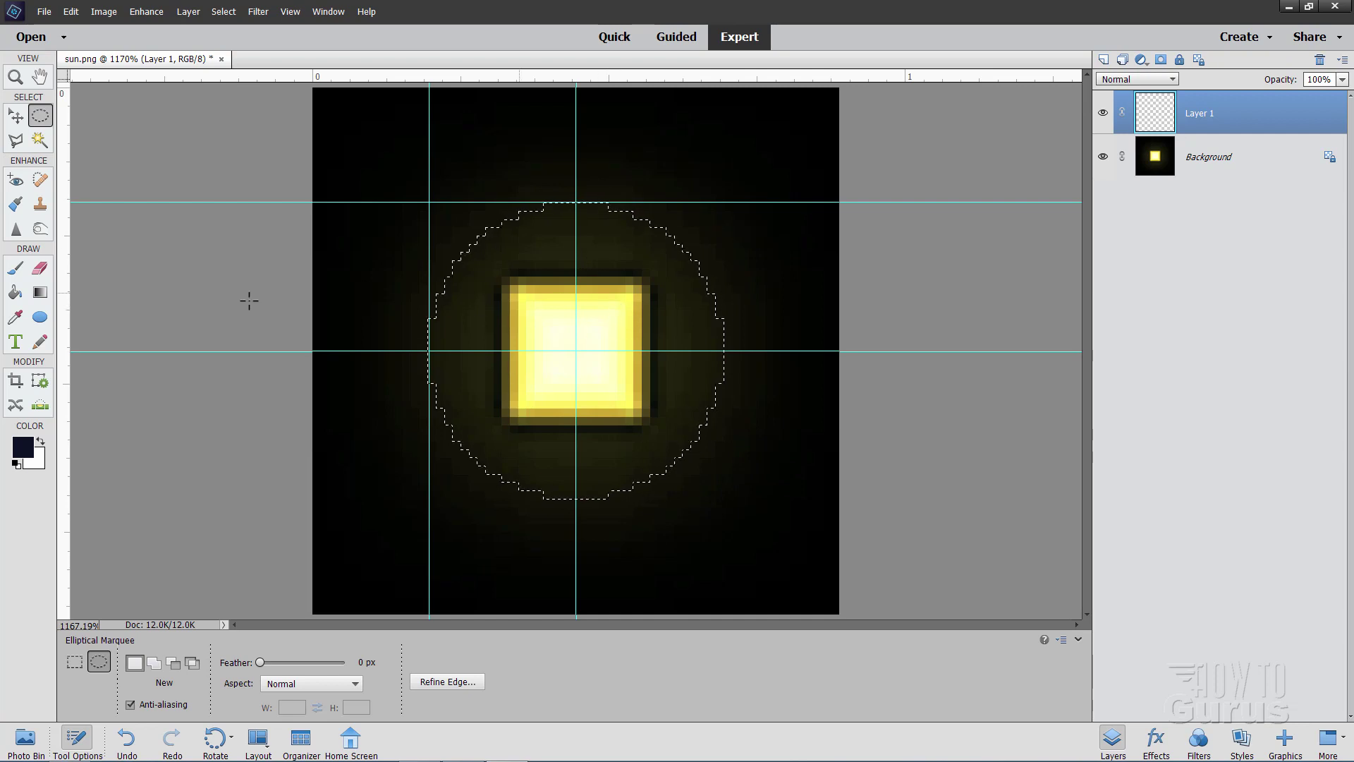
pyautogui.click(40, 292)
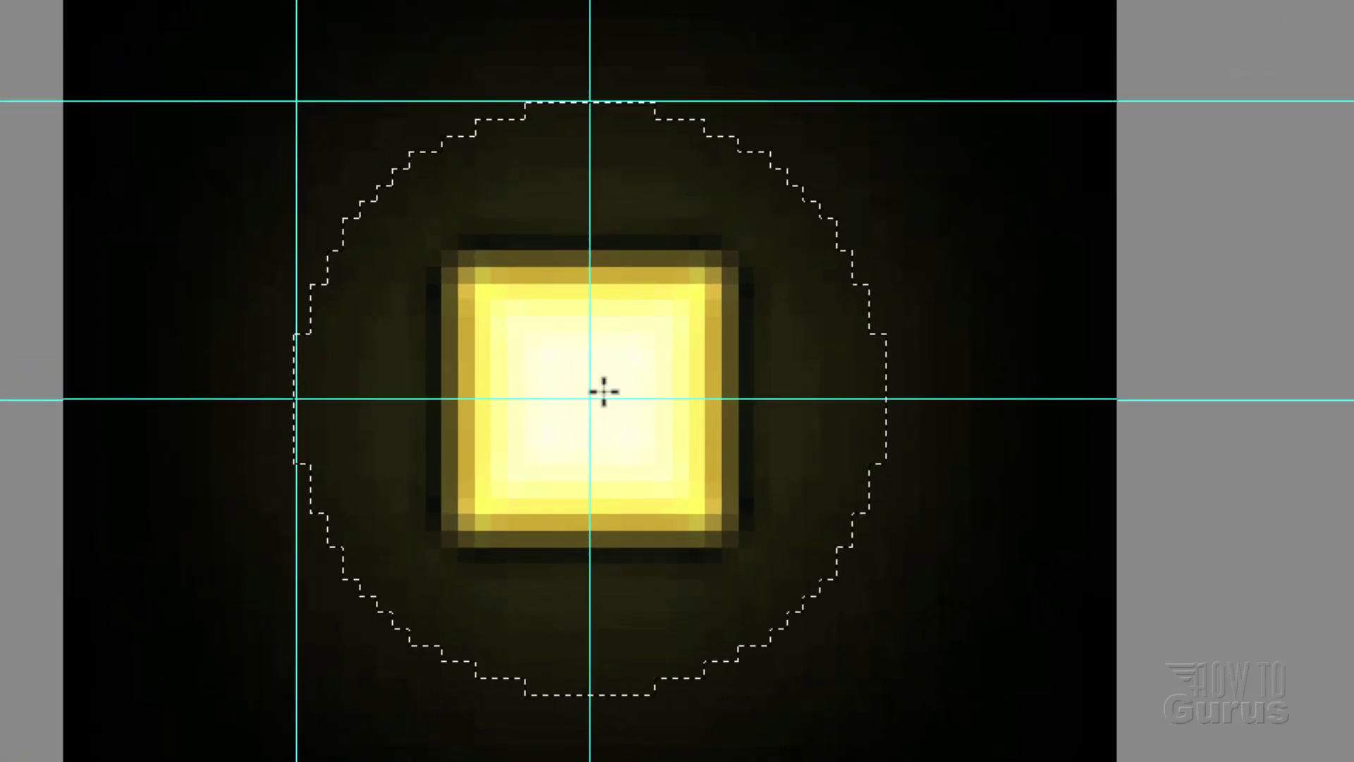
pyautogui.moveTo(591, 397); pyautogui.dragTo(816, 199)
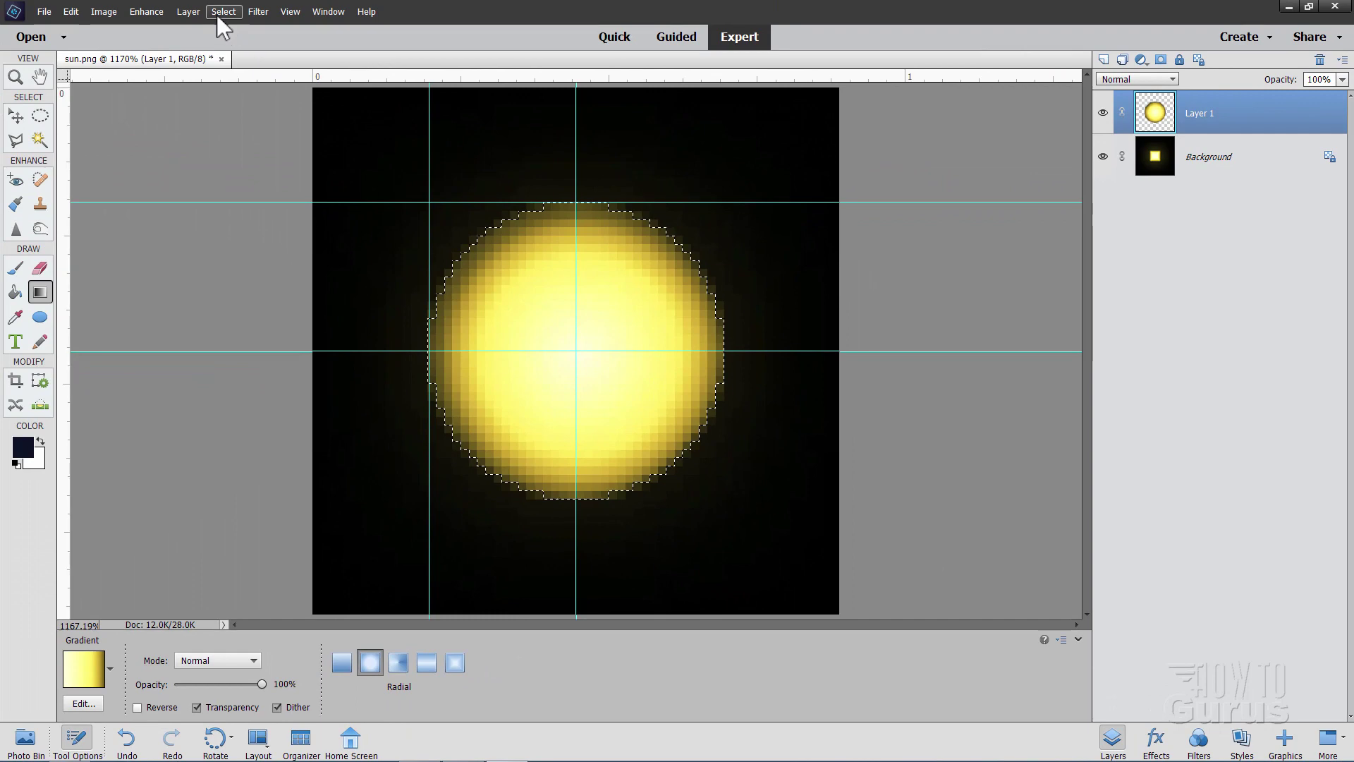
# Deselect the circular selection around the sun and switch to the Move tool.
pyautogui.click(222, 11)
pyautogui.click(228, 40)
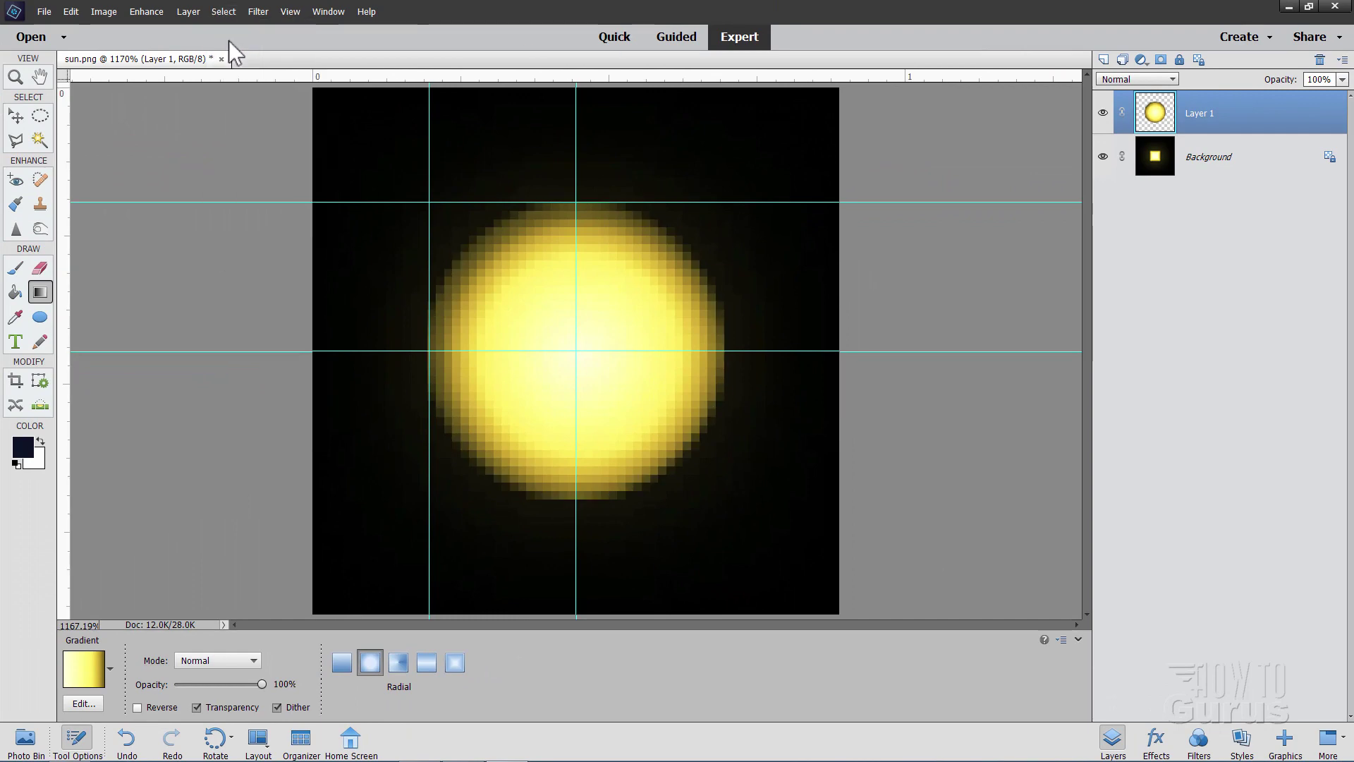
pyautogui.click(15, 116)
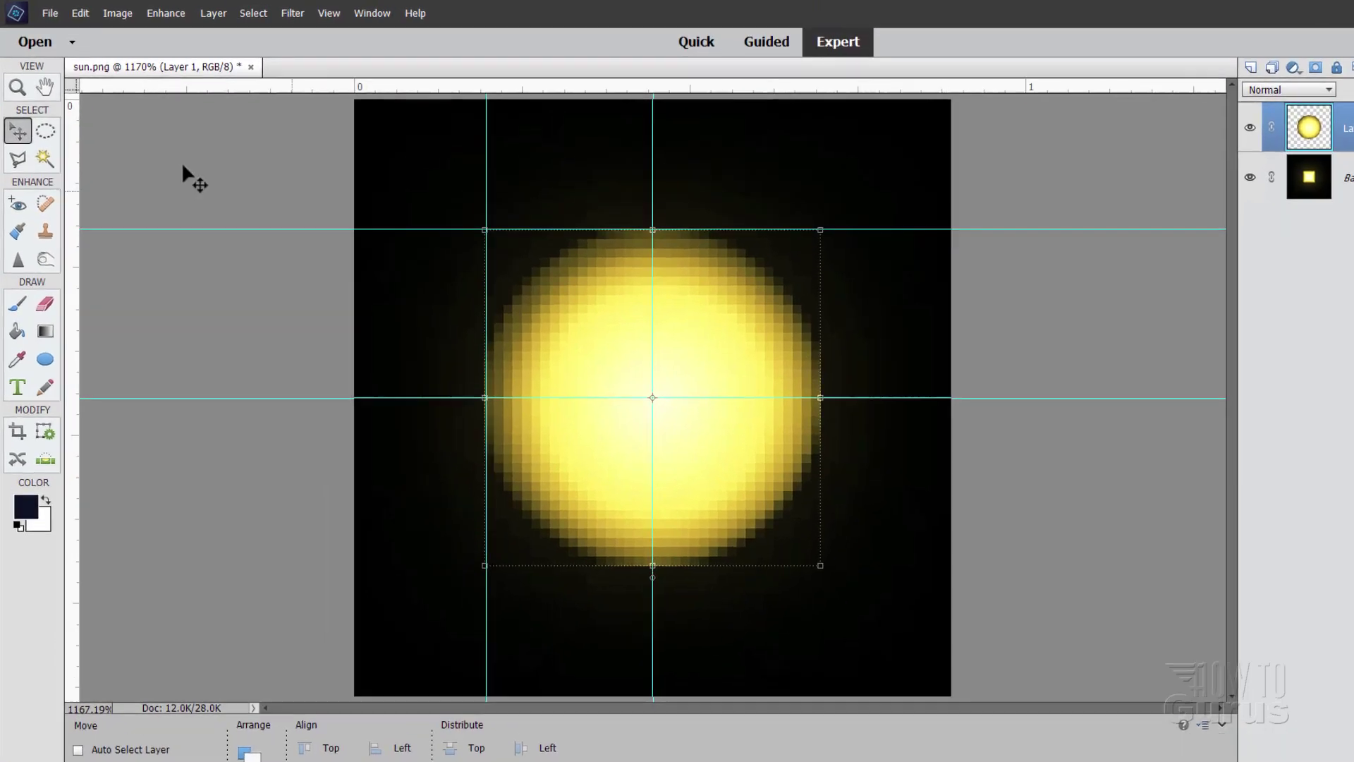
# Save the image as PNG named sun.png in the environment textures folder.
pyautogui.click(43, 11)
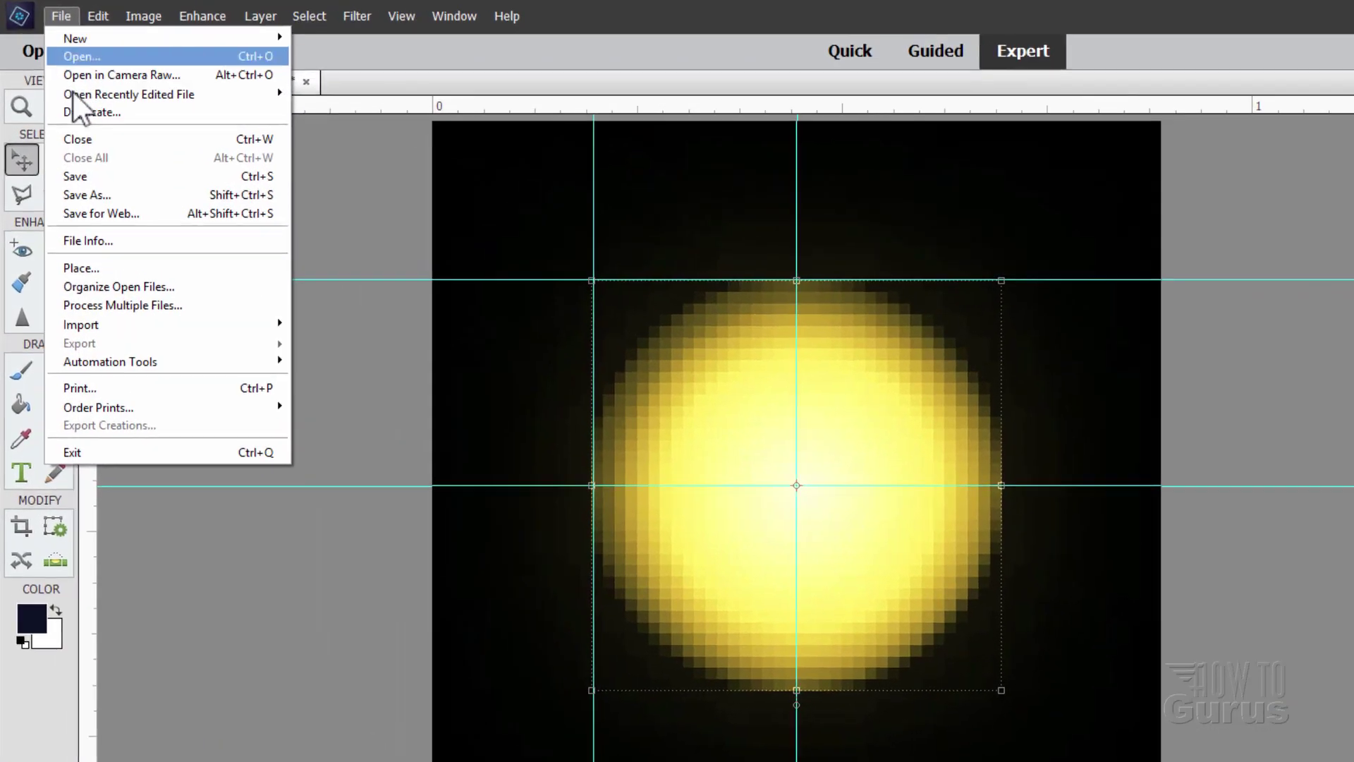
pyautogui.click(58, 140)
pyautogui.click(243, 471)
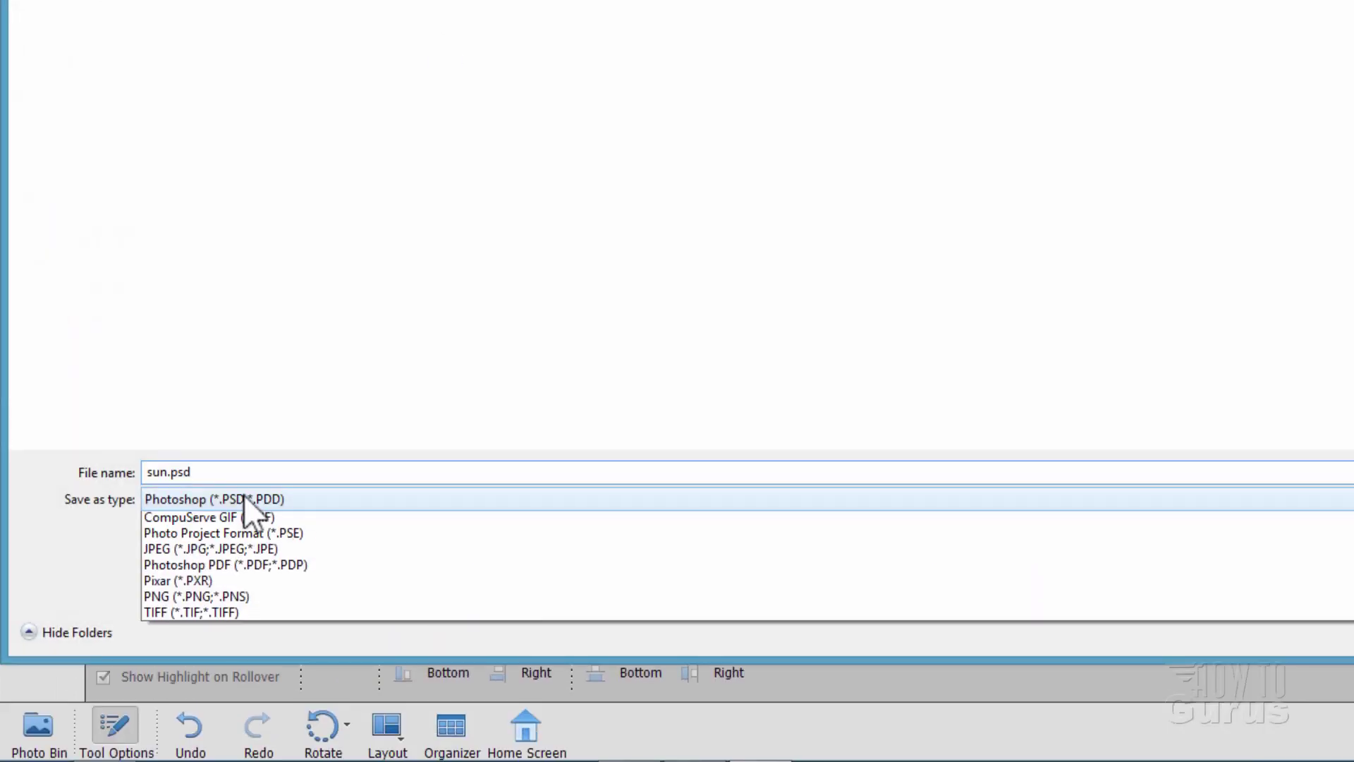
pyautogui.click(230, 639)
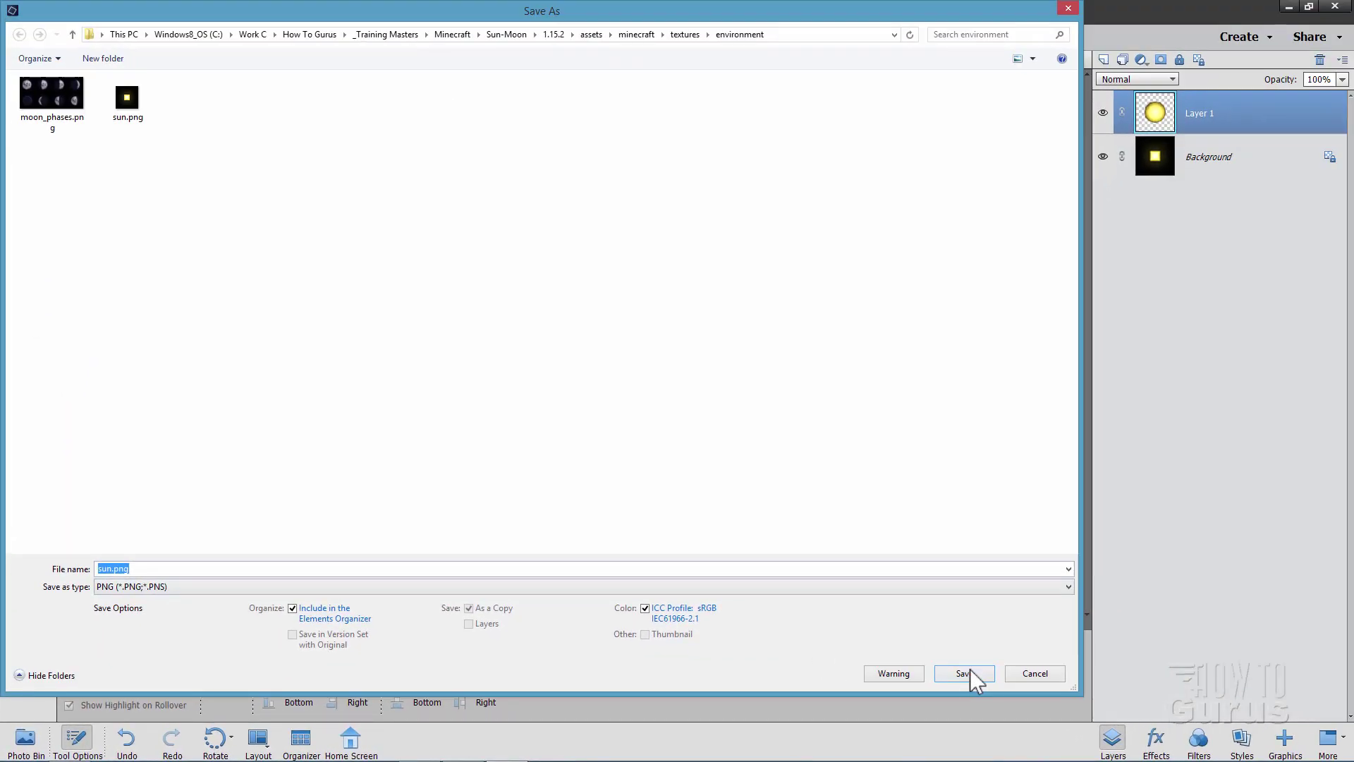